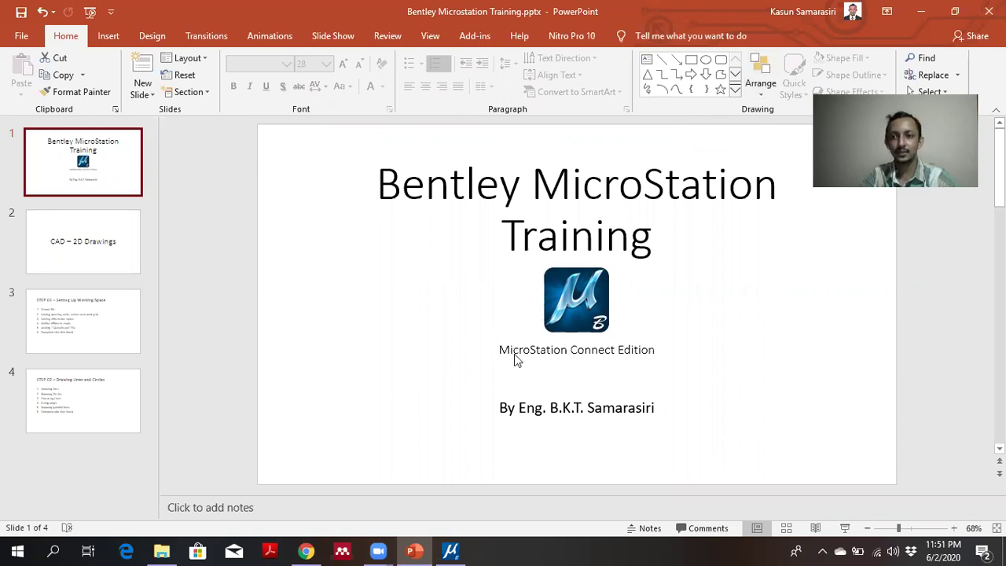
Step: On slide 3, colour the heading text "Setting Up Working Space" standard red
{"action": "left_click", "coordinate": [91, 245]}
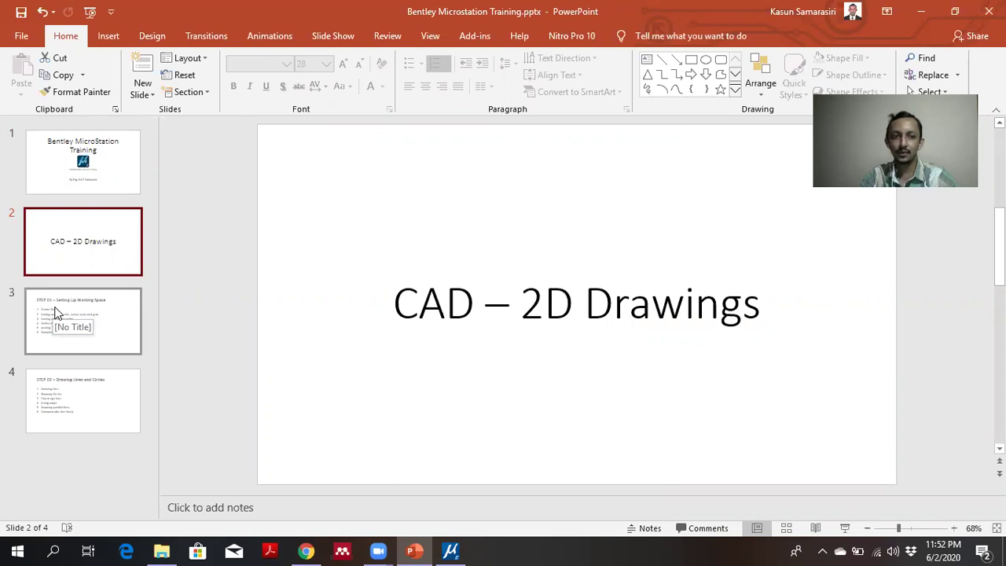
{"action": "left_click", "coordinate": [57, 313]}
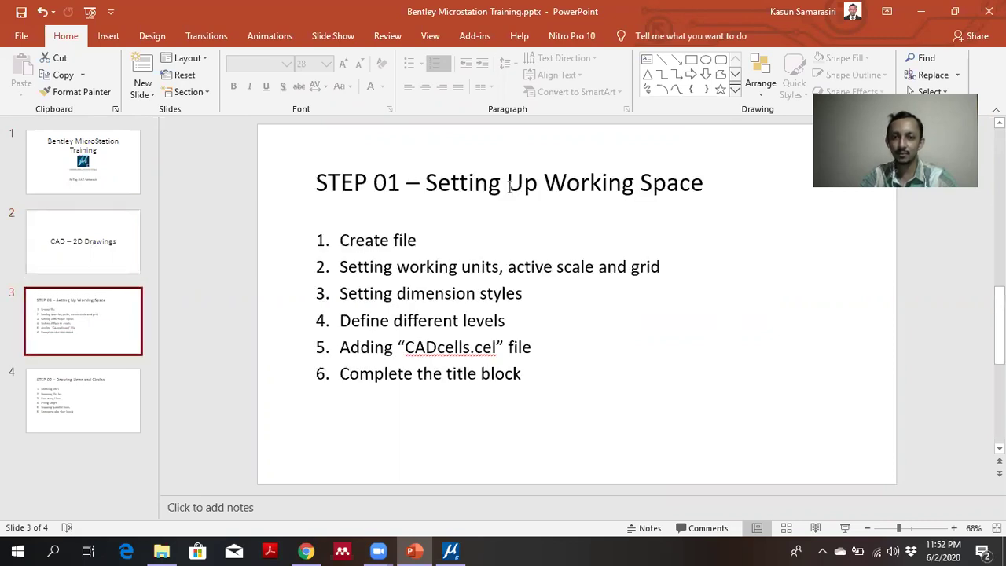
{"action": "left_click_drag", "start_coordinate": [426, 183], "coordinate": [703, 184]}
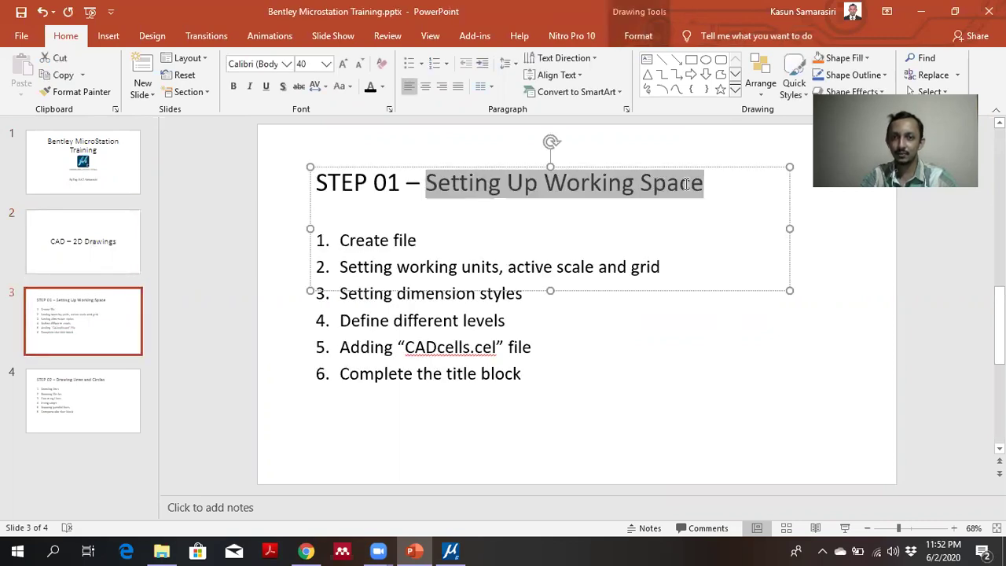
{"action": "left_click", "coordinate": [382, 88]}
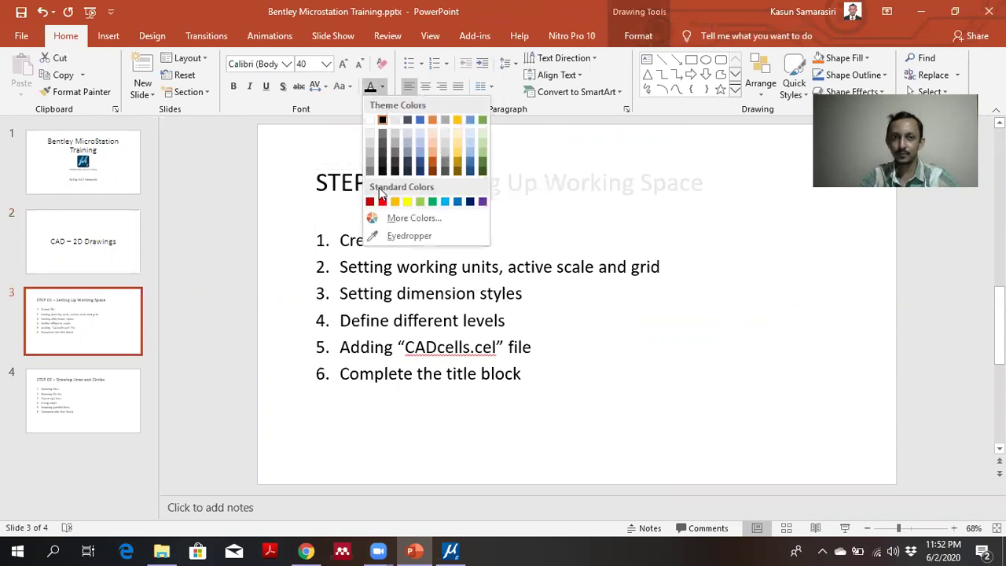
{"action": "left_click", "coordinate": [382, 202]}
Step: Colour the first list item, "Create file", red on the STEP 01 slide
{"action": "left_click", "coordinate": [507, 293]}
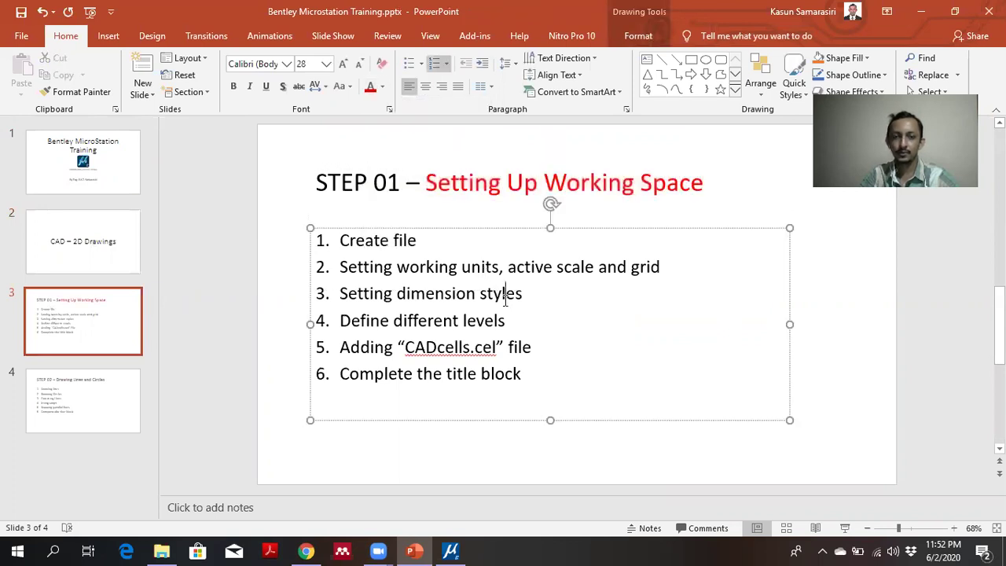
{"action": "left_click_drag", "start_coordinate": [419, 240], "coordinate": [340, 240]}
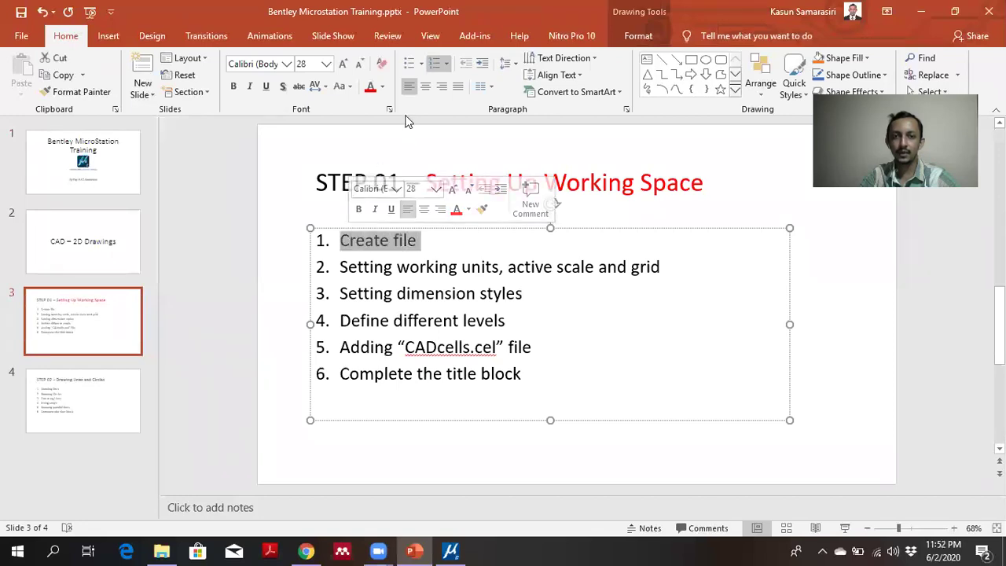
{"action": "left_click", "coordinate": [371, 88]}
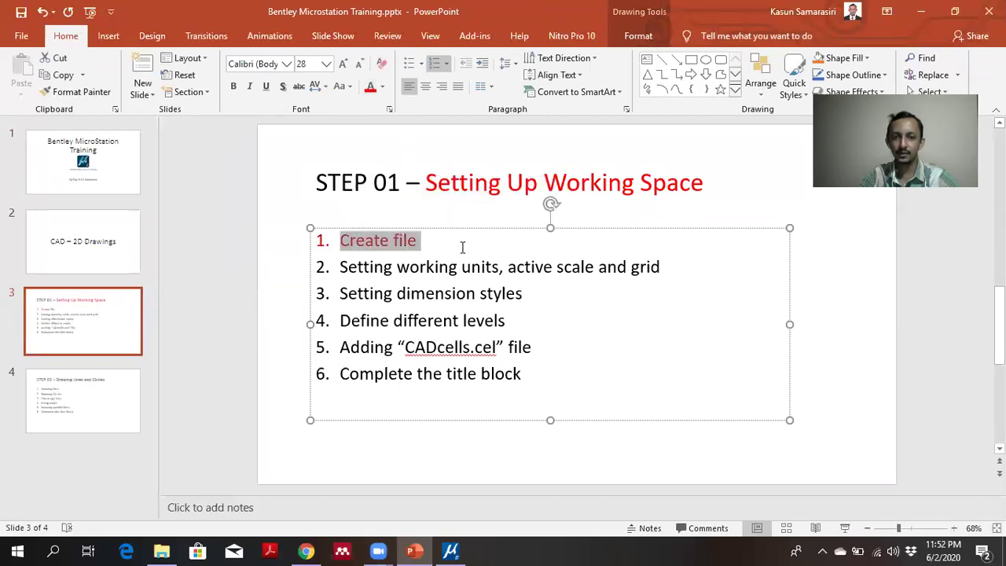
Step: Switch to MicroStation and start a new file in the desktop folder Bentley Microstation Training
{"action": "left_click", "coordinate": [450, 551]}
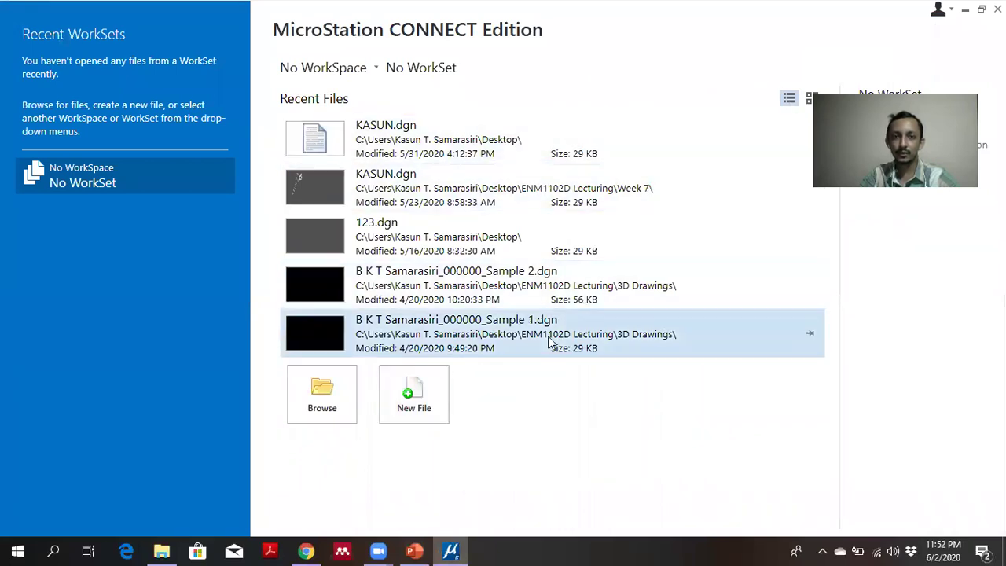
{"action": "left_click", "coordinate": [422, 410]}
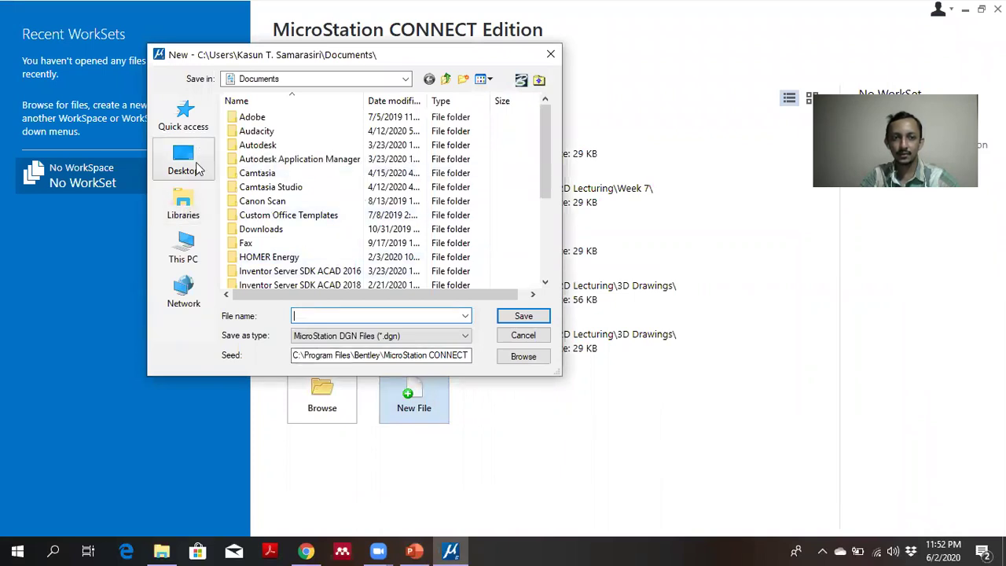
{"action": "left_click", "coordinate": [198, 169]}
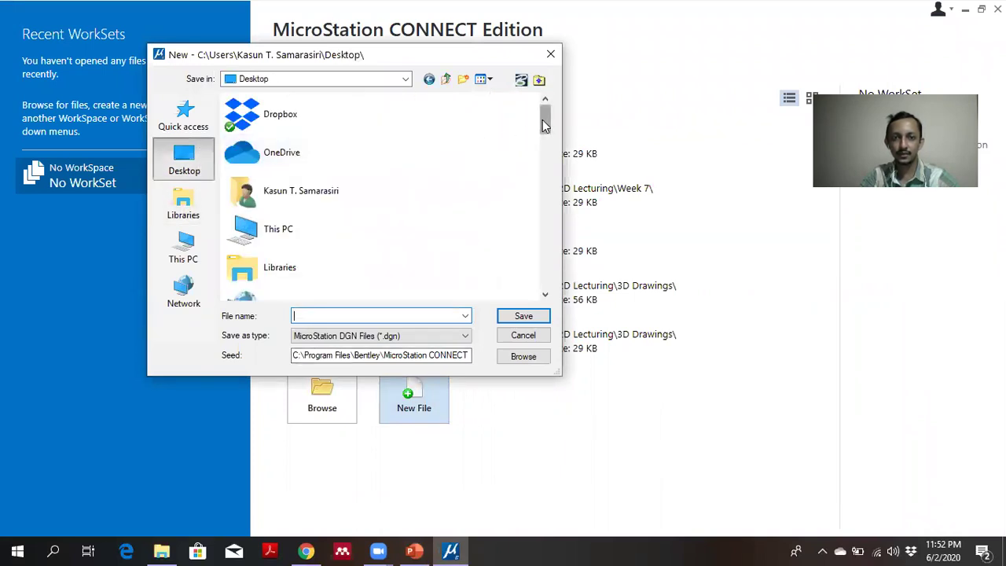
{"action": "left_click_drag", "start_coordinate": [541, 110], "coordinate": [550, 153]}
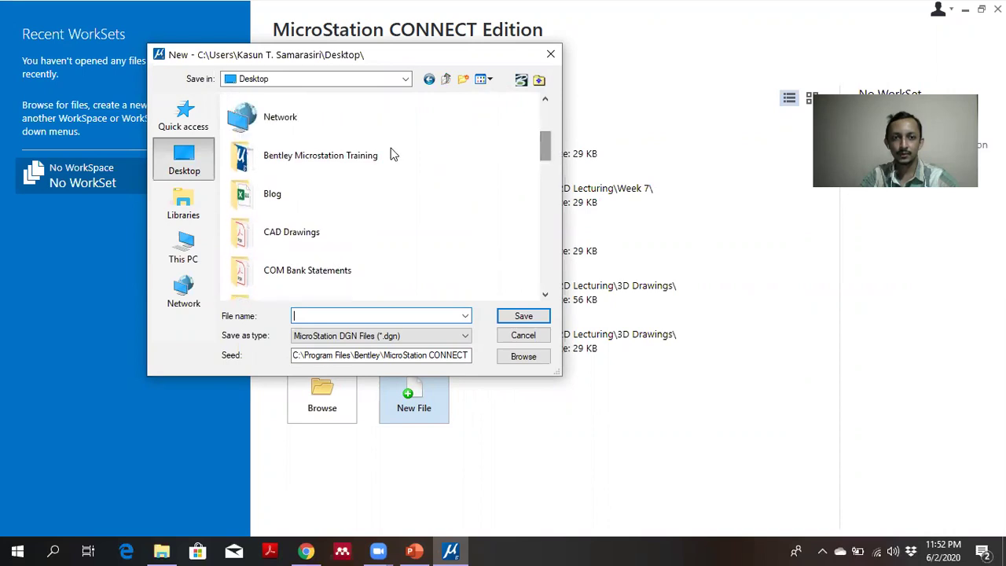
{"action": "left_click", "coordinate": [372, 158]}
{"action": "double_click", "coordinate": [372, 156]}
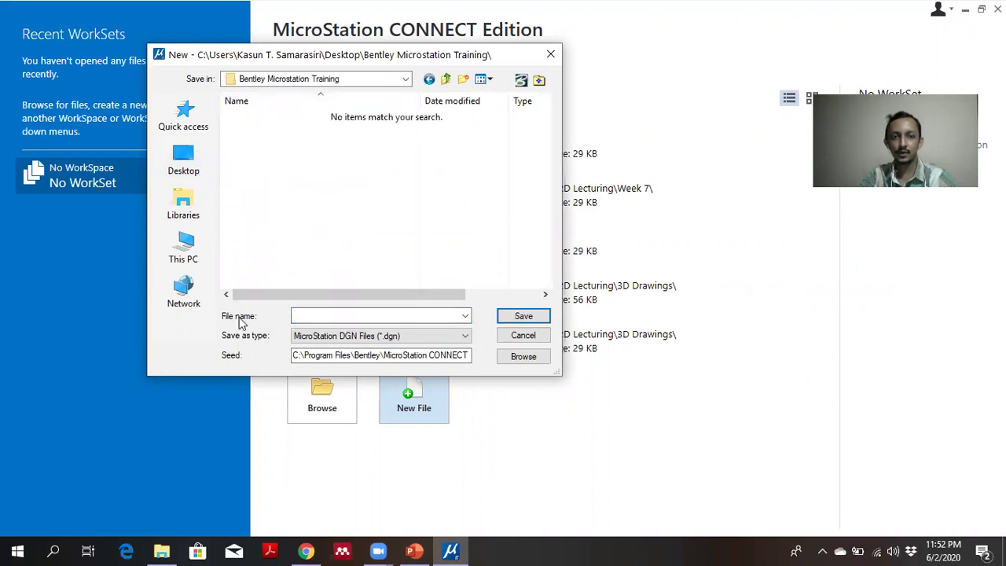
Step: Create the file as MICROSTATION 2D TRAINING STEP 01, using 2D Metric Drawing.dgn as its seed file
{"action": "left_click", "coordinate": [299, 315]}
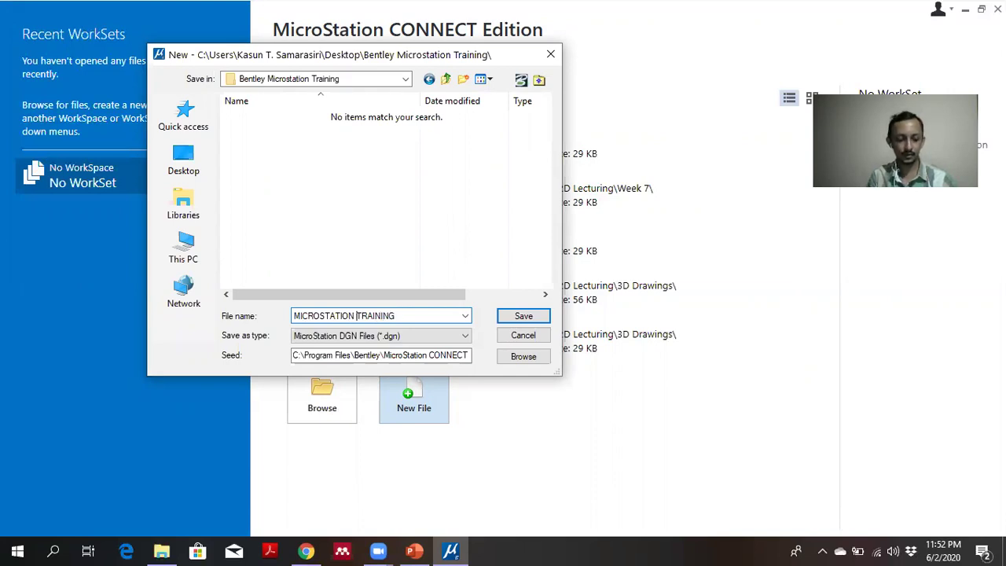
{"action": "type", "text": "2D"}
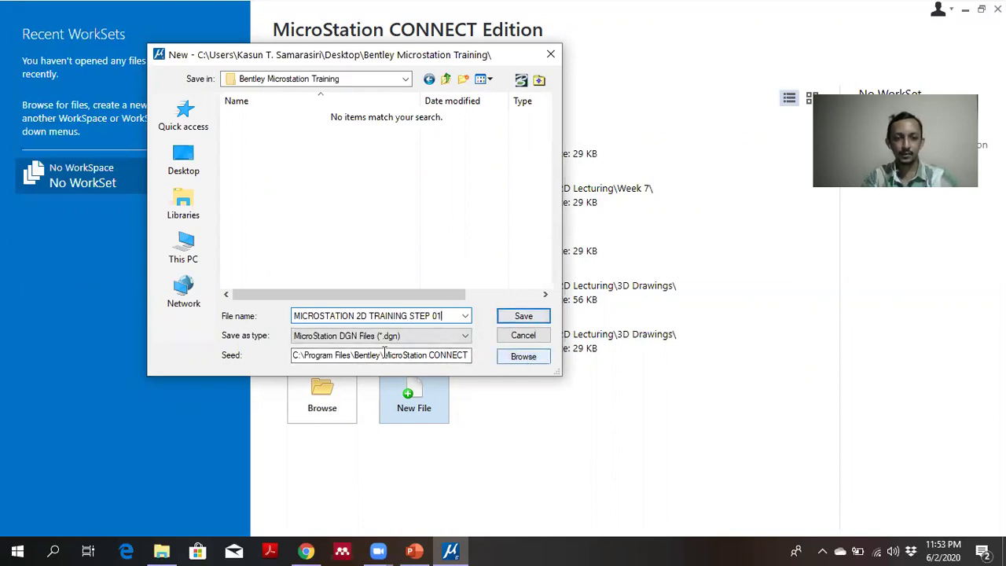
{"action": "left_click", "coordinate": [517, 364]}
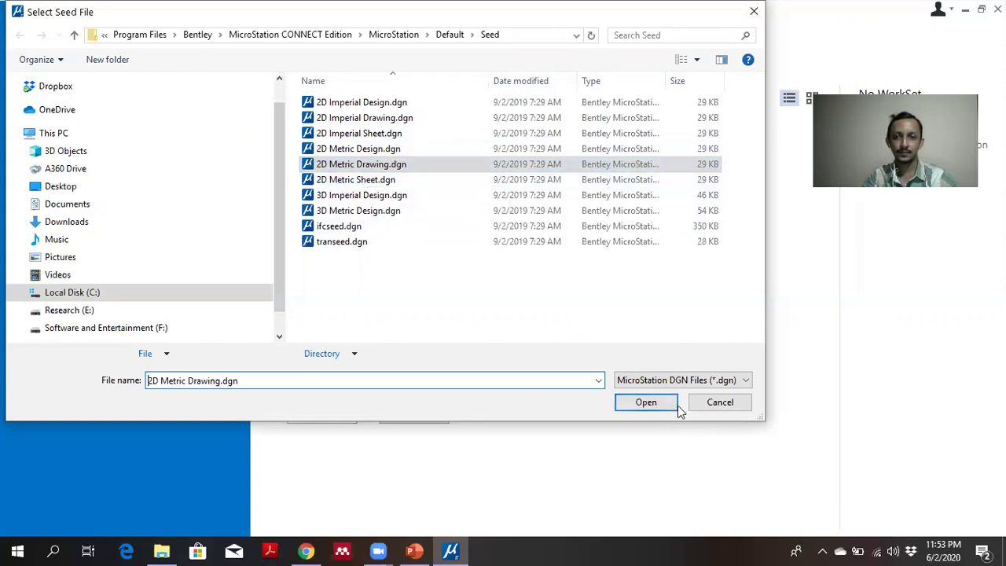
{"action": "left_click", "coordinate": [354, 164]}
{"action": "left_click", "coordinate": [657, 403]}
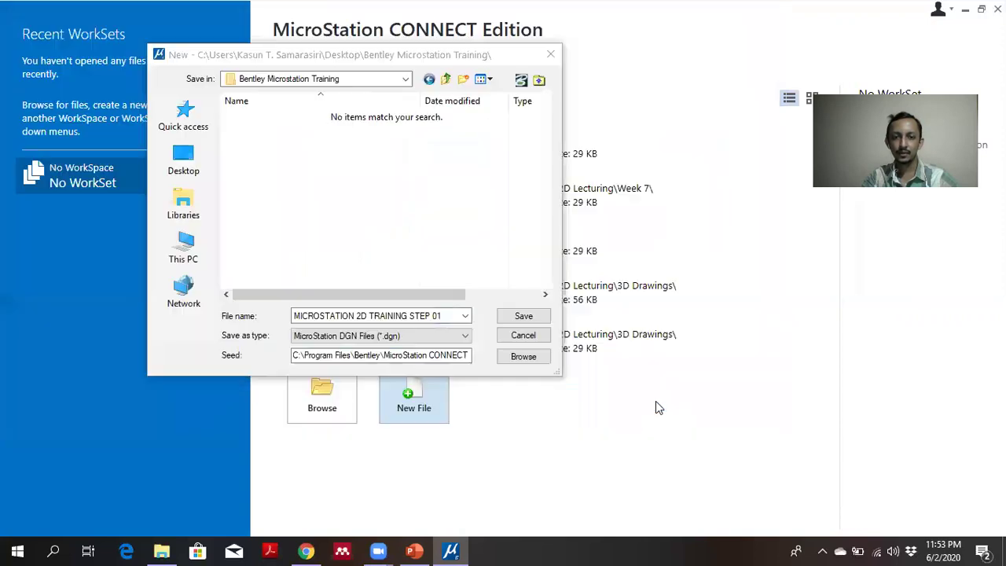
{"action": "left_click", "coordinate": [518, 319]}
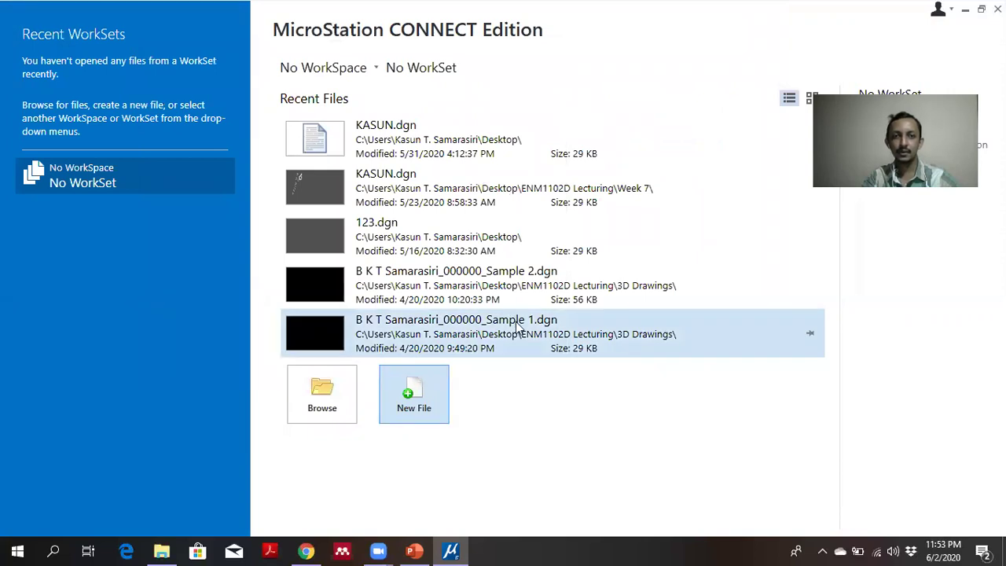
{"action": "left_click", "coordinate": [515, 320]}
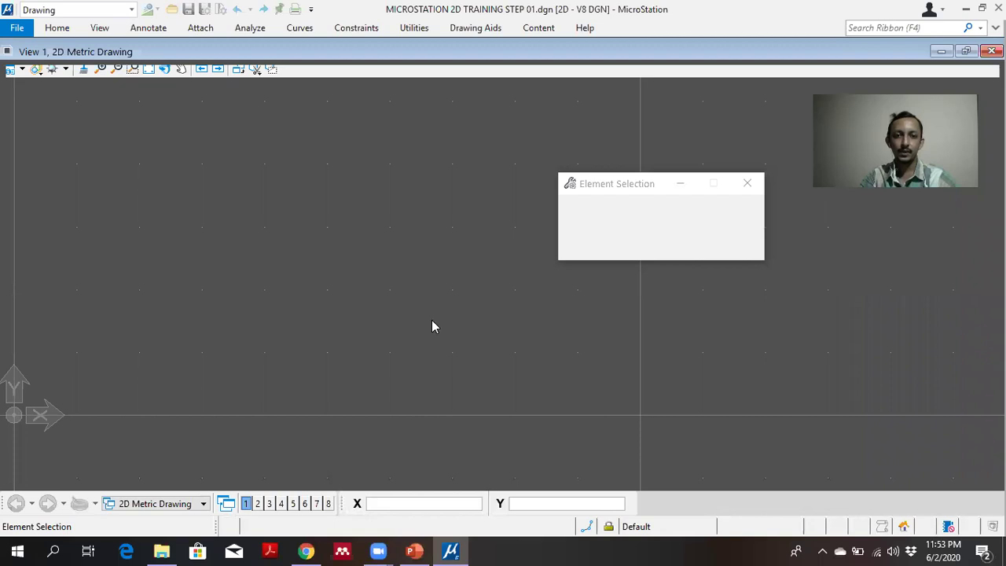
Step: Examine the grid and the coordinate origin of the new, empty drawing at different magnifications
{"action": "scroll", "coordinate": [425, 329], "scroll_direction": "down", "scroll_amount": 3}
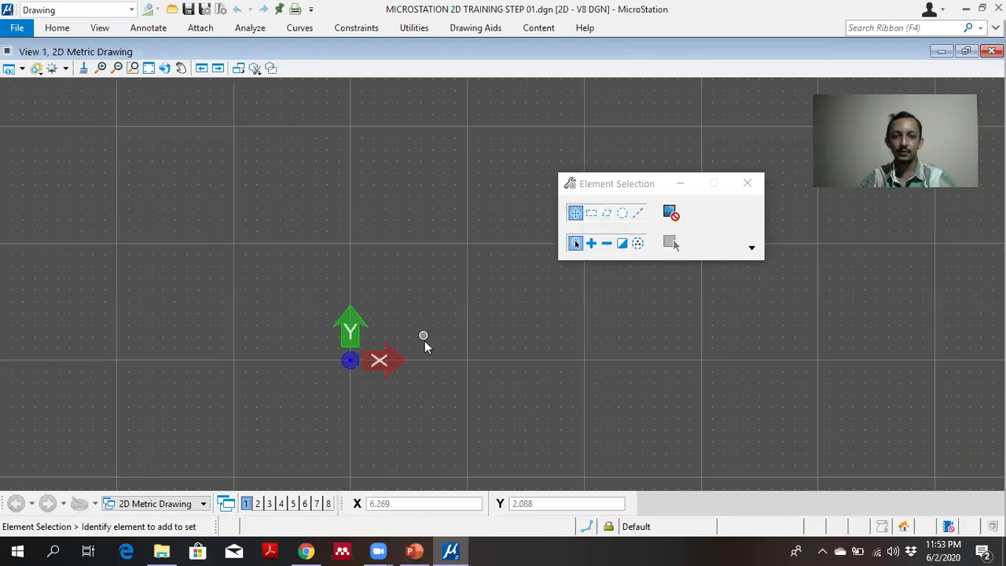
{"action": "scroll", "coordinate": [425, 346], "scroll_direction": "up", "scroll_amount": 3}
{"action": "scroll", "coordinate": [421, 332], "scroll_direction": "down", "scroll_amount": 5}
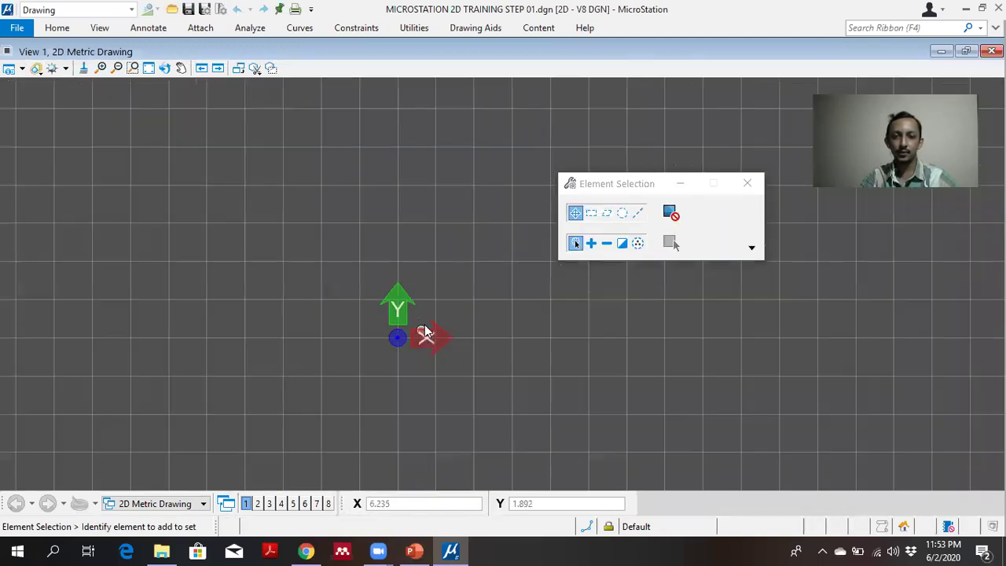
{"action": "scroll", "coordinate": [425, 327], "scroll_direction": "up", "scroll_amount": 3}
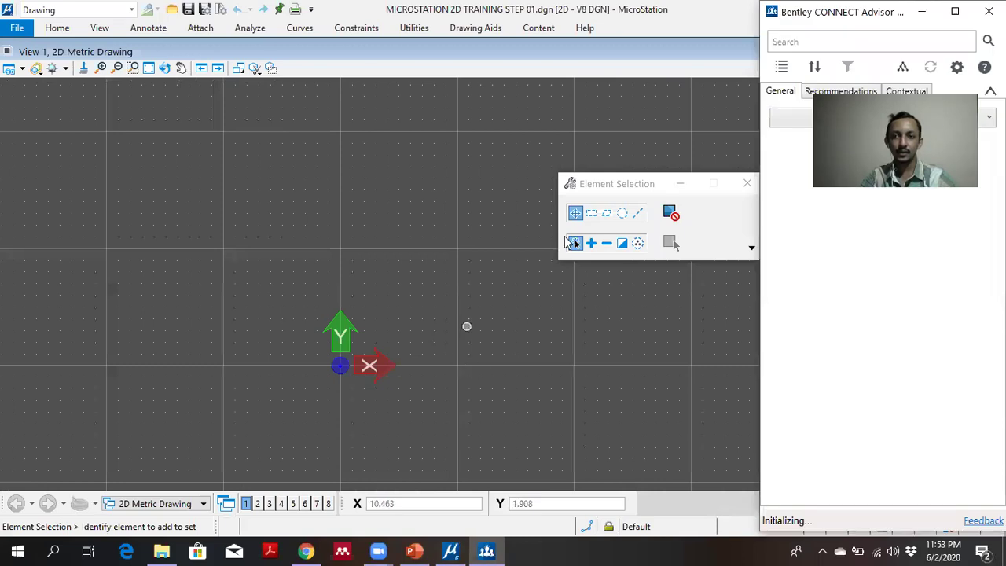
{"action": "scroll", "coordinate": [460, 323], "scroll_direction": "down", "scroll_amount": 3}
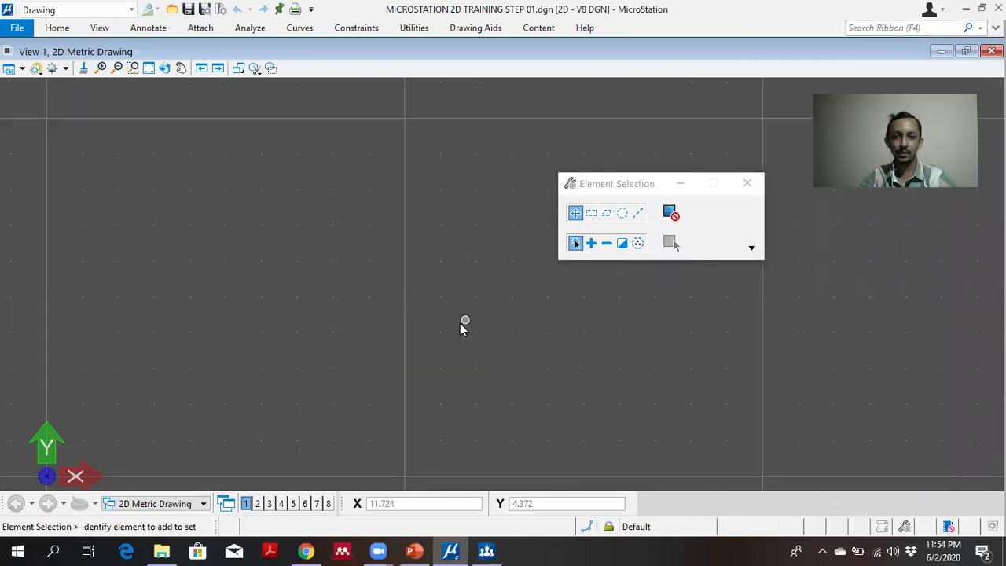
{"action": "scroll", "coordinate": [452, 332], "scroll_direction": "up", "scroll_amount": 3}
{"action": "scroll", "coordinate": [452, 334], "scroll_direction": "down", "scroll_amount": 3}
{"action": "scroll", "coordinate": [451, 336], "scroll_direction": "up", "scroll_amount": 1}
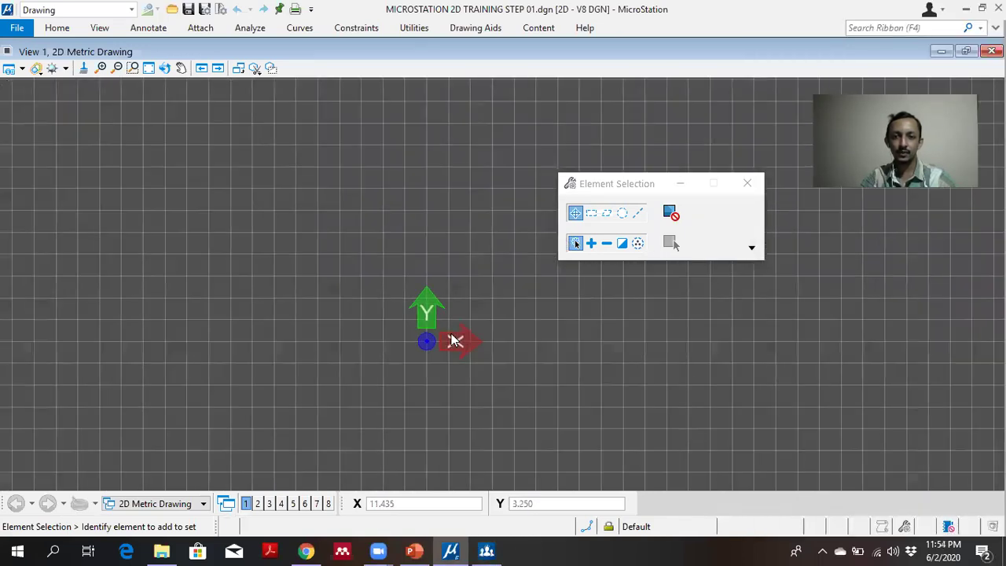
{"action": "scroll", "coordinate": [451, 336], "scroll_direction": "down", "scroll_amount": 3}
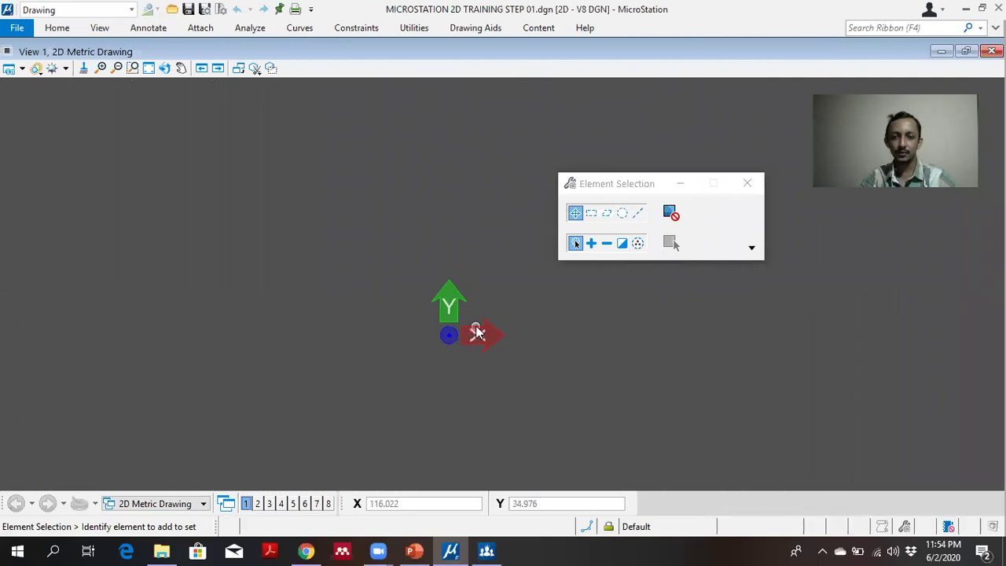
{"action": "scroll", "coordinate": [477, 331], "scroll_direction": "up", "scroll_amount": 3}
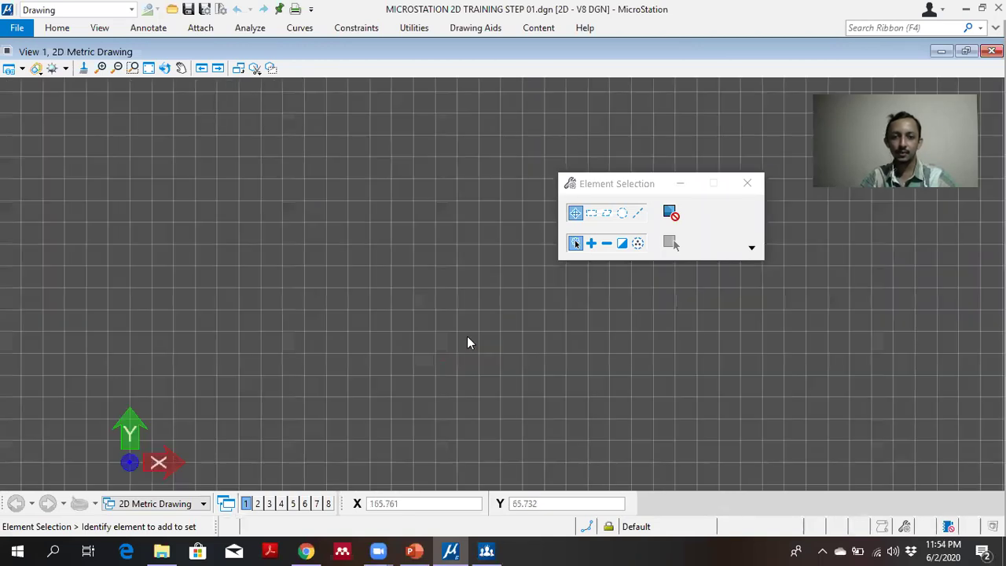
{"action": "scroll", "coordinate": [435, 357], "scroll_direction": "up", "scroll_amount": 1}
{"action": "middle_click", "coordinate": [450, 317]}
{"action": "middle_click_drag", "start_coordinate": [450, 317], "coordinate": [511, 264]}
{"action": "scroll", "coordinate": [511, 265], "scroll_direction": "up", "scroll_amount": 5}
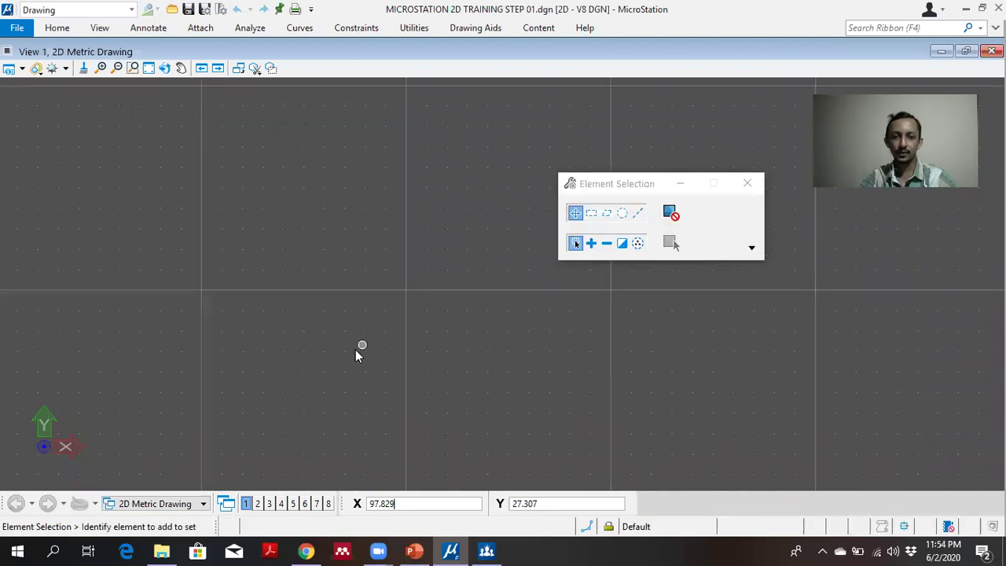
Step: Switch to PowerPoint and colour the words "working units" in the second list item red
{"action": "left_click", "coordinate": [414, 550]}
{"action": "left_click_drag", "start_coordinate": [396, 267], "coordinate": [493, 271]}
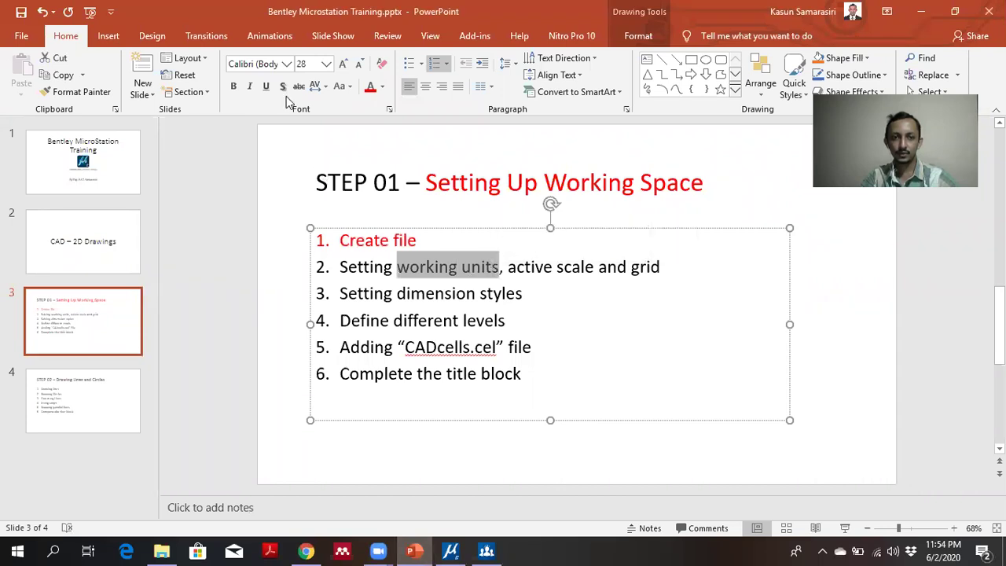
{"action": "left_click", "coordinate": [370, 85]}
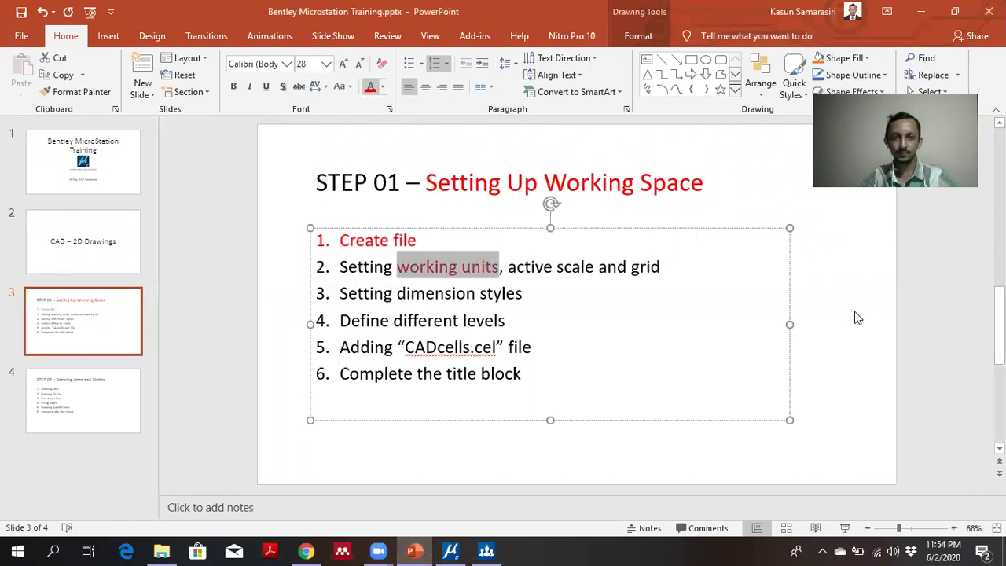
Step: Switch to MicroStation and set the master unit to Millimeters in the design file's working units
{"action": "left_click", "coordinate": [454, 551]}
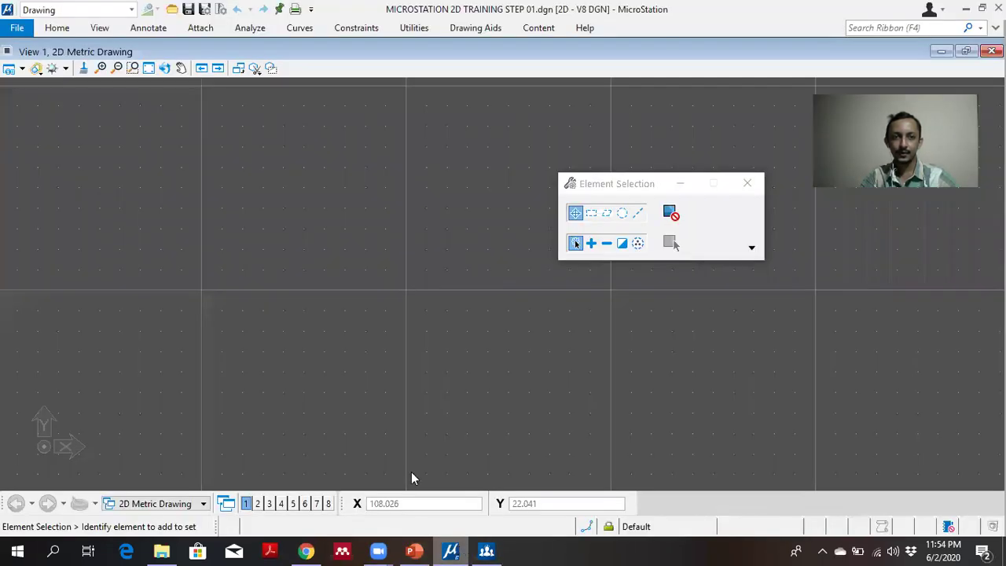
{"action": "left_click", "coordinate": [17, 28]}
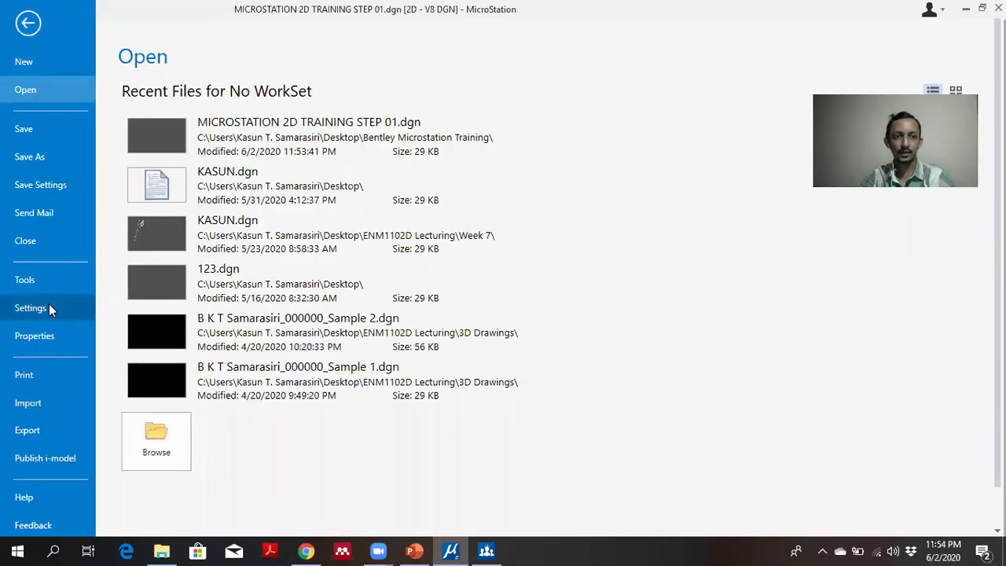
{"action": "left_click", "coordinate": [31, 307]}
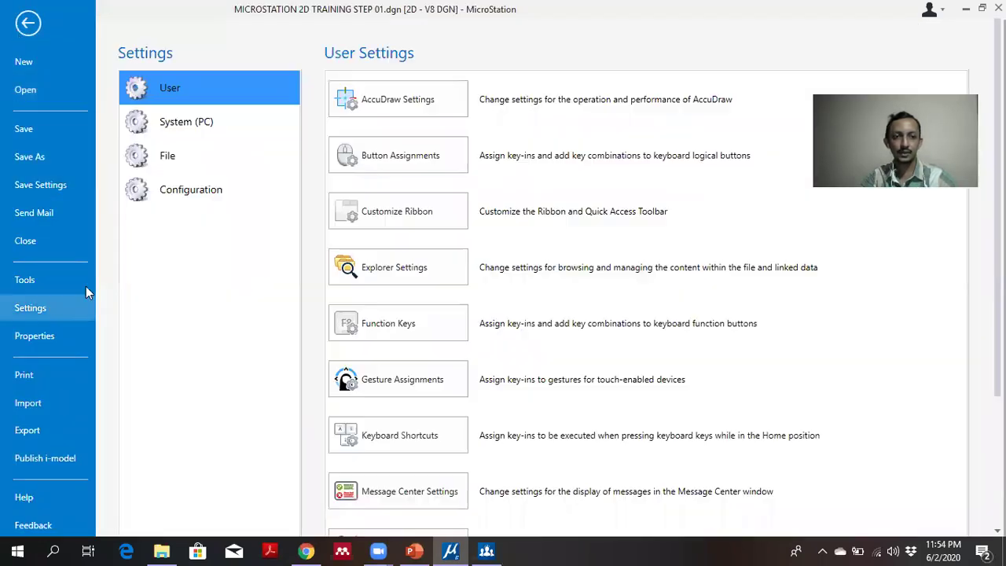
{"action": "left_click", "coordinate": [165, 156]}
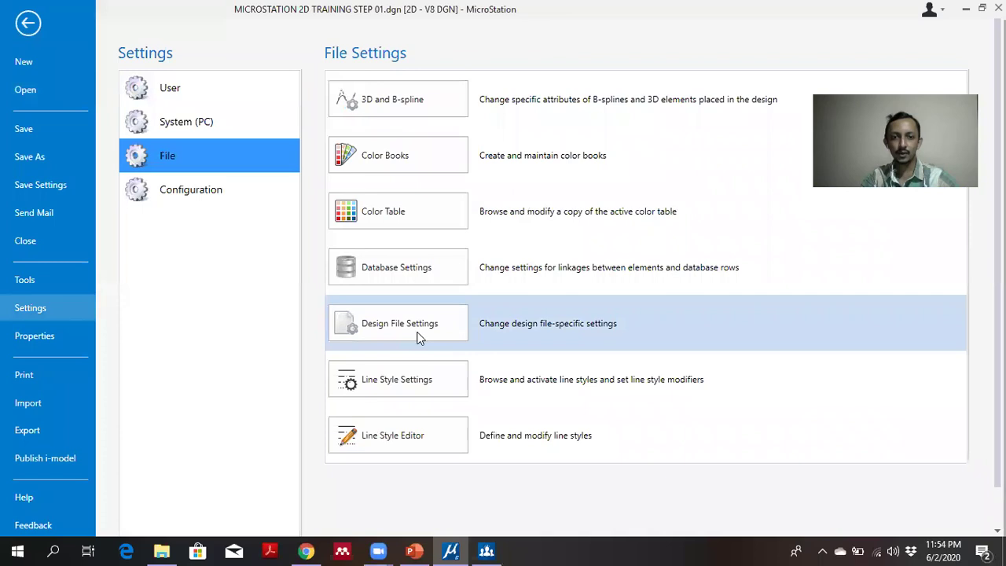
{"action": "left_click", "coordinate": [418, 336]}
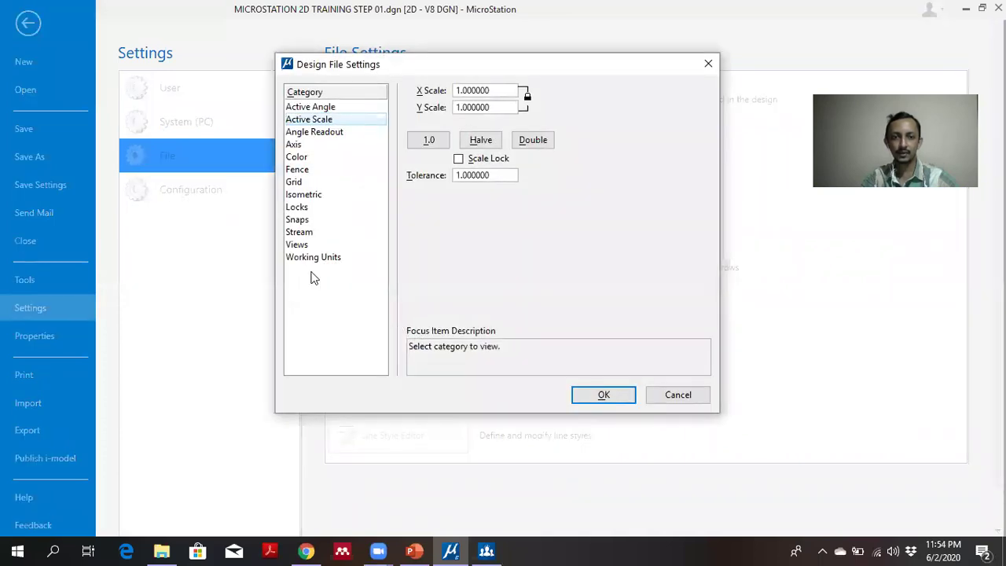
{"action": "left_click", "coordinate": [311, 258]}
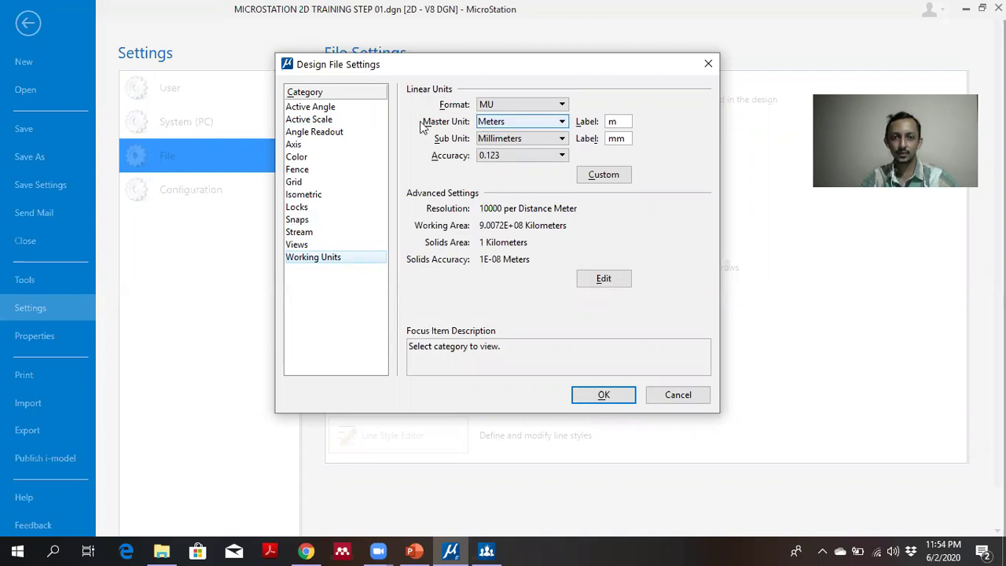
{"action": "left_click", "coordinate": [496, 126]}
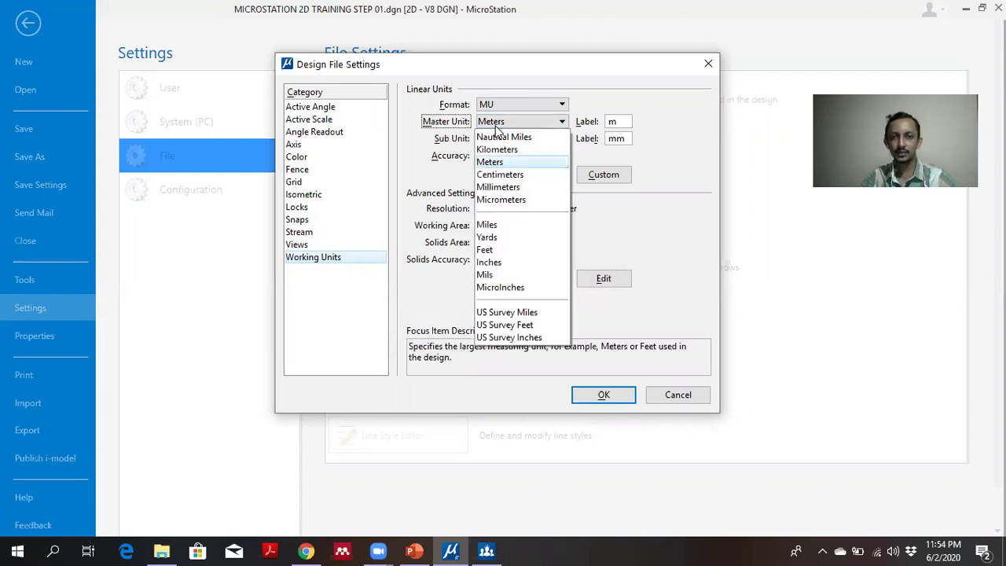
{"action": "left_click", "coordinate": [524, 191]}
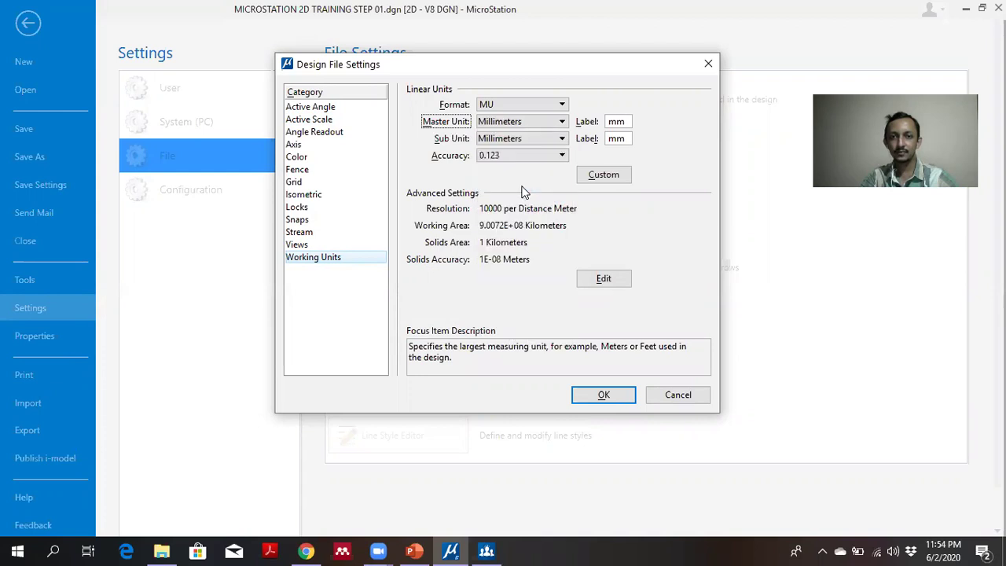
{"action": "left_click", "coordinate": [617, 395]}
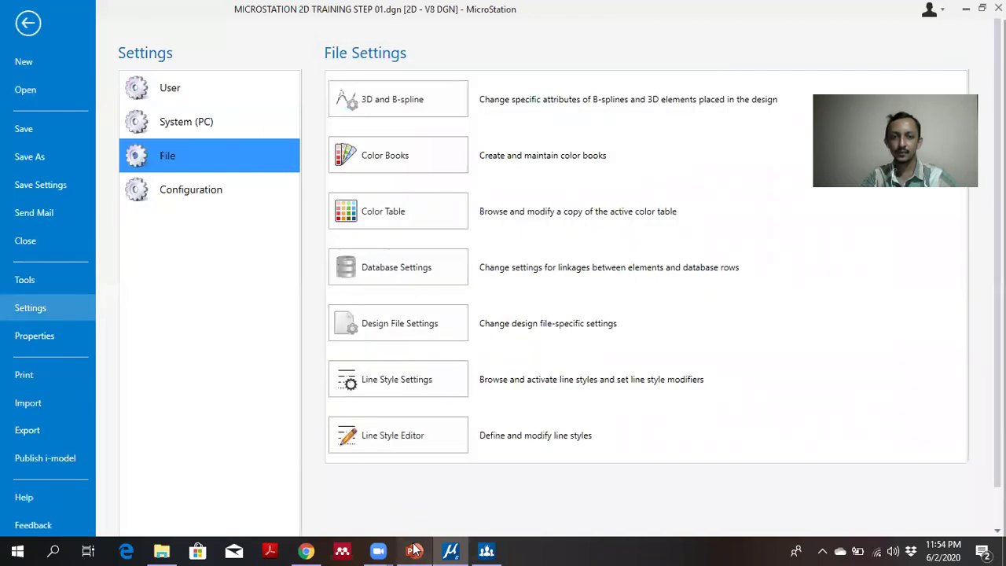
Step: Switch to PowerPoint and colour the words "active scale" in the second list item red
{"action": "left_click", "coordinate": [414, 551]}
{"action": "left_click", "coordinate": [509, 267]}
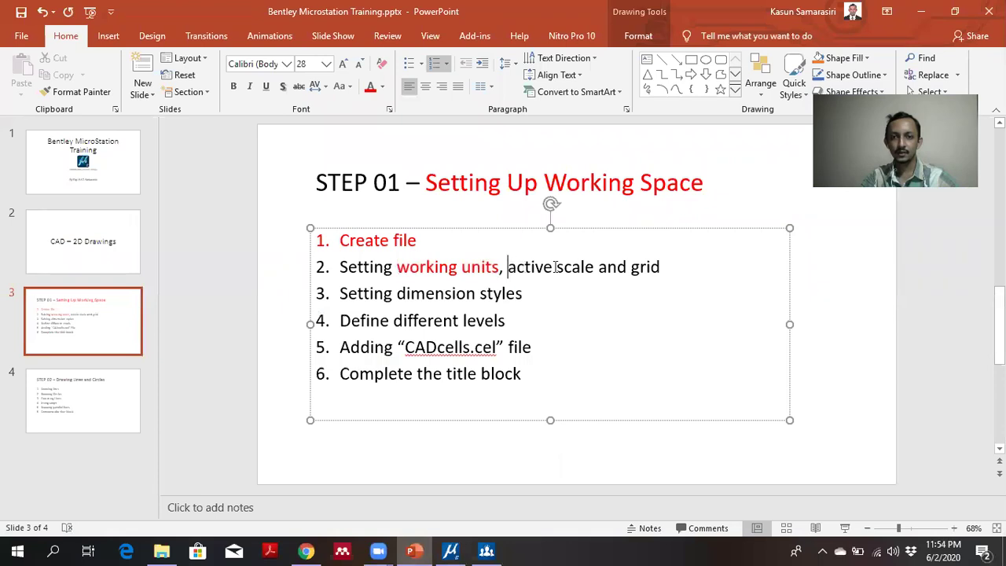
{"action": "left_click_drag", "start_coordinate": [556, 267], "coordinate": [597, 267]}
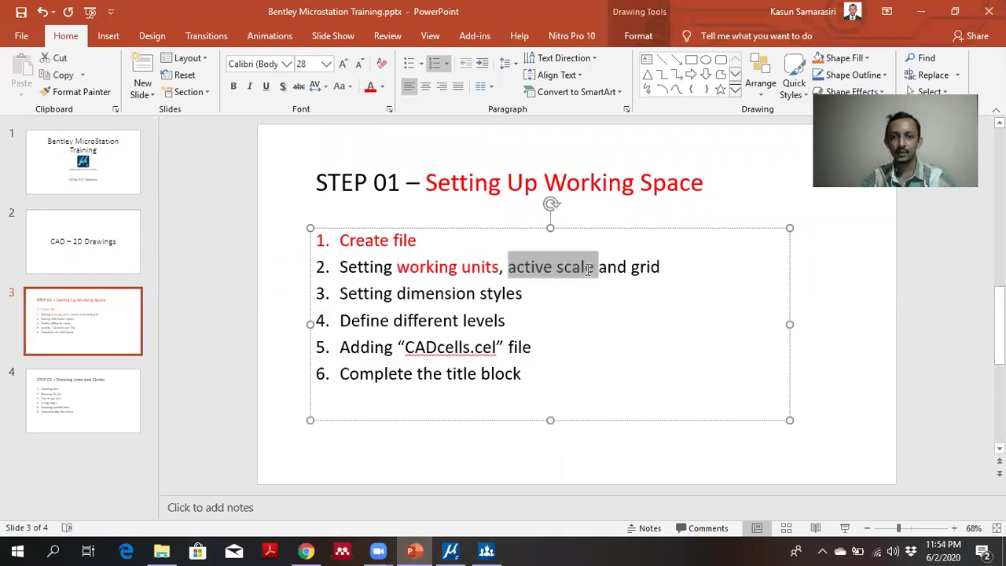
{"action": "left_click", "coordinate": [371, 85]}
Step: Switch to MicroStation and set the design file's active scale to 1 for both X and Y
{"action": "left_click", "coordinate": [453, 550]}
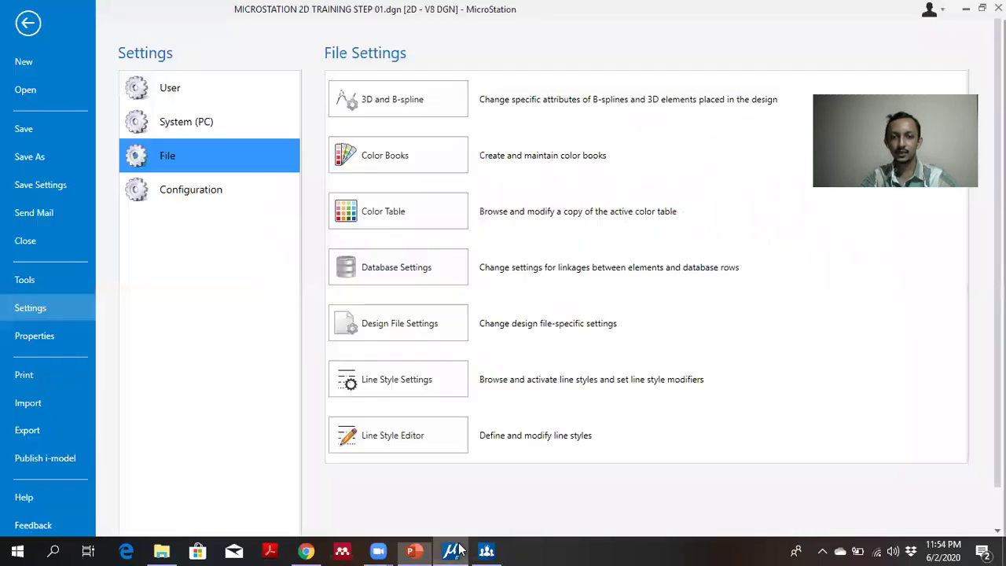
{"action": "left_click", "coordinate": [408, 330]}
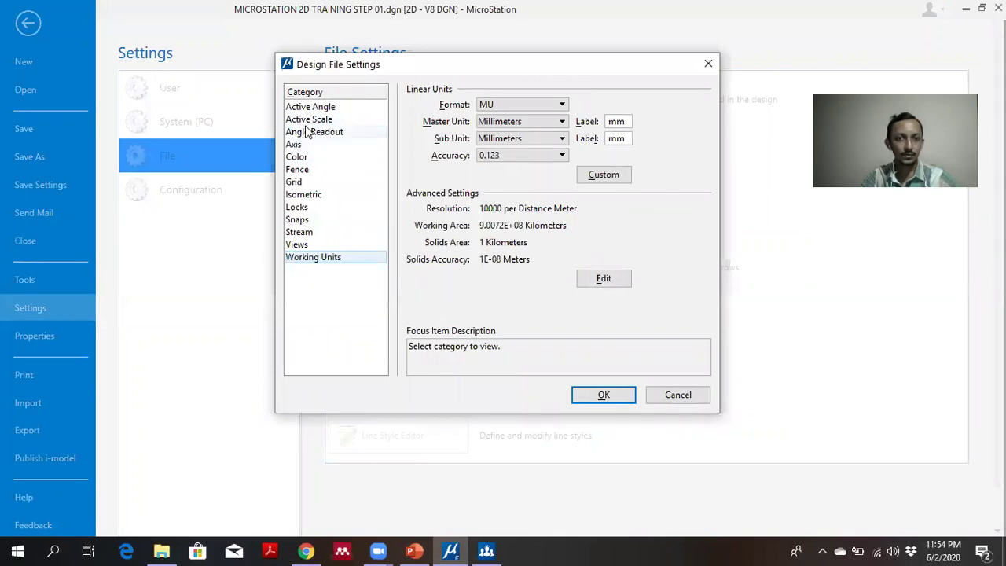
{"action": "left_click", "coordinate": [678, 395]}
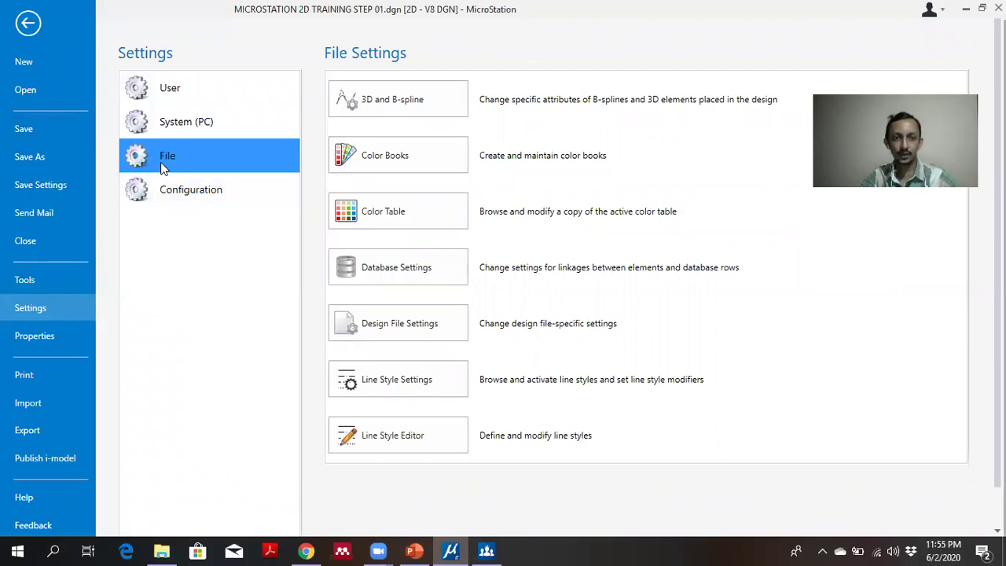
{"action": "left_click", "coordinate": [416, 326]}
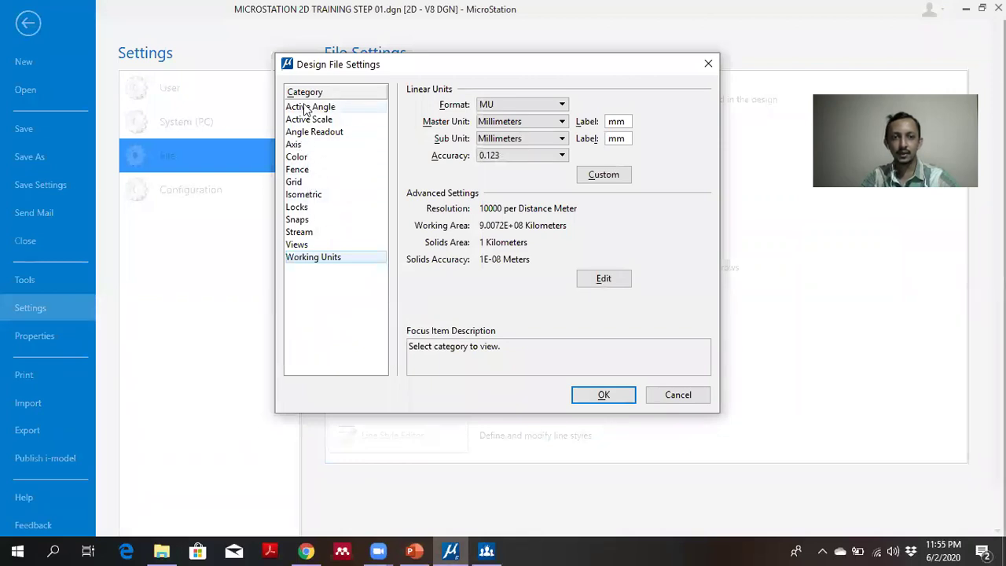
{"action": "left_click", "coordinate": [324, 119]}
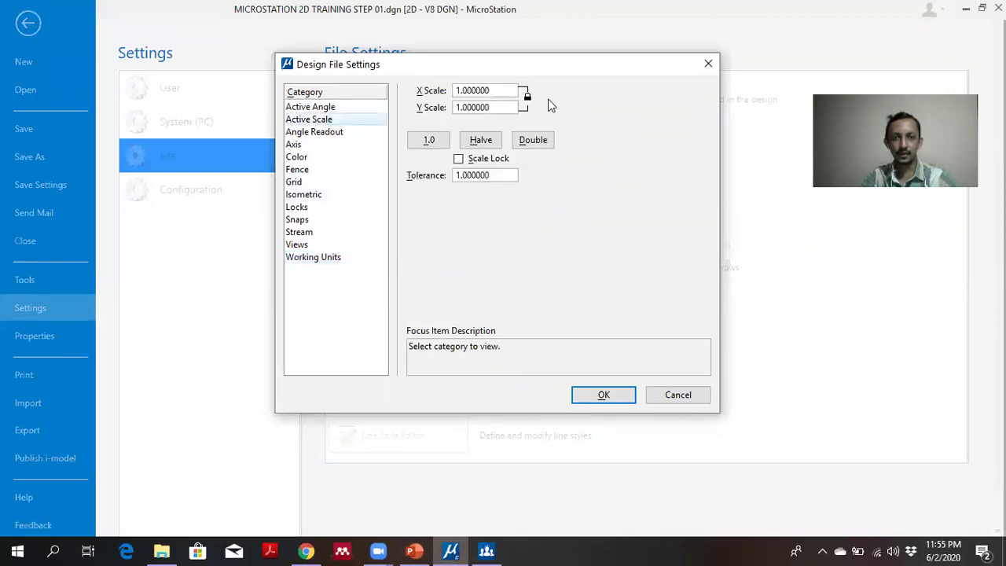
{"action": "left_click_drag", "start_coordinate": [507, 91], "coordinate": [414, 98]}
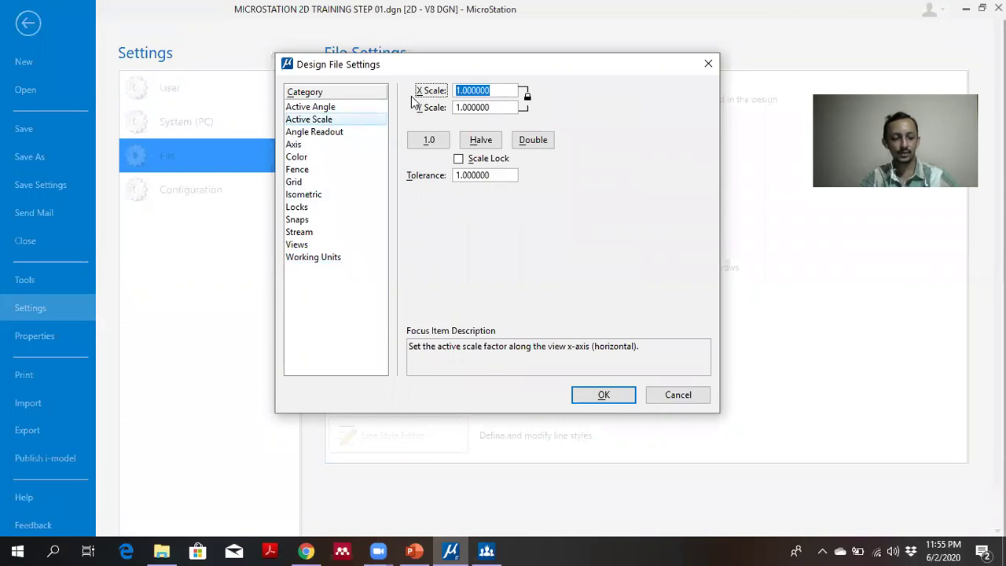
{"action": "type", "text": "1"}
{"action": "key", "text": "Tab"}
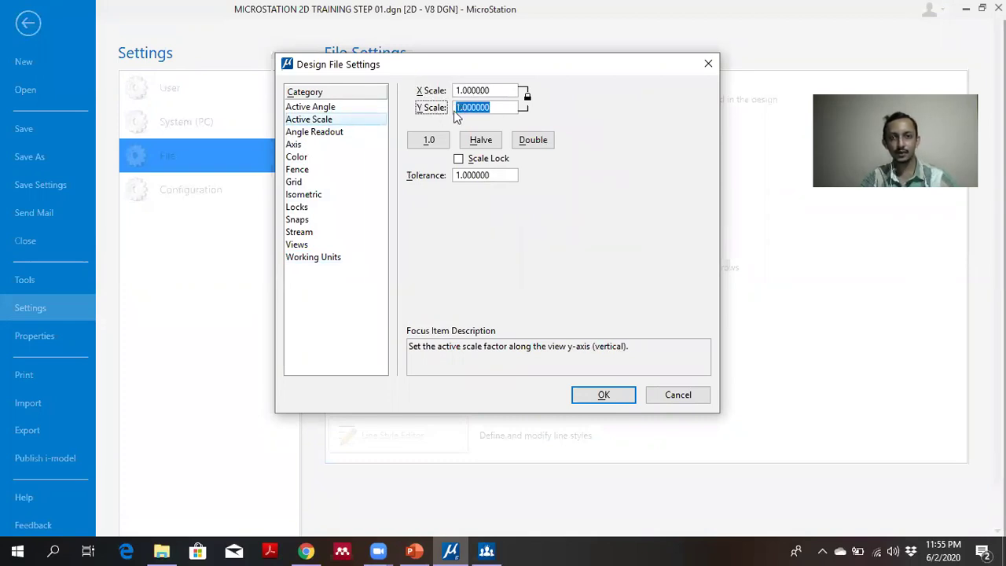
{"action": "type", "text": "1"}
{"action": "left_click", "coordinate": [506, 96]}
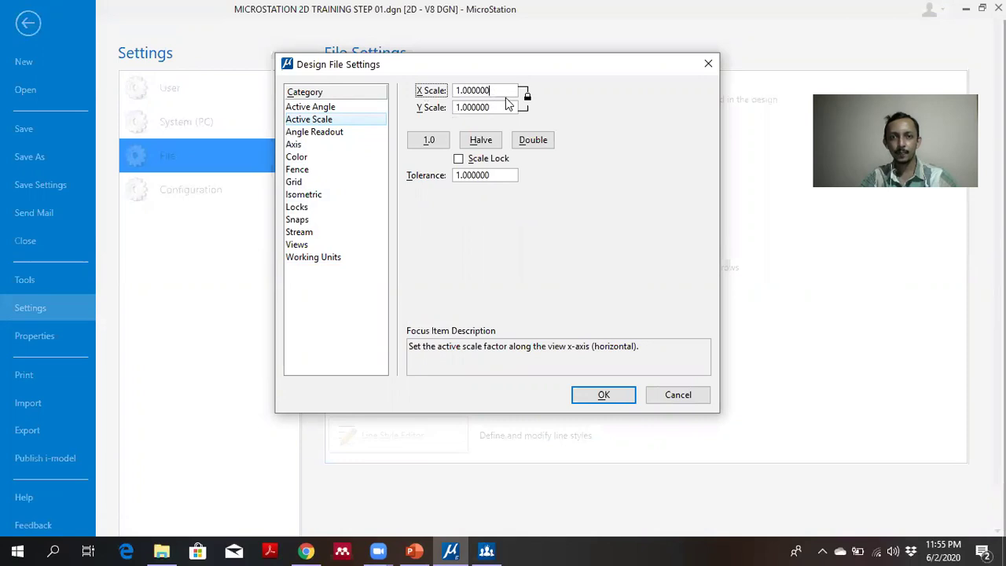
{"action": "left_click", "coordinate": [622, 402]}
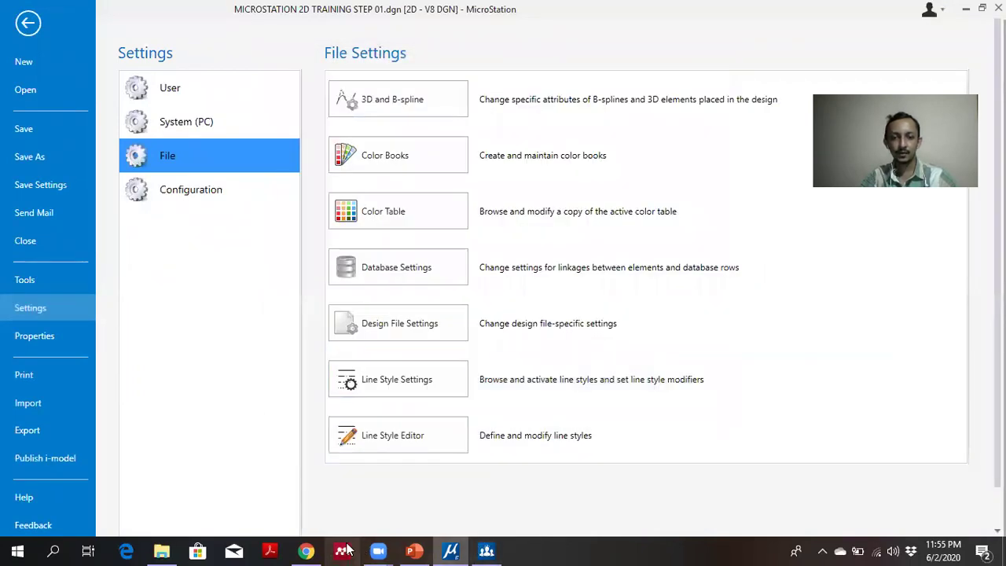
Step: Switch to PowerPoint and colour the word "grid" in the second list item red
{"action": "left_click", "coordinate": [414, 550]}
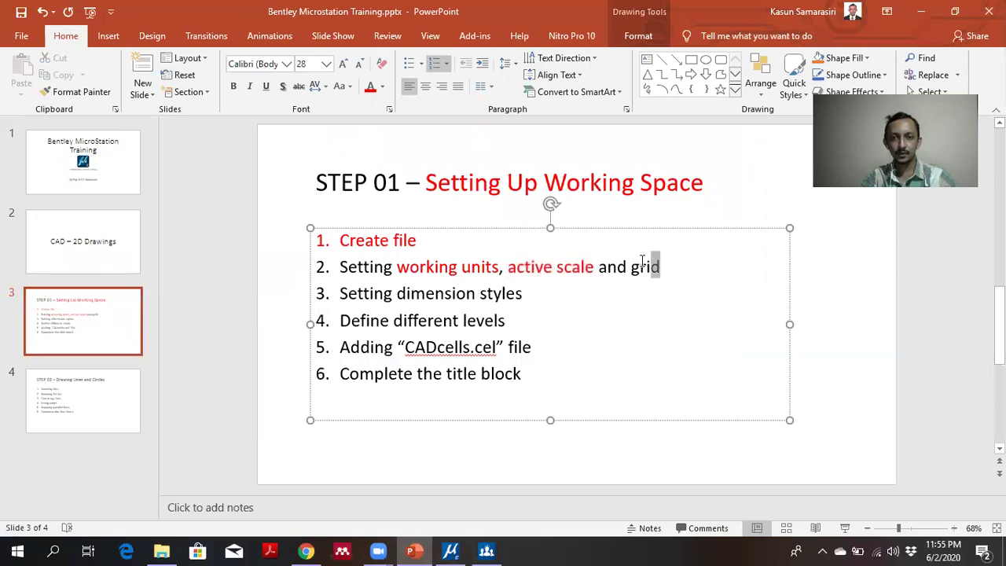
{"action": "double_click", "coordinate": [641, 266]}
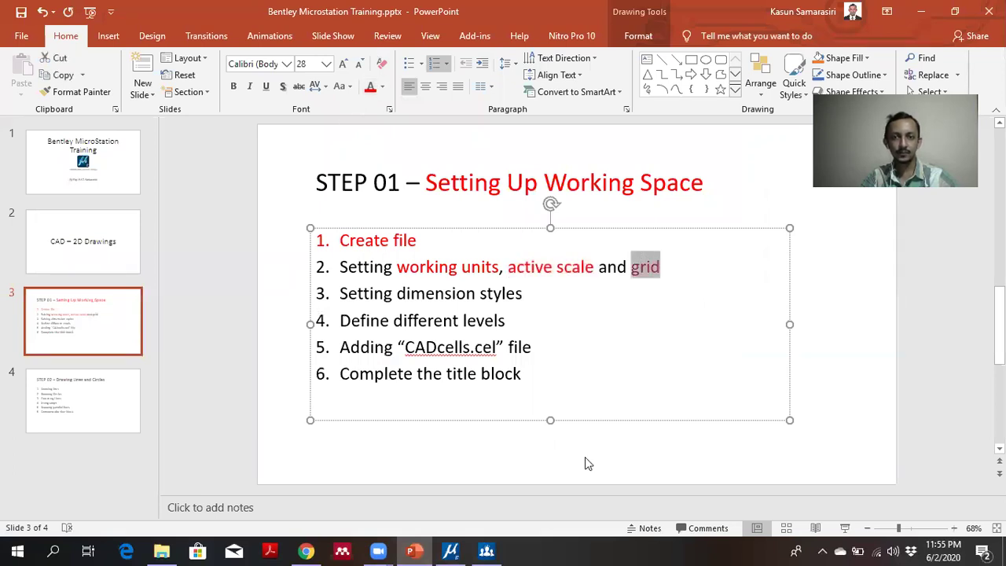
Step: Switch to MicroStation and, in the design file's grid settings, set Grid Master to 1 and turn on Grid Lock
{"action": "left_click", "coordinate": [454, 551]}
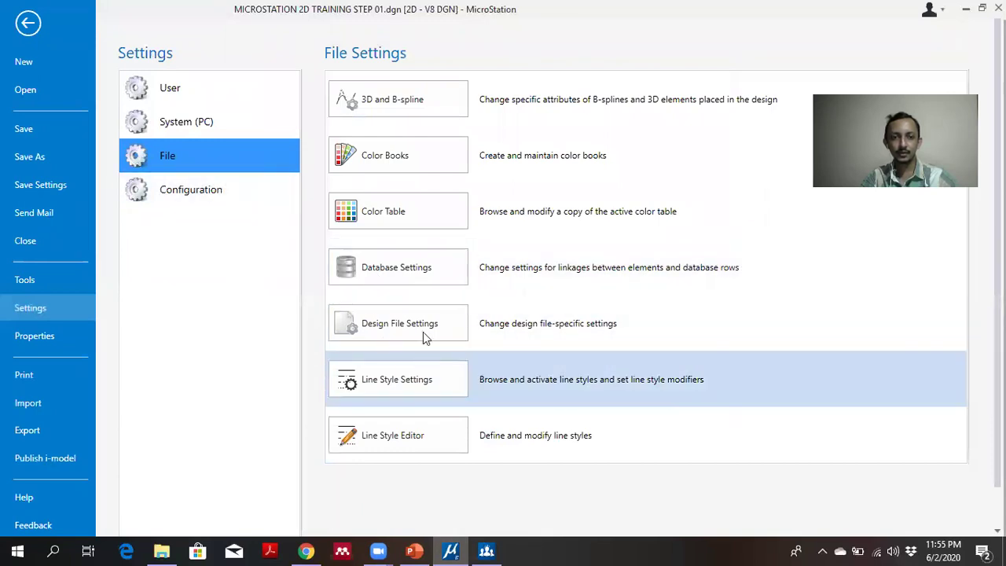
{"action": "left_click", "coordinate": [423, 331]}
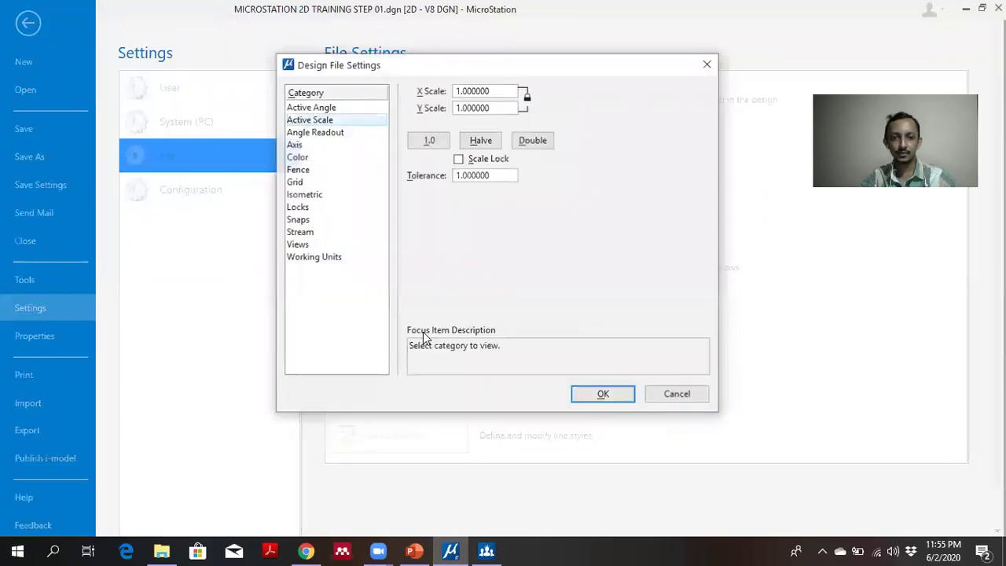
{"action": "left_click", "coordinate": [306, 183]}
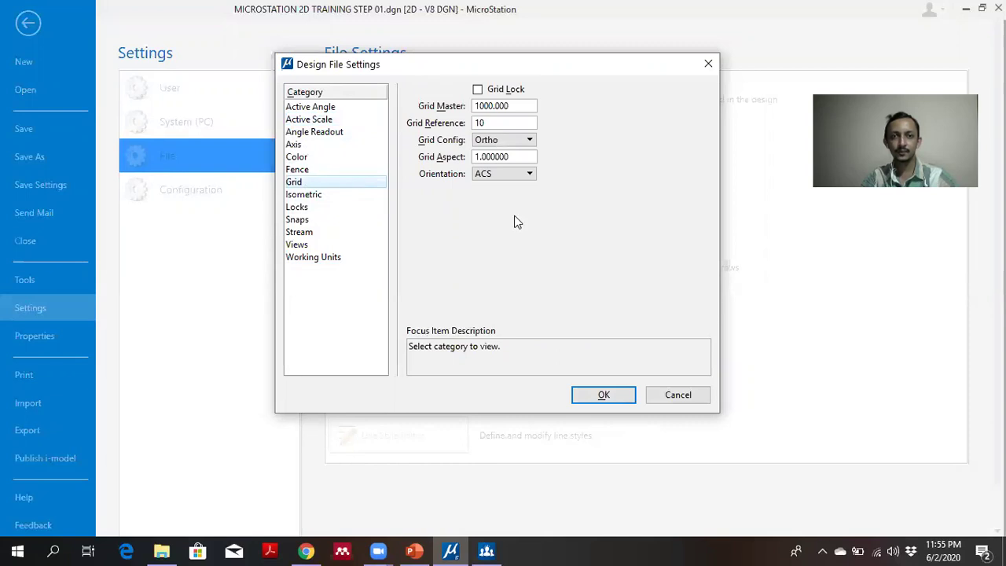
{"action": "left_click", "coordinate": [513, 108]}
{"action": "left_click_drag", "start_coordinate": [493, 112], "coordinate": [452, 122]}
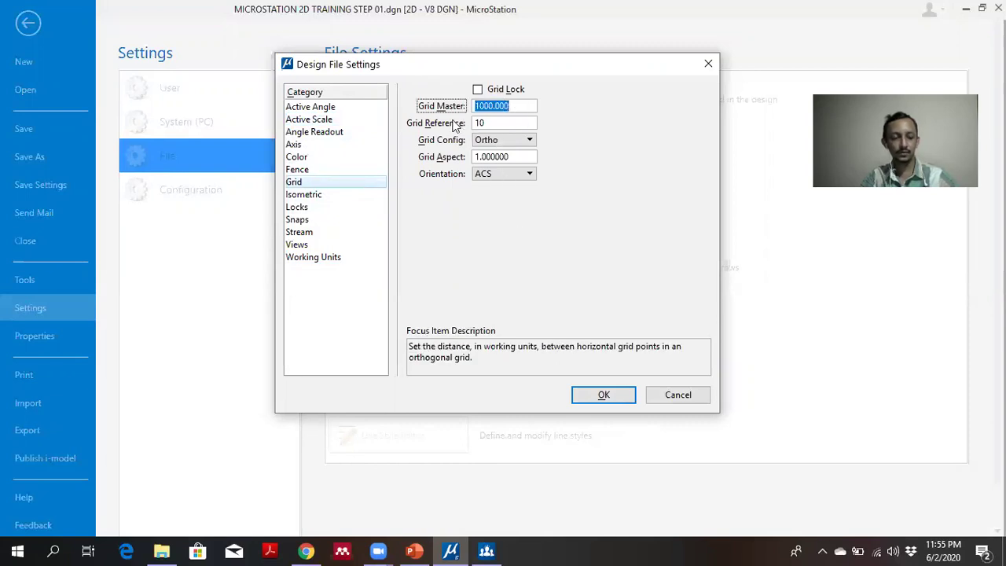
{"action": "type", "text": "1"}
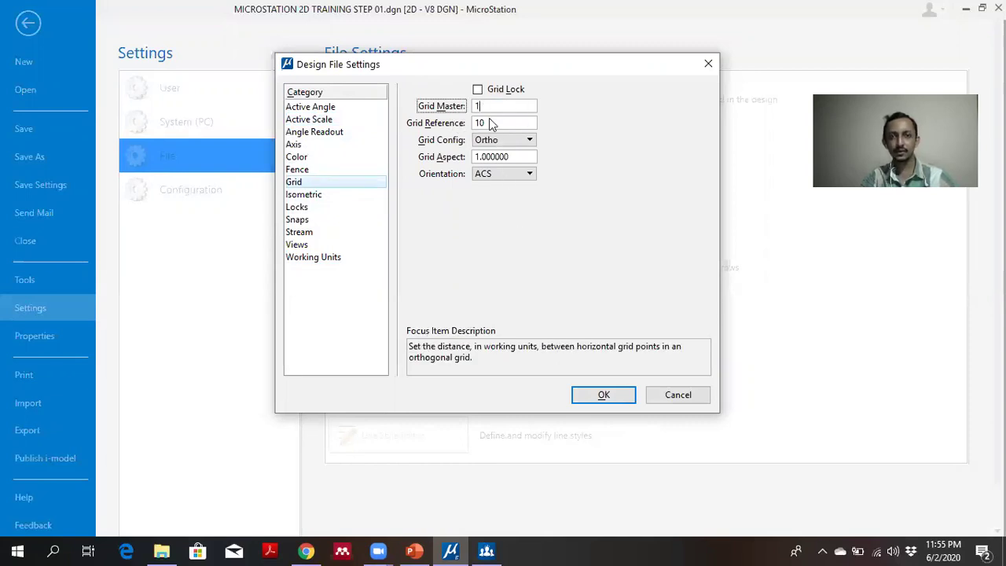
{"action": "left_click", "coordinate": [495, 123]}
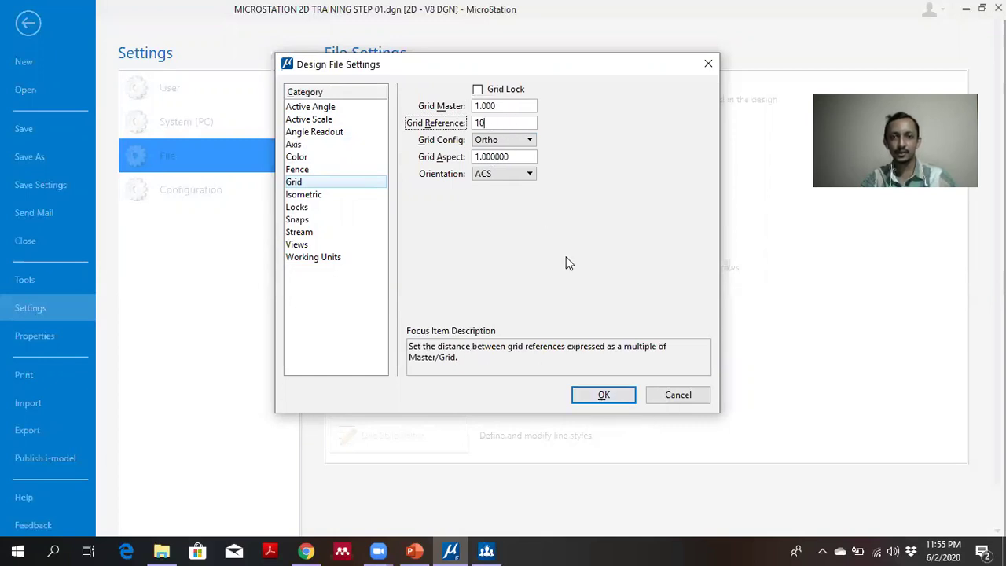
{"action": "left_click", "coordinate": [491, 95]}
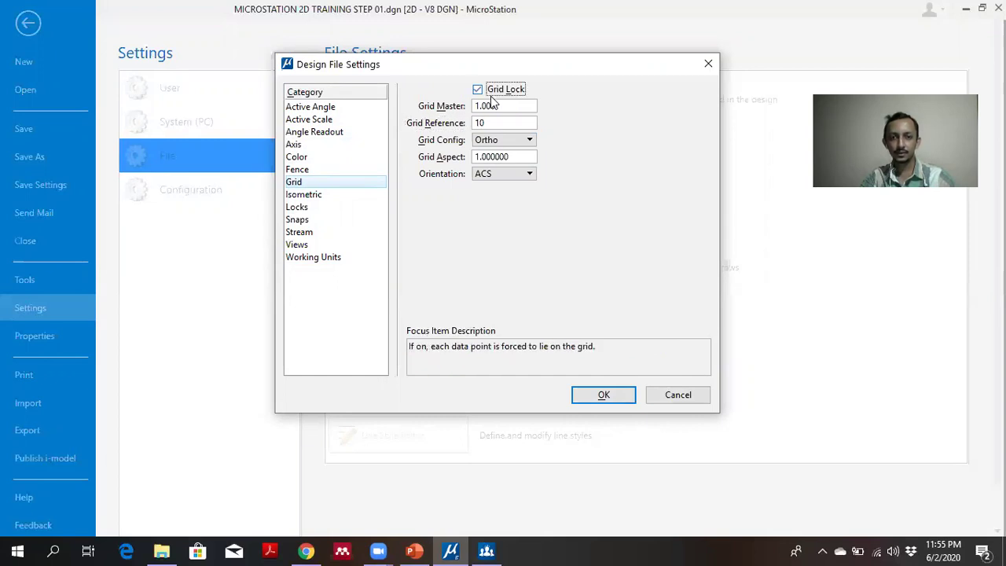
{"action": "left_click", "coordinate": [607, 399]}
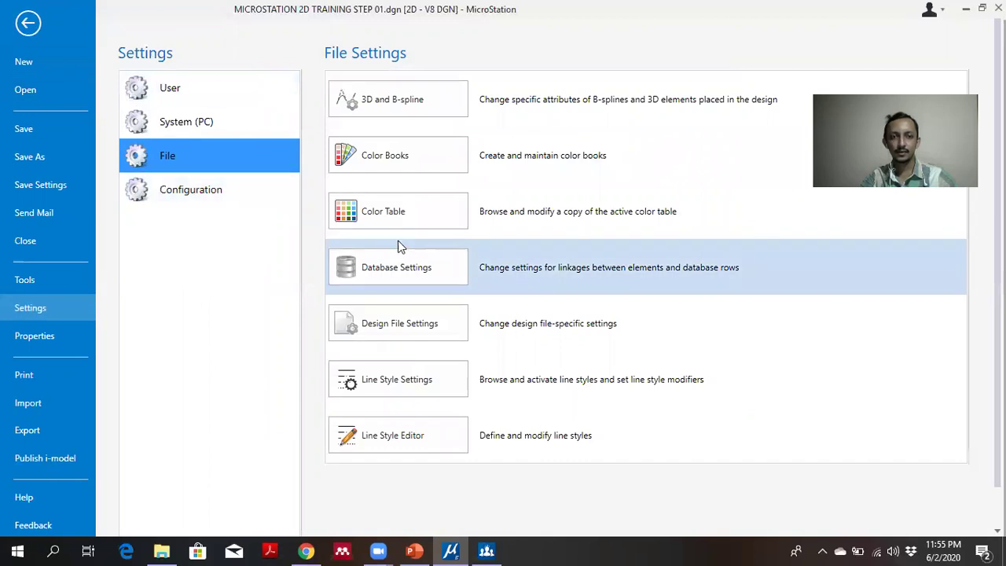
Step: Return to the drawing view and examine the reconfigured grid at different magnifications
{"action": "left_click", "coordinate": [27, 23]}
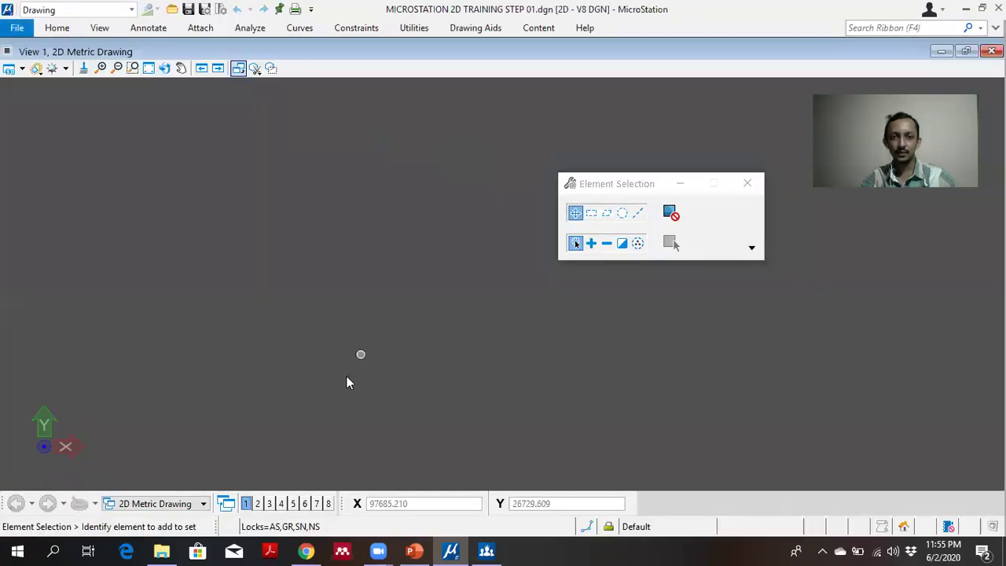
{"action": "mouse_move", "coordinate": [312, 386]}
{"action": "middle_mouse_down"}
{"action": "mouse_move", "coordinate": [579, 243]}
{"action": "mouse_move", "coordinate": [375, 314]}
{"action": "middle_mouse_up"}
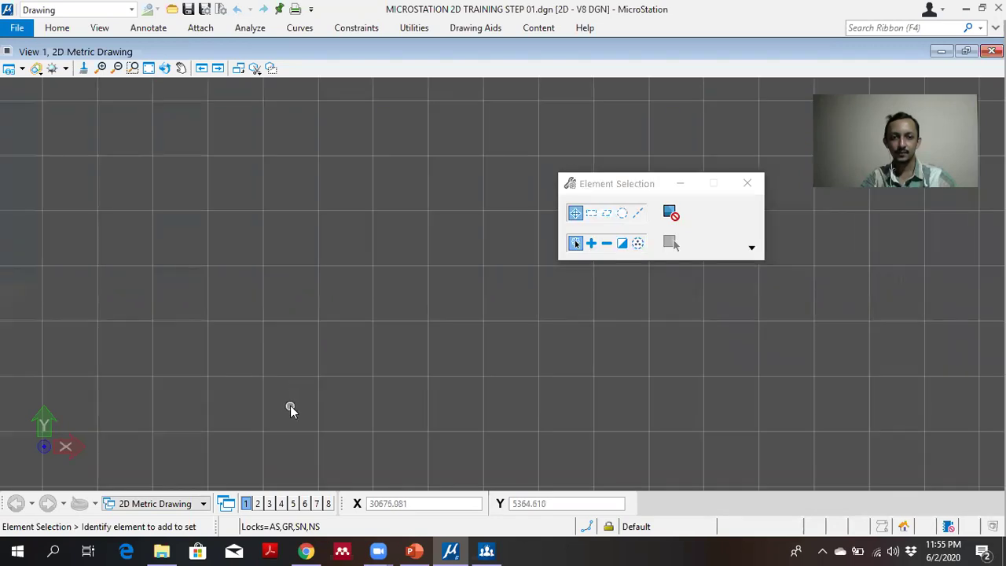
{"action": "mouse_move", "coordinate": [290, 409]}
{"action": "middle_mouse_down"}
{"action": "mouse_move", "coordinate": [393, 321]}
{"action": "mouse_move", "coordinate": [371, 402]}
{"action": "middle_mouse_up"}
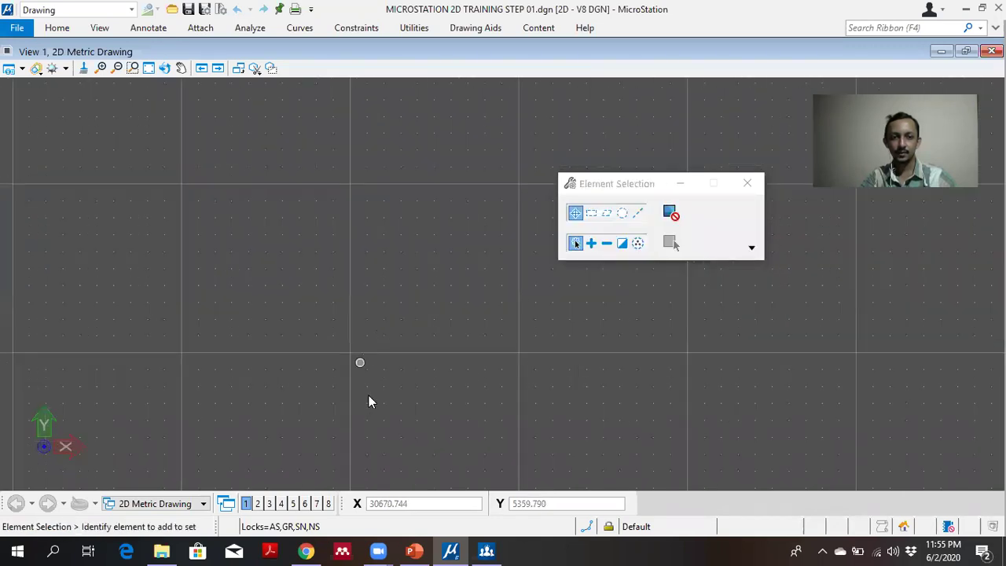
Step: Switch to PowerPoint, colour the whole second list item red and highlight the third item, "Setting dimension styles"
{"action": "left_click", "coordinate": [414, 550]}
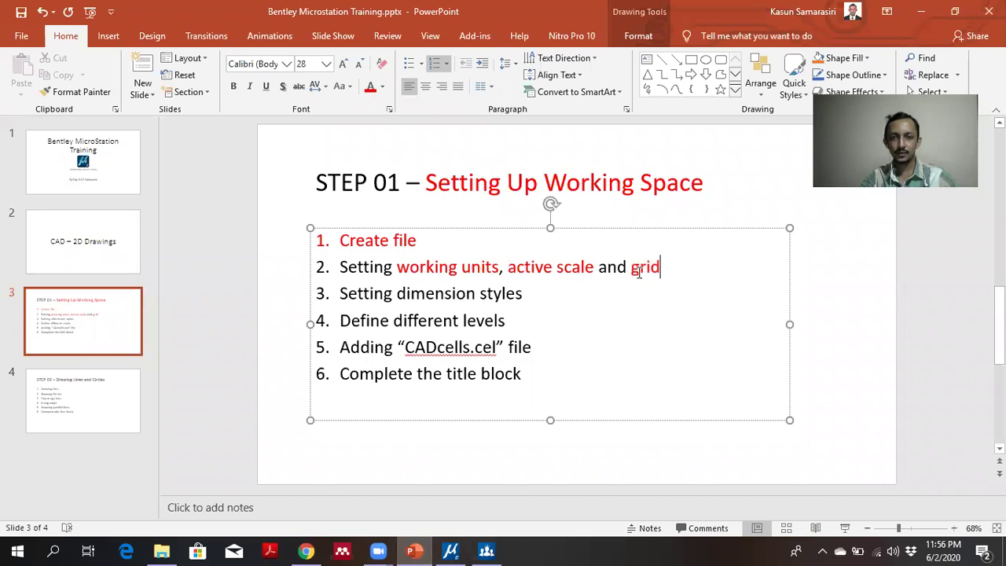
{"action": "triple_click", "coordinate": [335, 267]}
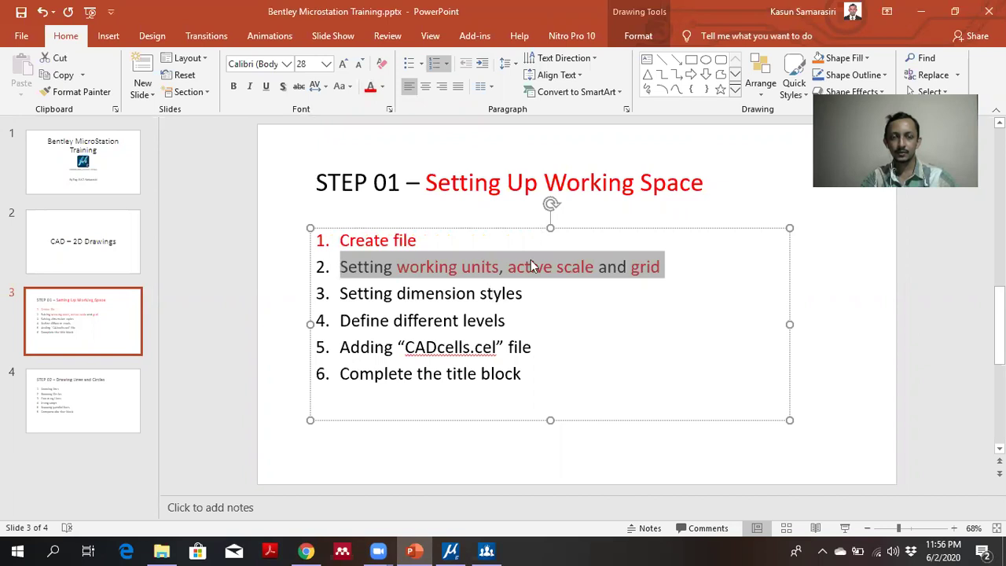
{"action": "left_click", "coordinate": [481, 267]}
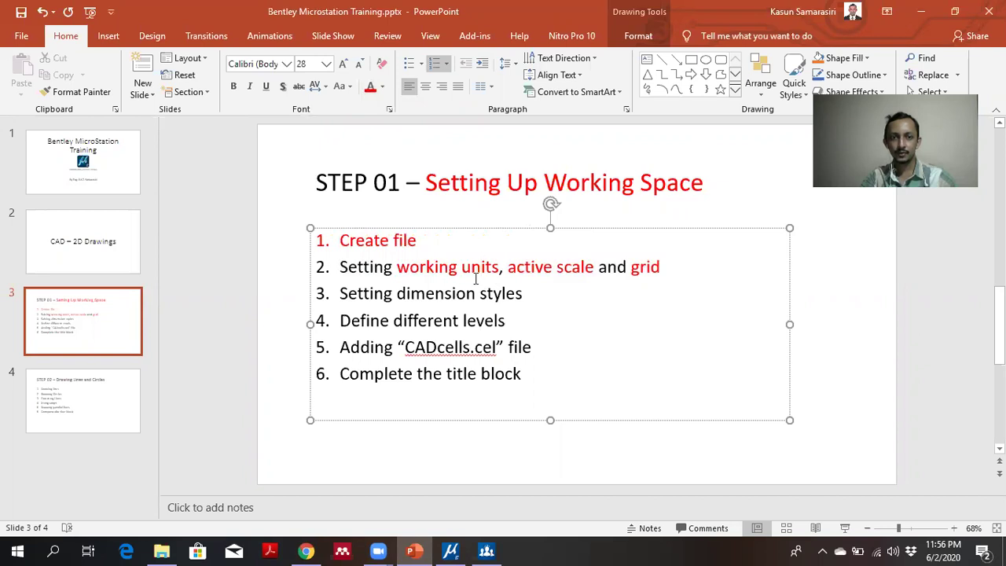
{"action": "left_click_drag", "start_coordinate": [664, 264], "coordinate": [361, 270]}
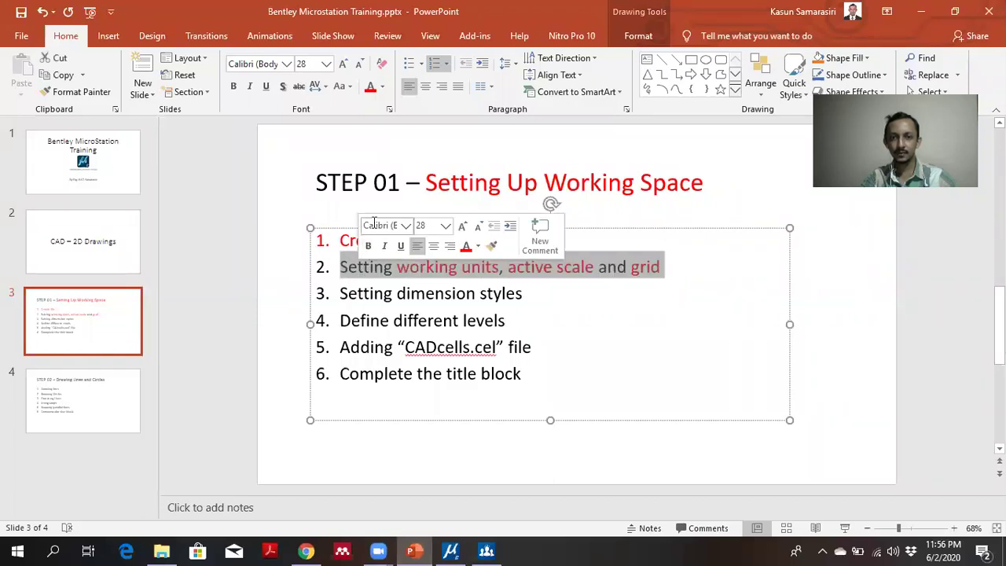
{"action": "left_click", "coordinate": [369, 88]}
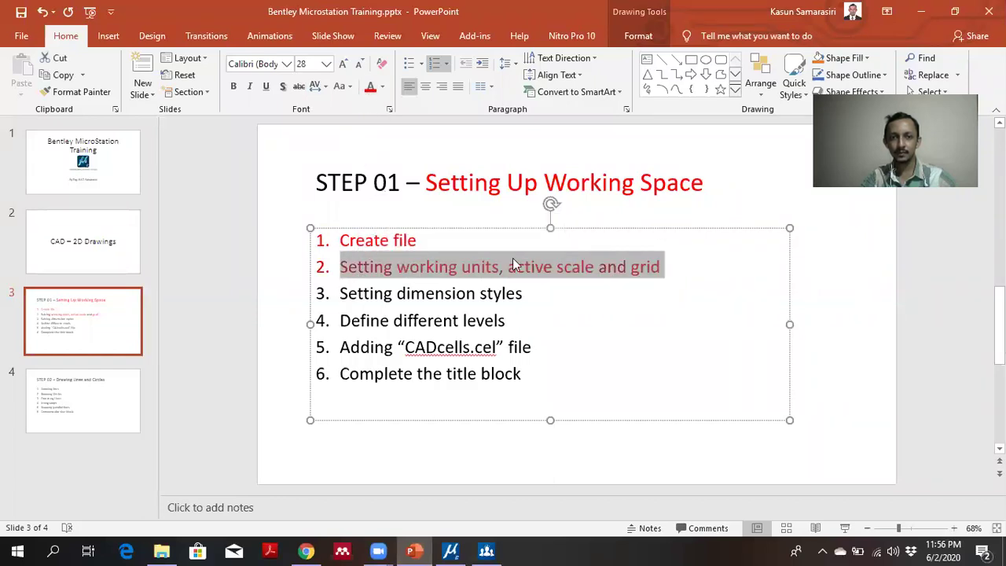
{"action": "left_click", "coordinate": [522, 293]}
{"action": "left_click", "coordinate": [344, 297], "text": "shift"}
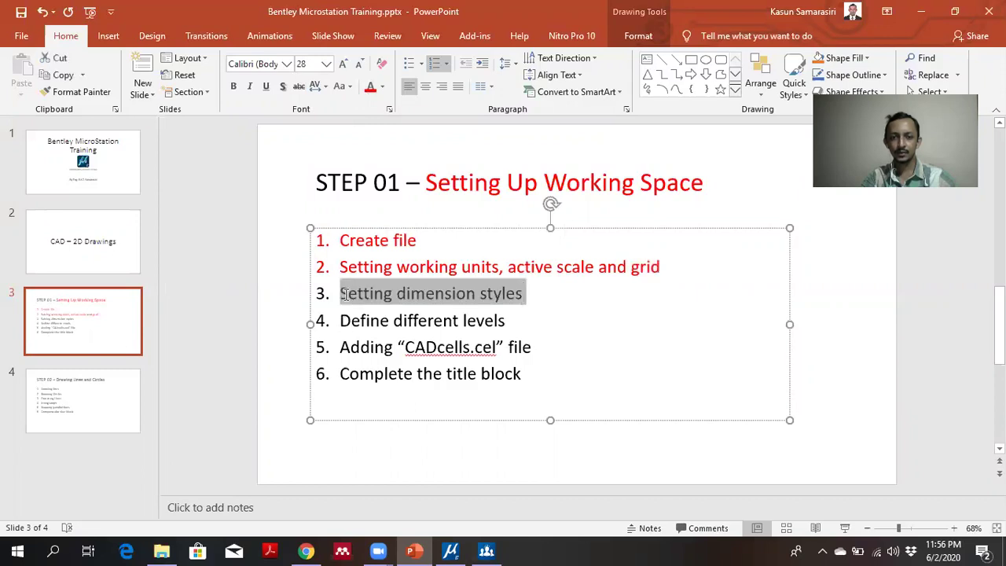
Step: Switch to MicroStation, open the Dimension Styles dialog from the dimensioning annotation tools and close it again
{"action": "left_click", "coordinate": [450, 550]}
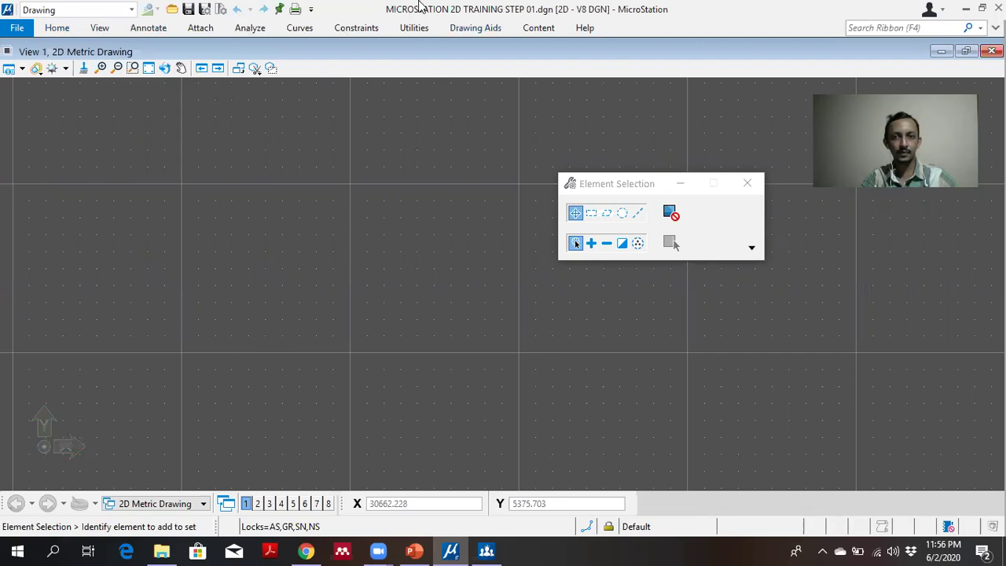
{"action": "left_click", "coordinate": [65, 29]}
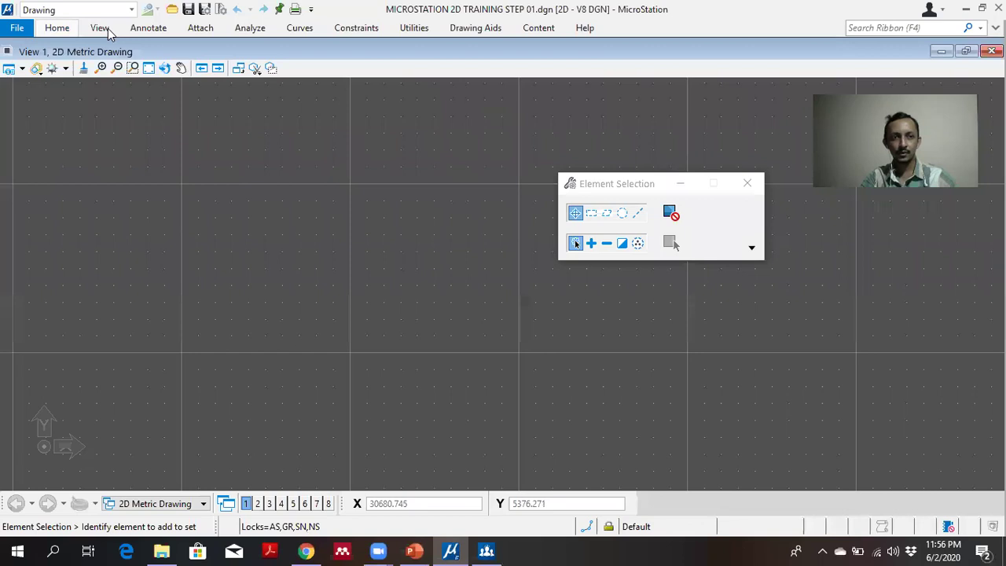
{"action": "left_click", "coordinate": [156, 30]}
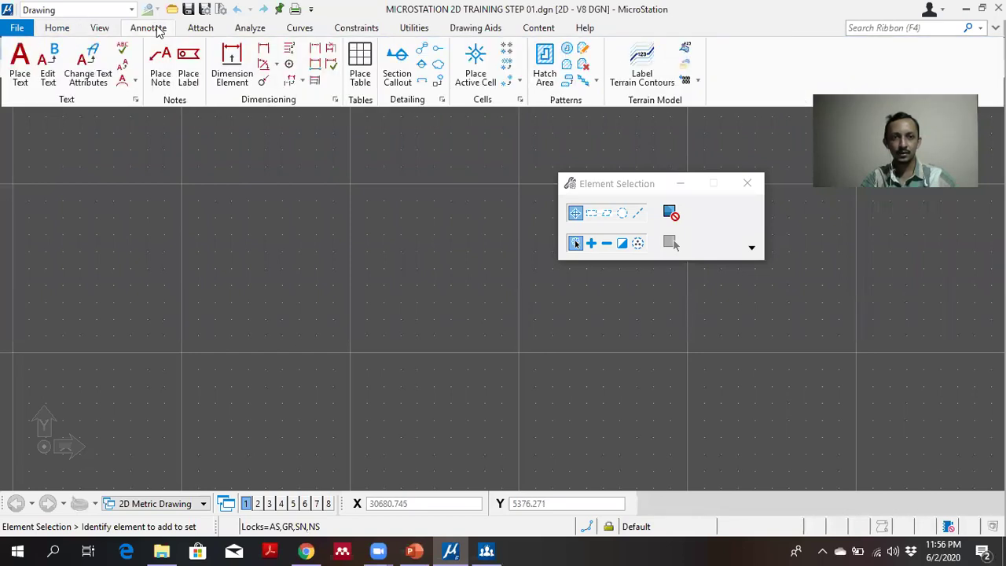
{"action": "left_click", "coordinate": [336, 102]}
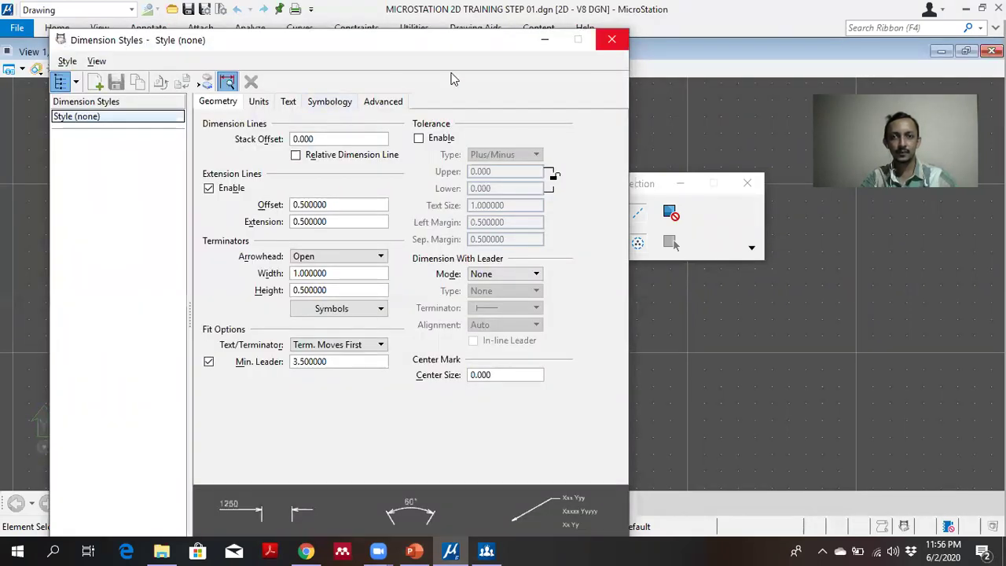
{"action": "key", "text": "Escape"}
Step: Search the available commands for "dim" and open Dimension Styles from the results
{"action": "key", "text": "F4"}
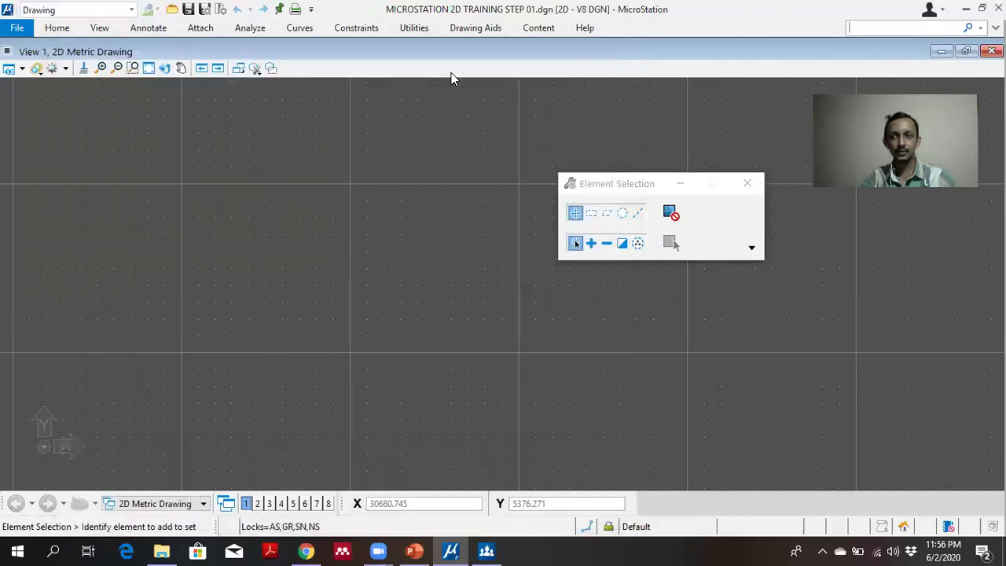
{"action": "type", "text": "di"}
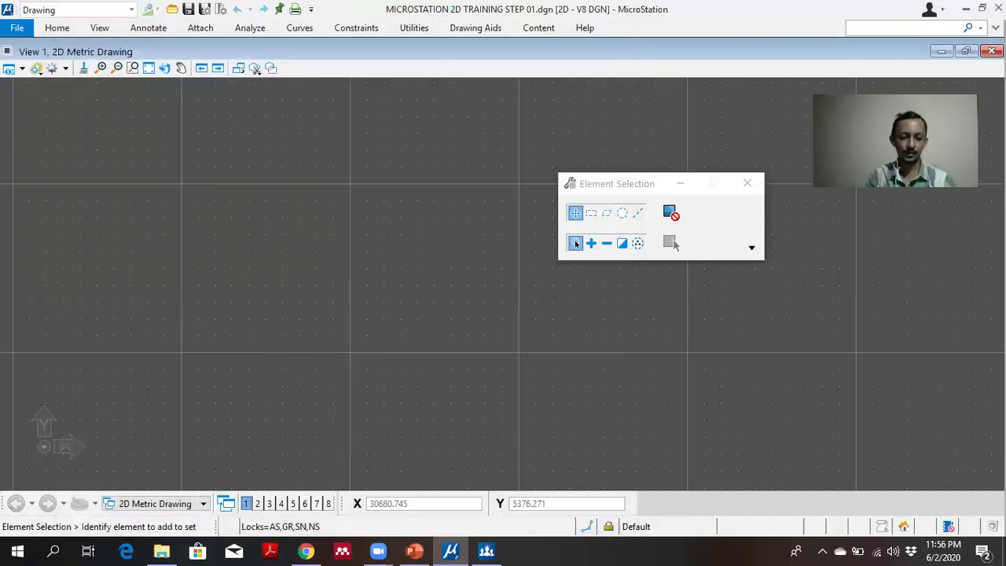
{"action": "type", "text": "m"}
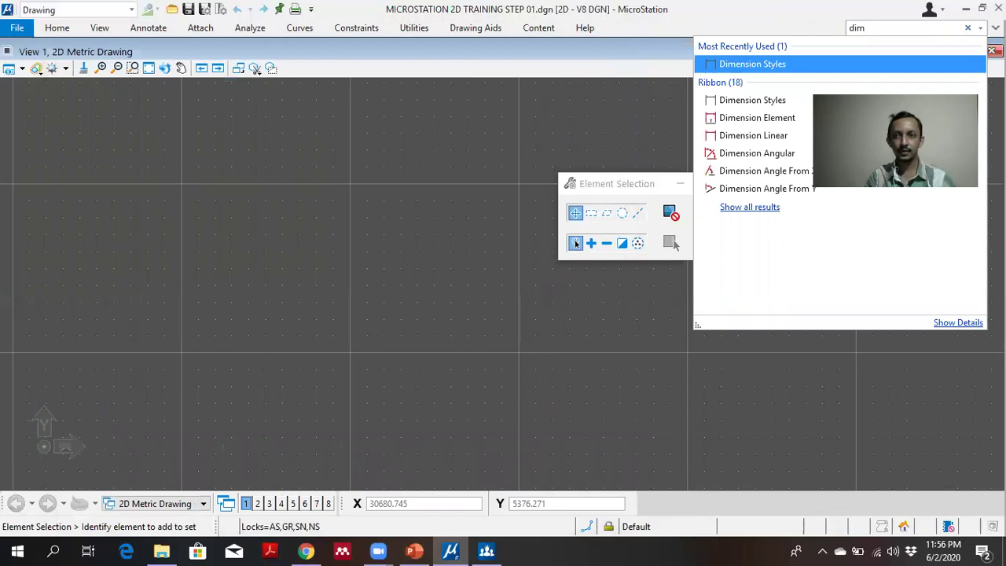
{"action": "left_click", "coordinate": [840, 70]}
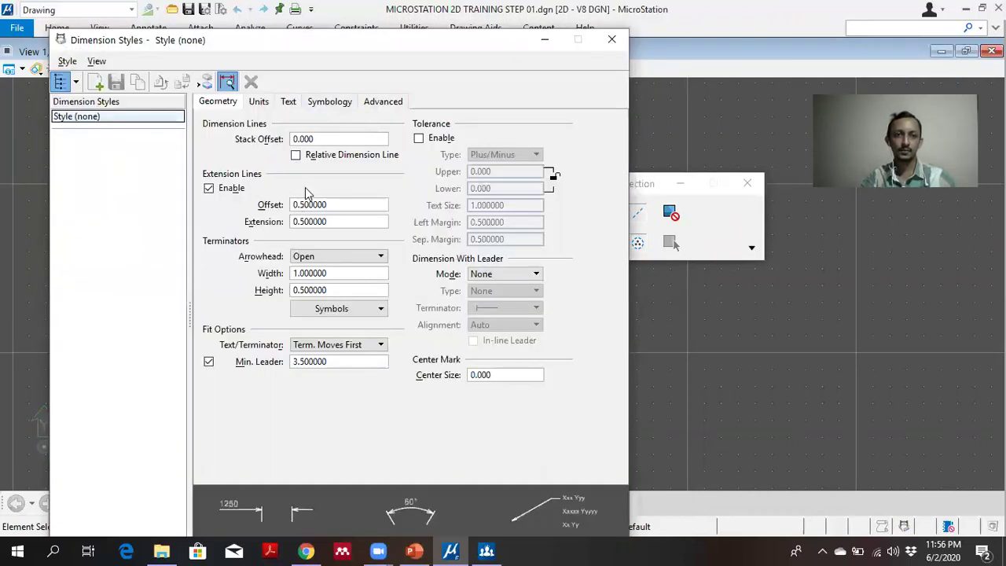
Step: Create a new dimension style named "Dim Style1"
{"action": "left_click", "coordinate": [104, 87]}
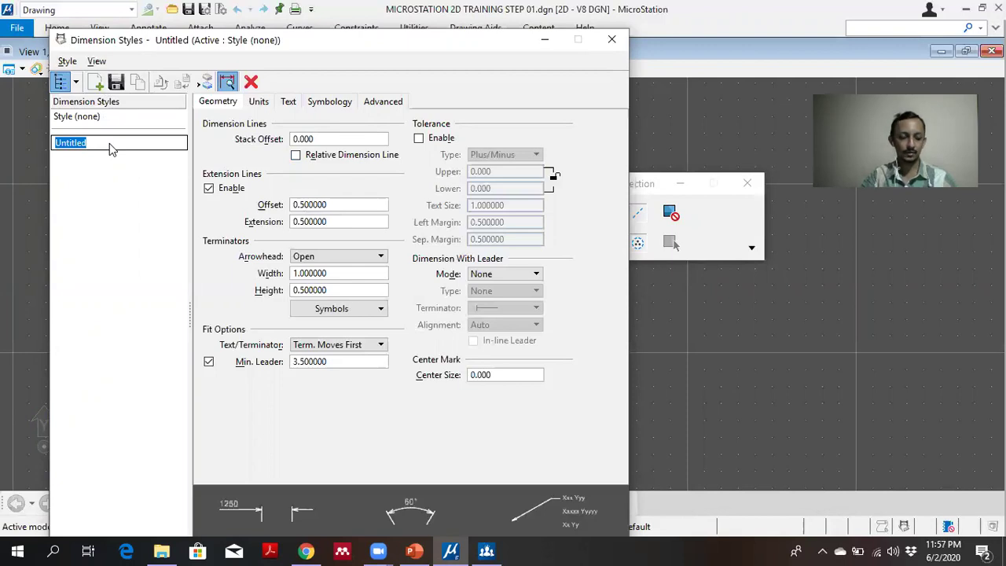
{"action": "type", "text": "S"}
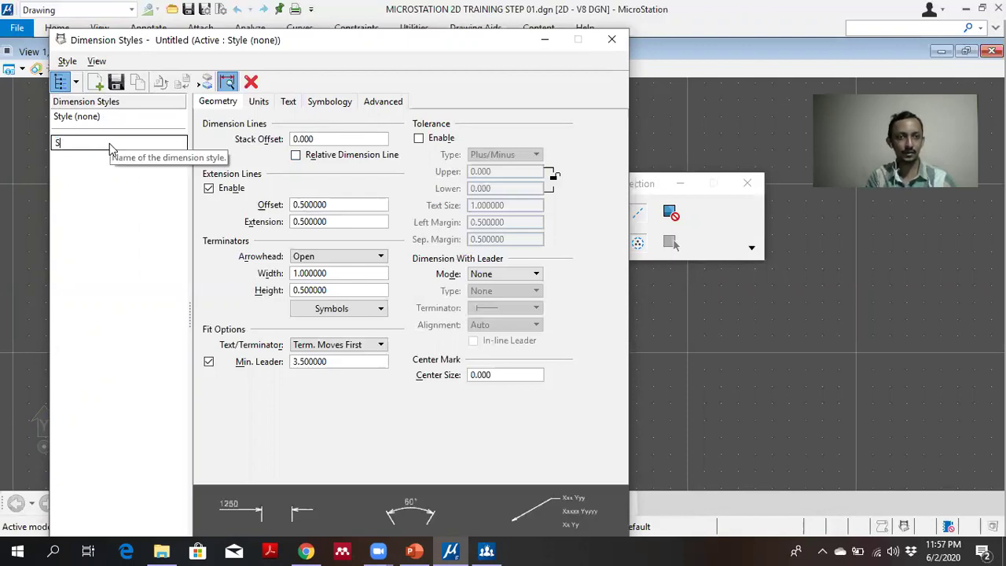
{"action": "key", "text": "BackSpace"}
{"action": "type", "text": "D"}
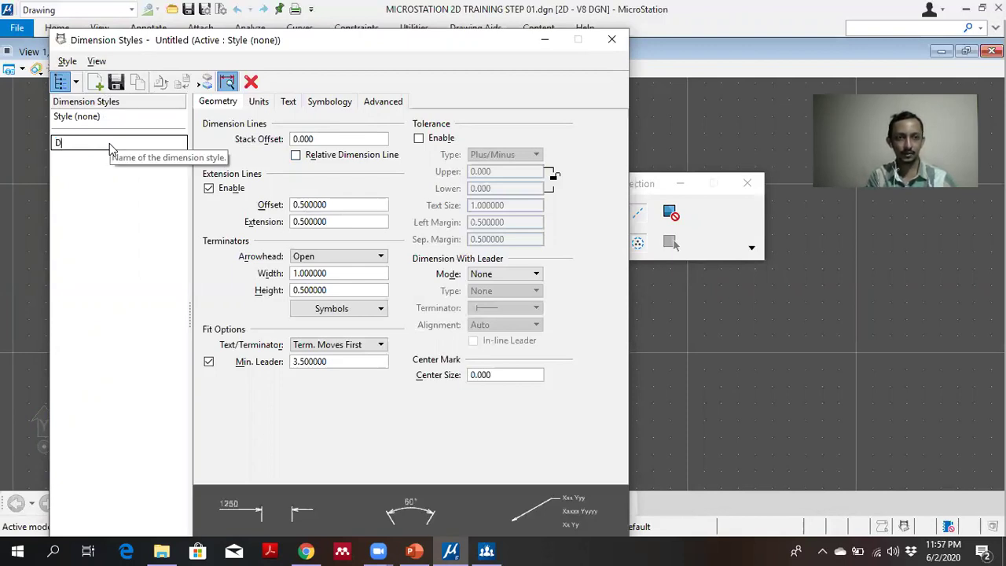
{"action": "type", "text": "im S"}
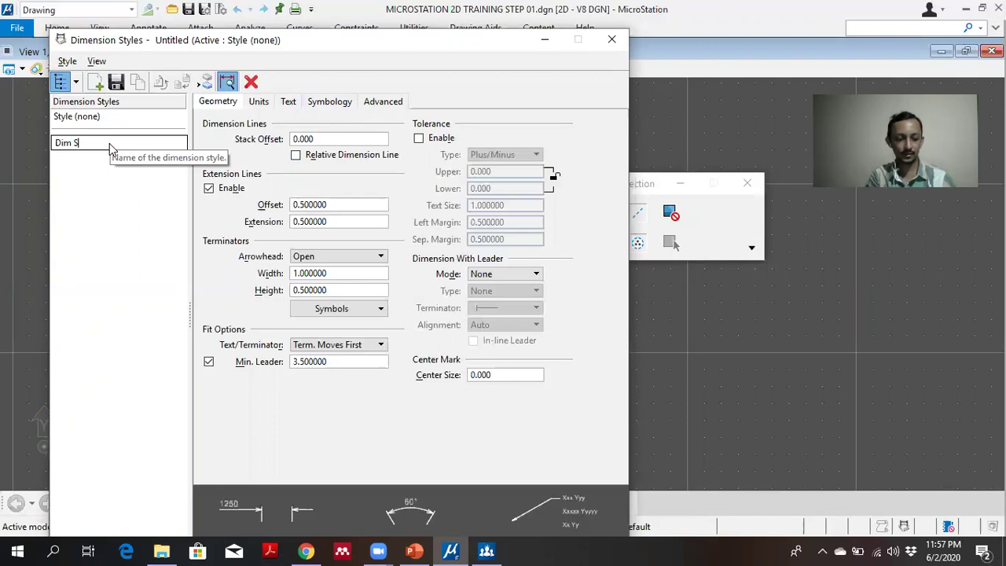
{"action": "type", "text": "tyle1"}
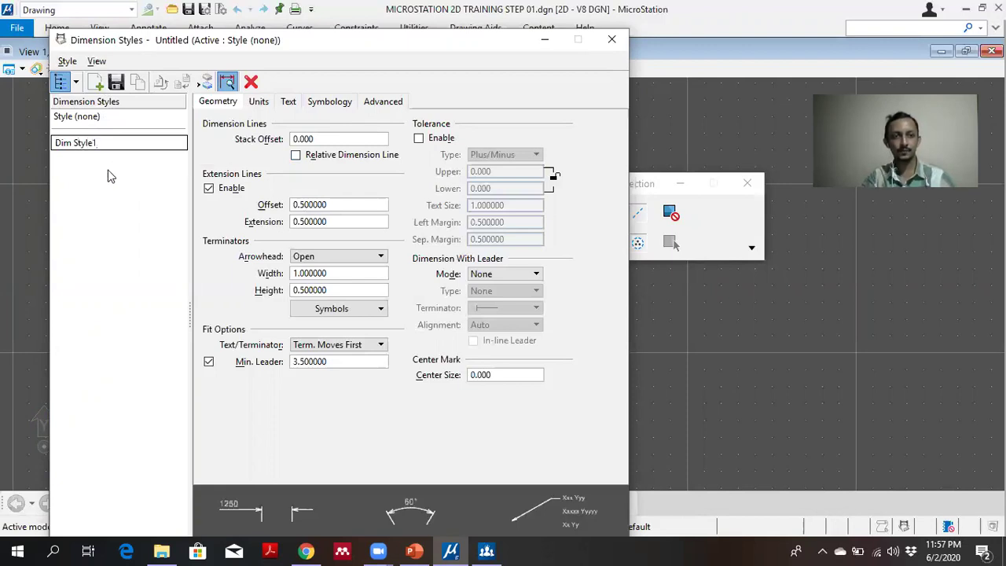
{"action": "key", "text": "Return"}
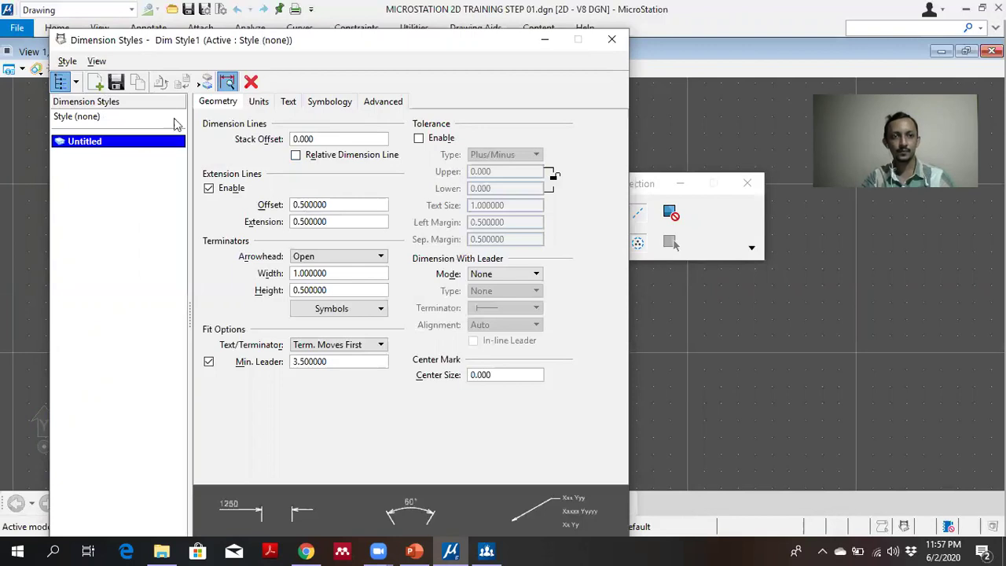
Step: Add a second dimension style named "Dim Style 2"
{"action": "left_click", "coordinate": [96, 83]}
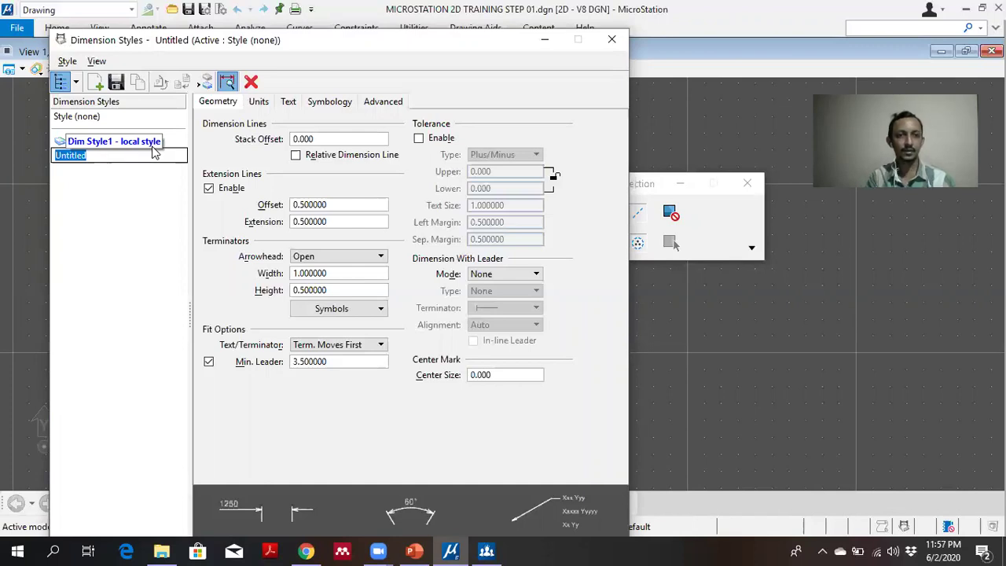
{"action": "type", "text": "Dim Style"}
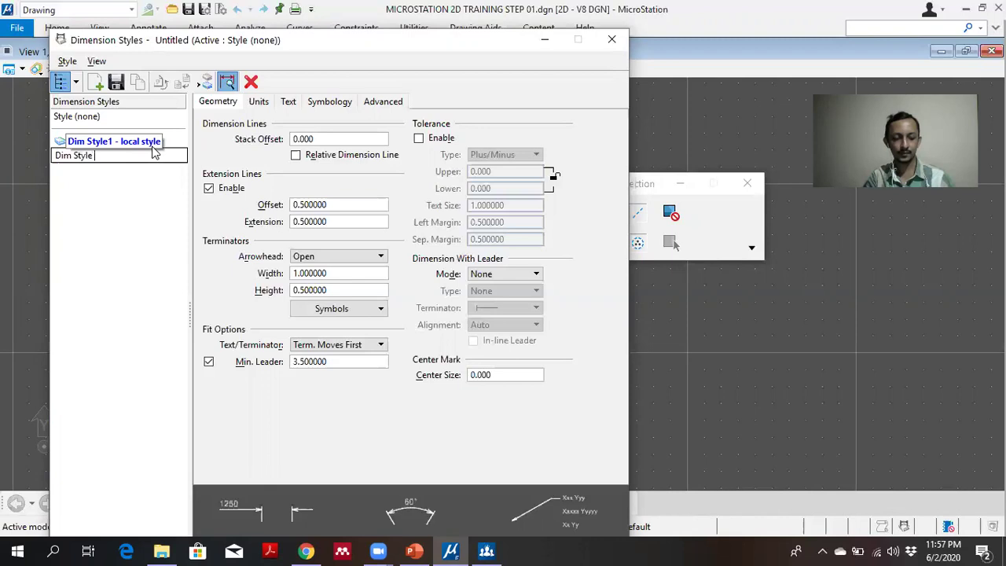
{"action": "type", "text": " 2"}
{"action": "key", "text": "Return"}
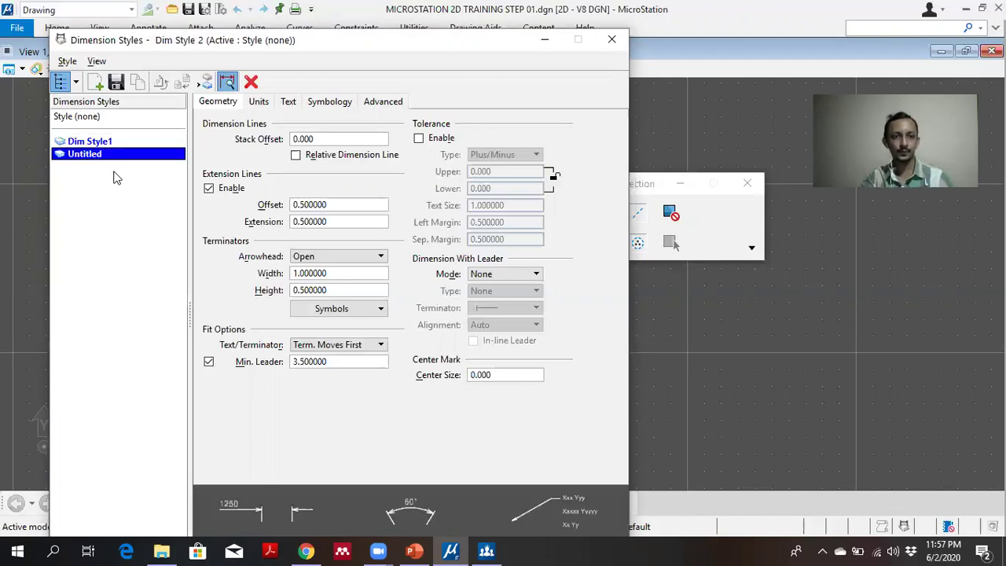
Step: For Dim Style1, enable the text height and width overrides and set both to 4
{"action": "left_click", "coordinate": [118, 142]}
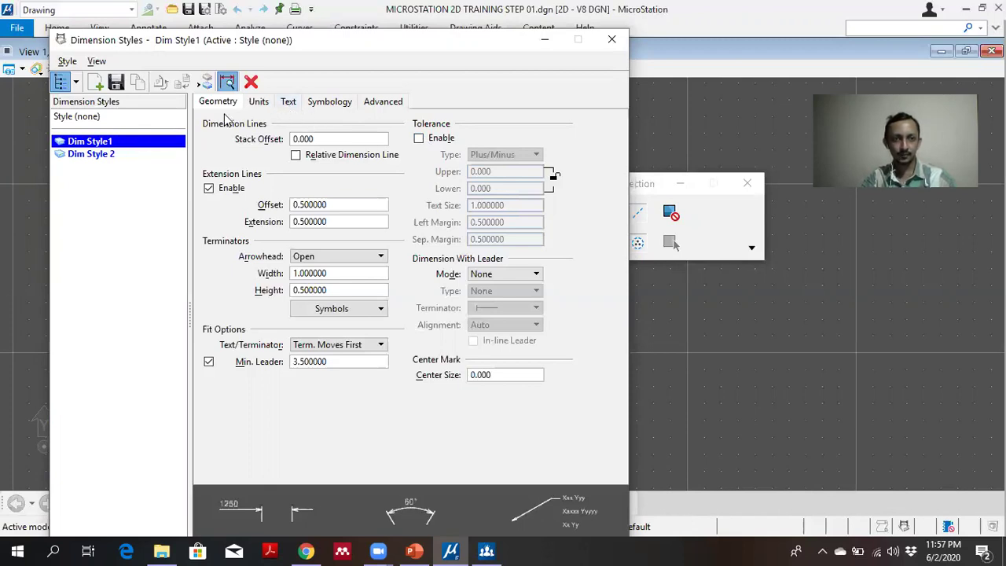
{"action": "left_click", "coordinate": [289, 102]}
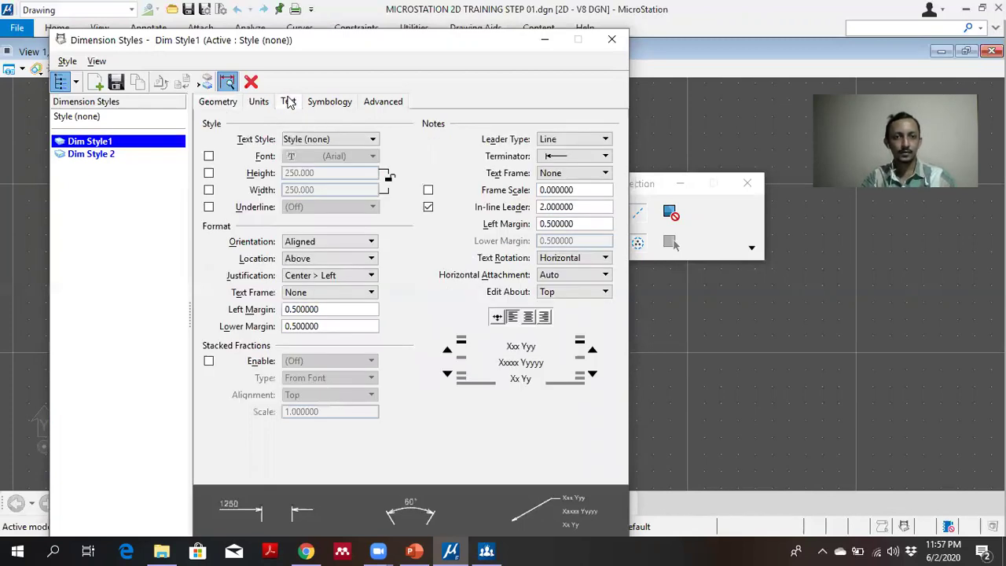
{"action": "left_click", "coordinate": [218, 102]}
{"action": "left_click", "coordinate": [288, 102]}
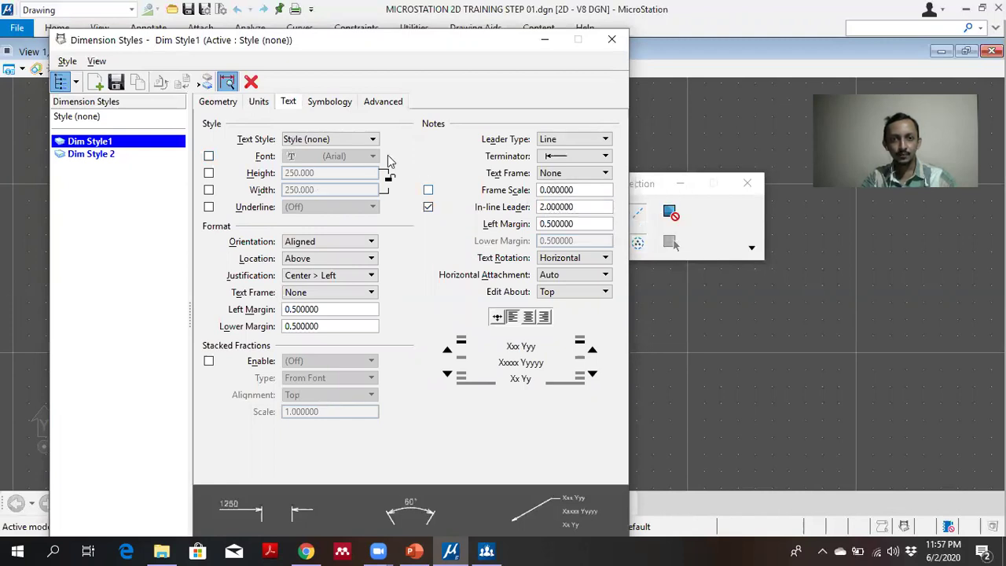
{"action": "left_click", "coordinate": [208, 173]}
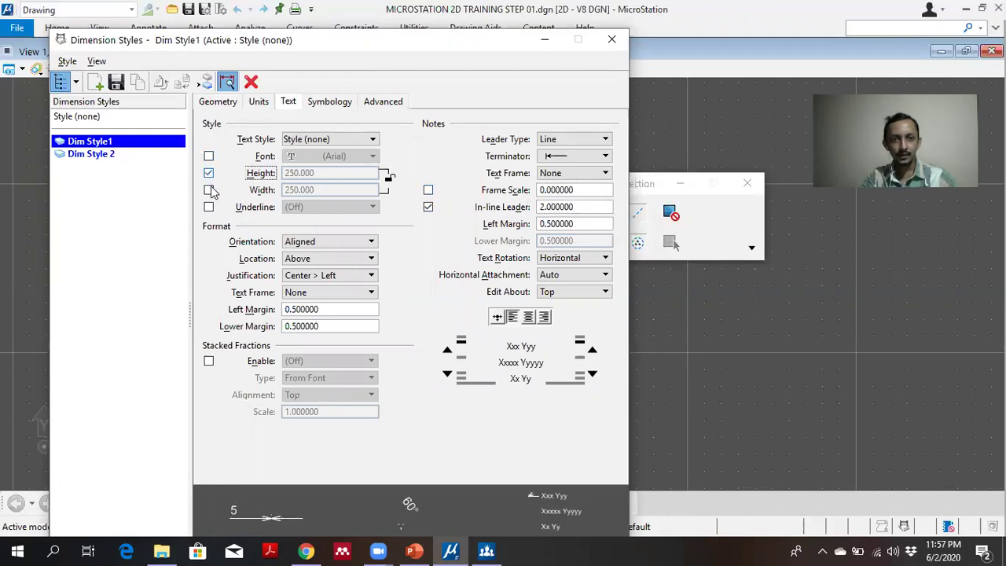
{"action": "left_click", "coordinate": [208, 190]}
{"action": "left_click_drag", "start_coordinate": [330, 172], "coordinate": [266, 191]}
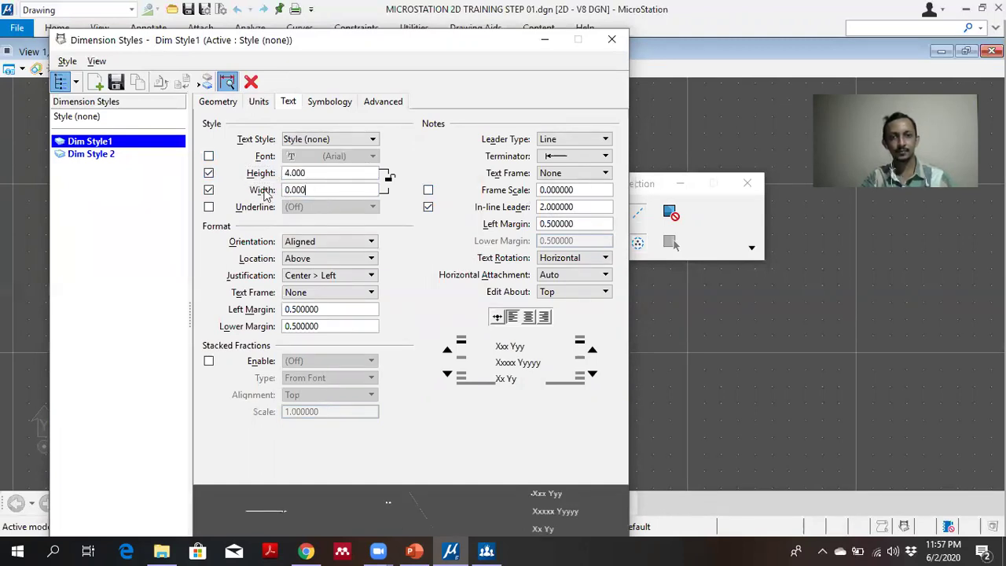
{"action": "type", "text": "4"}
{"action": "left_click", "coordinate": [348, 176]}
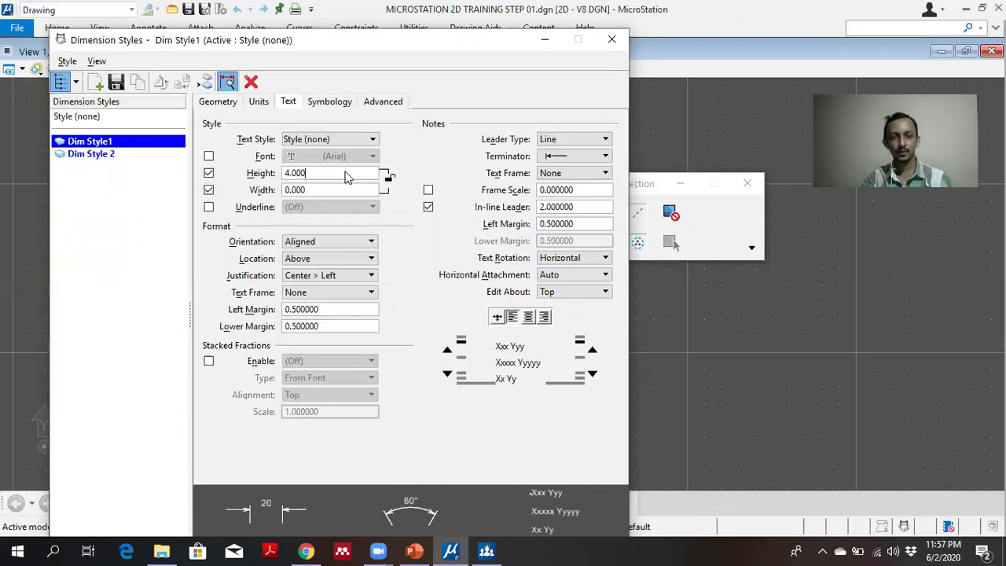
{"action": "left_click_drag", "start_coordinate": [349, 176], "coordinate": [287, 184]}
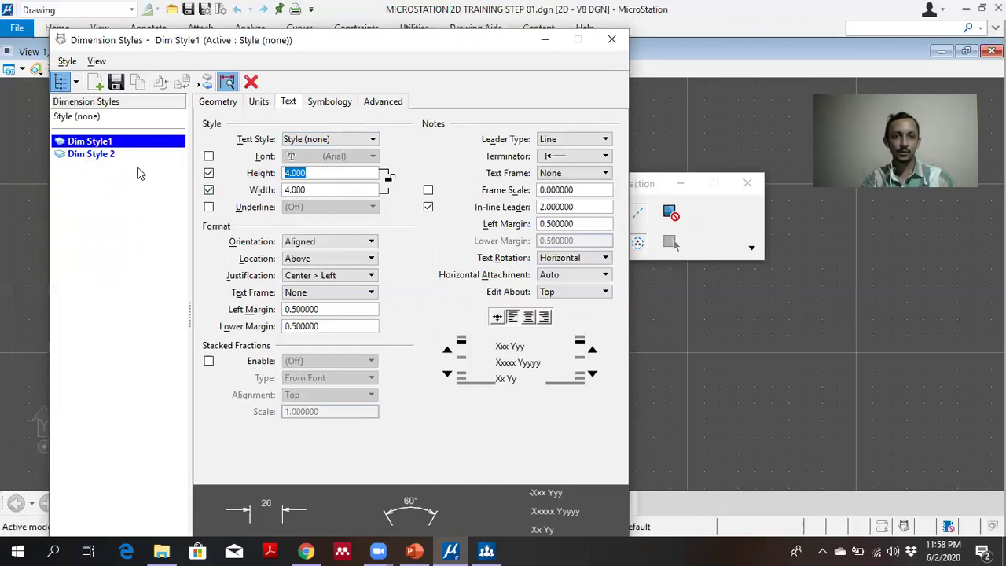
Step: For Dim Style 2, enable the text height and width overrides and set both to 2.5
{"action": "left_click", "coordinate": [125, 155]}
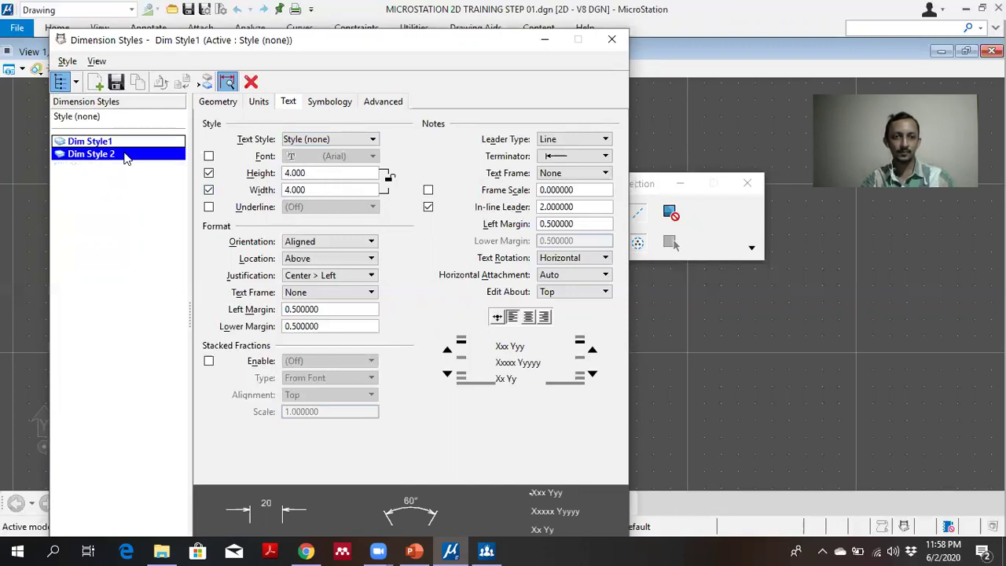
{"action": "left_click", "coordinate": [209, 172]}
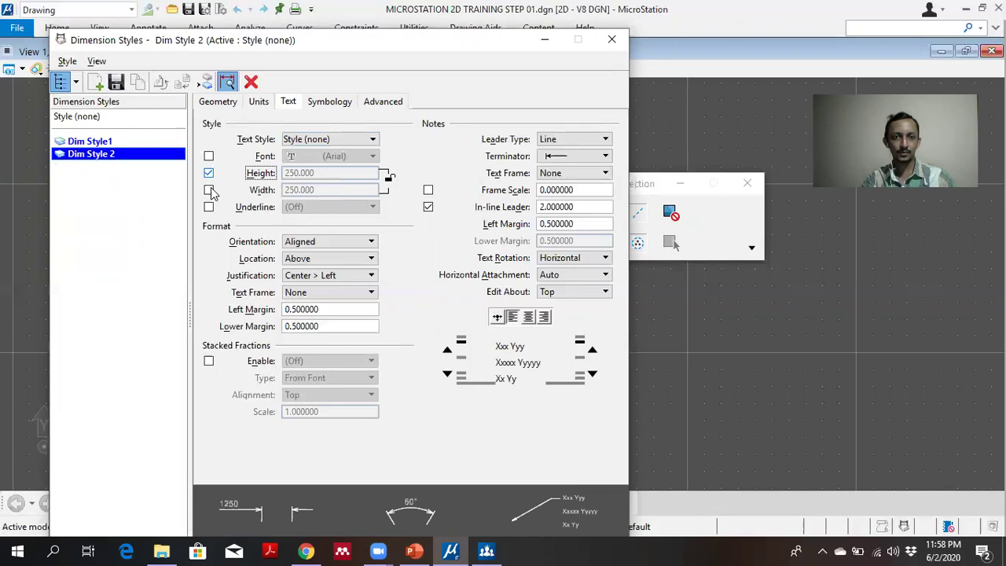
{"action": "left_click", "coordinate": [209, 189]}
{"action": "left_click", "coordinate": [269, 179]}
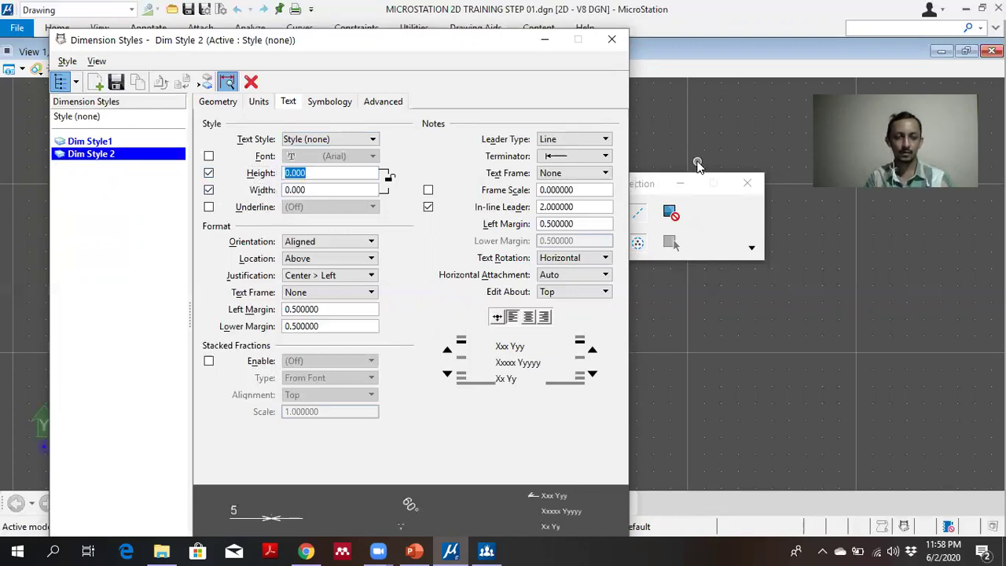
{"action": "type", "text": "2.5"}
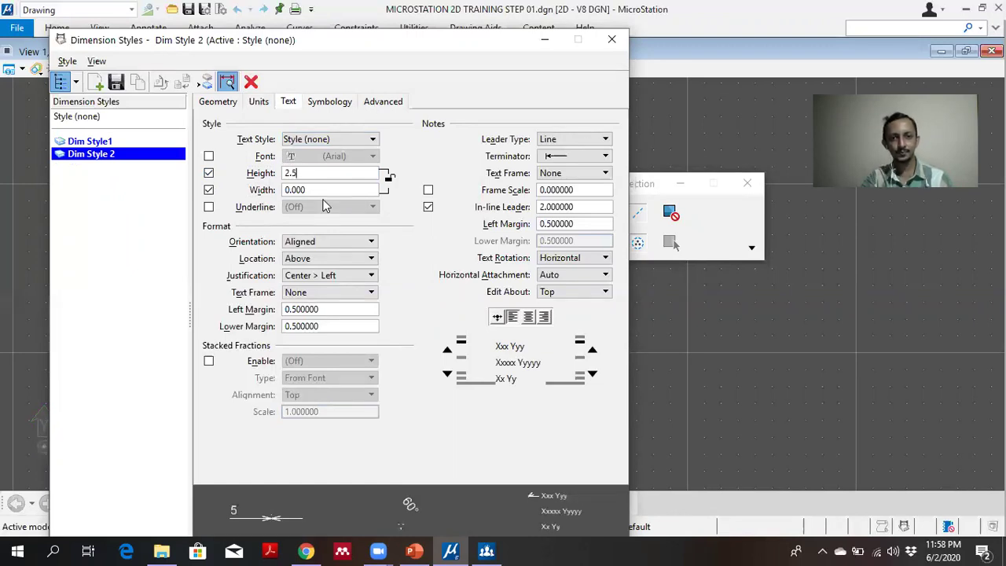
{"action": "key", "text": "Tab"}
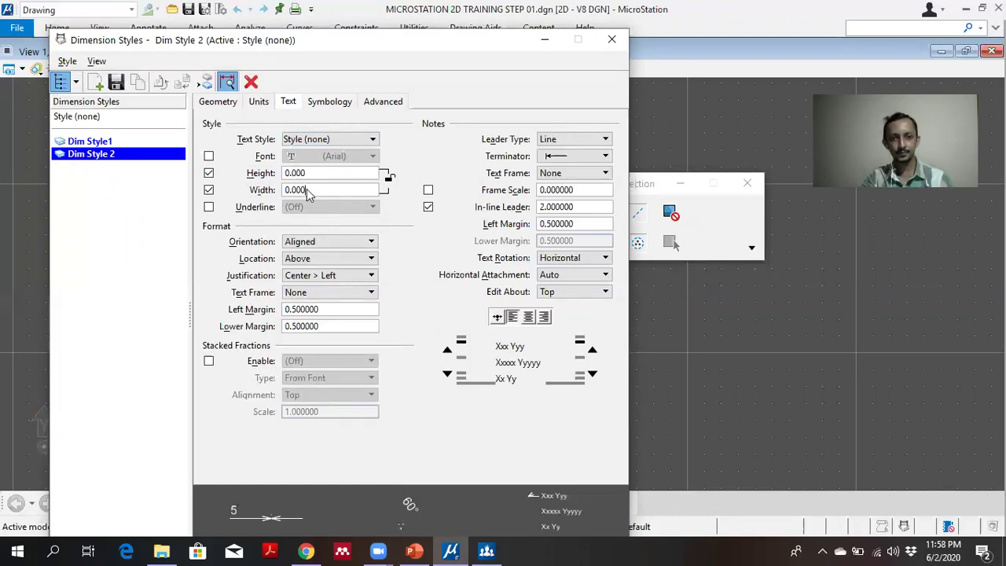
{"action": "type", "text": "2"}
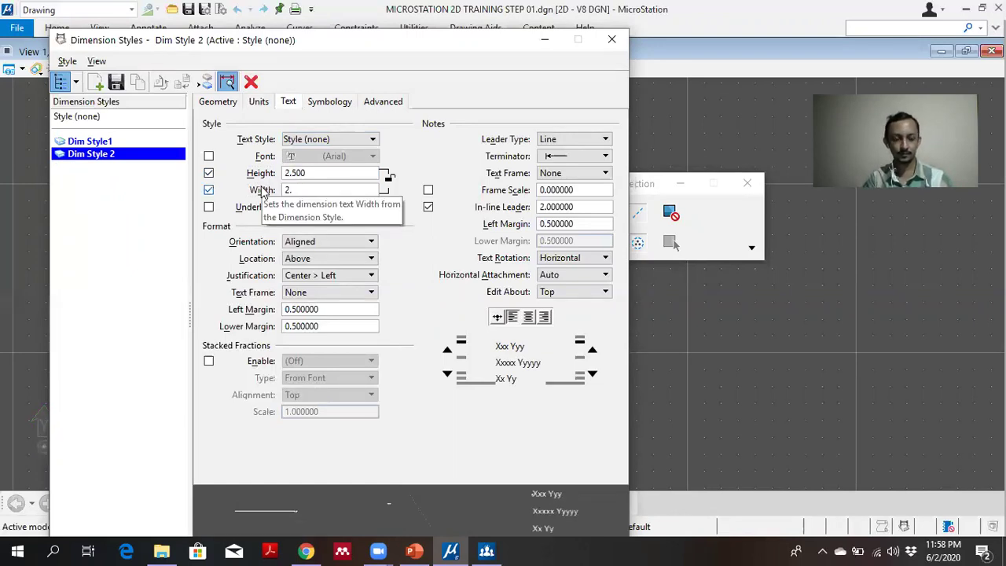
{"action": "type", "text": ".5"}
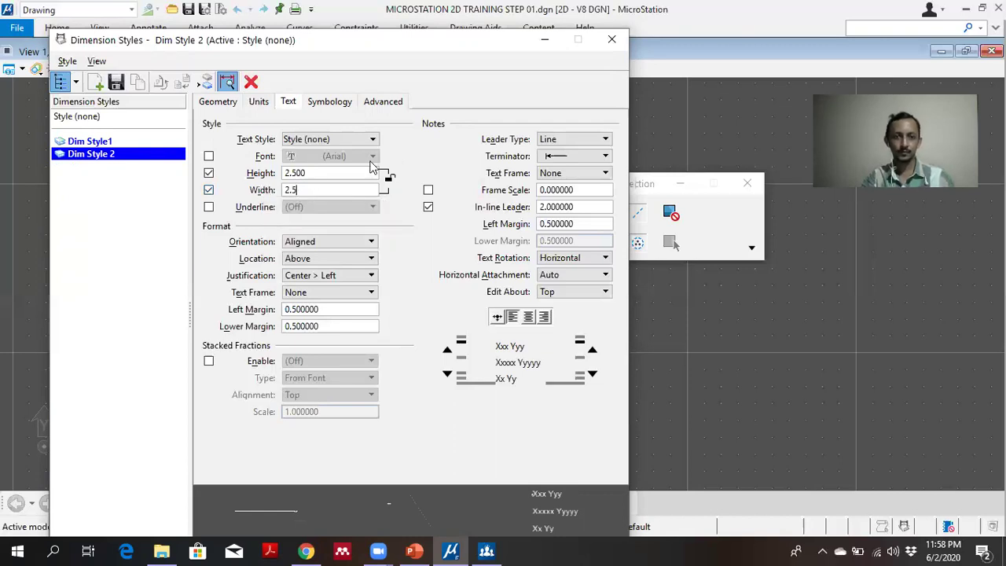
{"action": "key", "text": "Tab"}
Step: For Dim Style1, set the terminator arrowhead to Filled and the terminator width to 1.5
{"action": "left_click", "coordinate": [134, 143]}
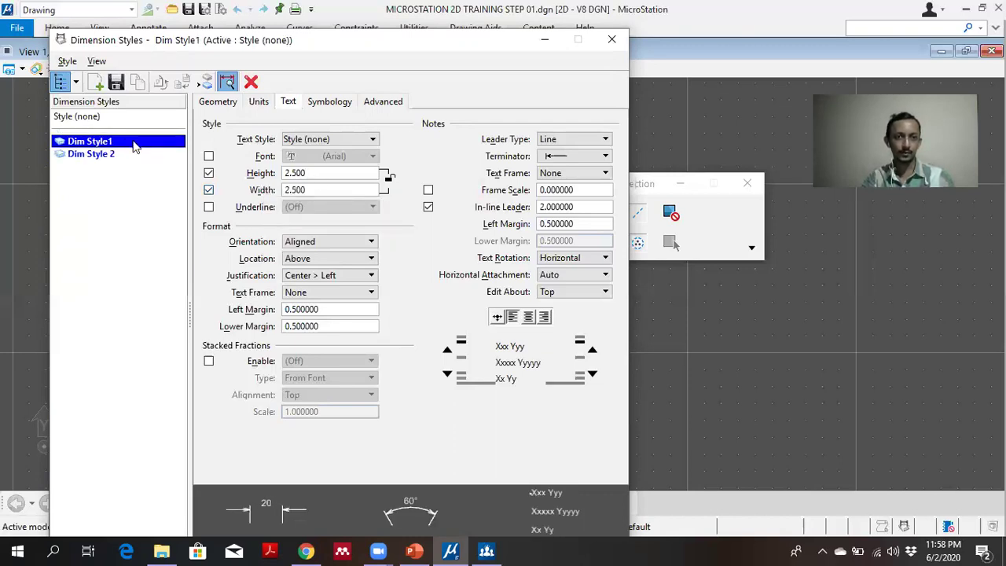
{"action": "left_click", "coordinate": [218, 102]}
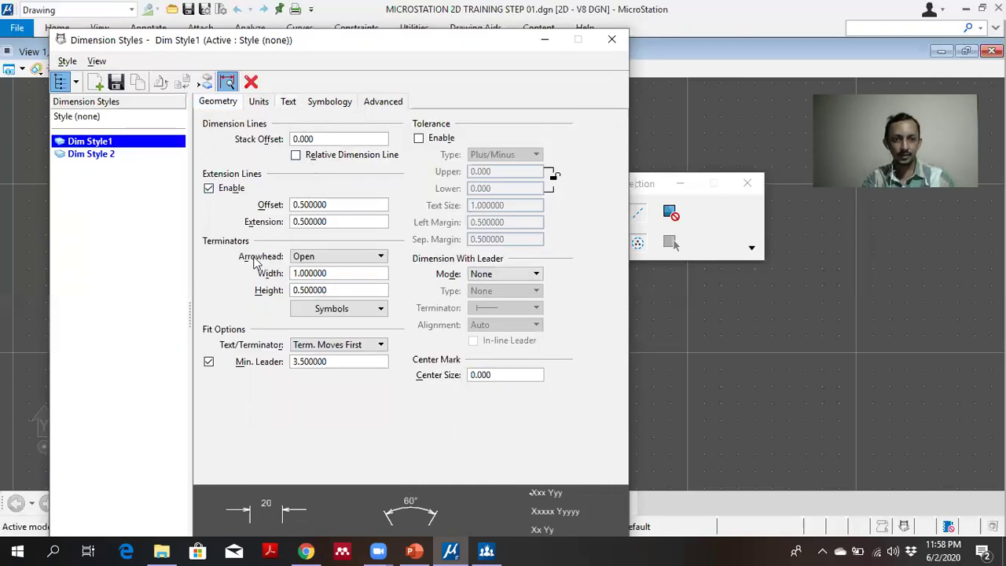
{"action": "left_click", "coordinate": [307, 258]}
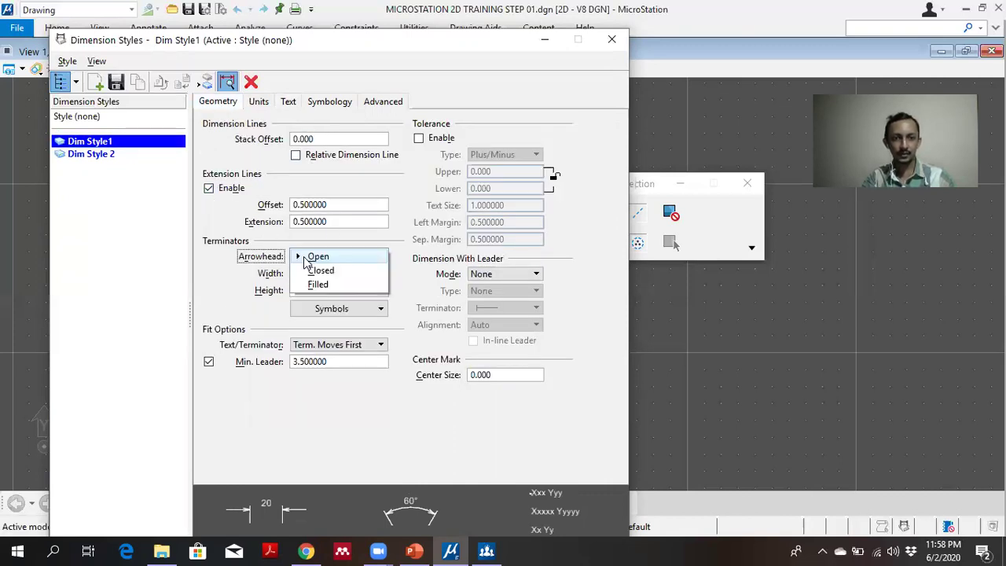
{"action": "left_click", "coordinate": [349, 284]}
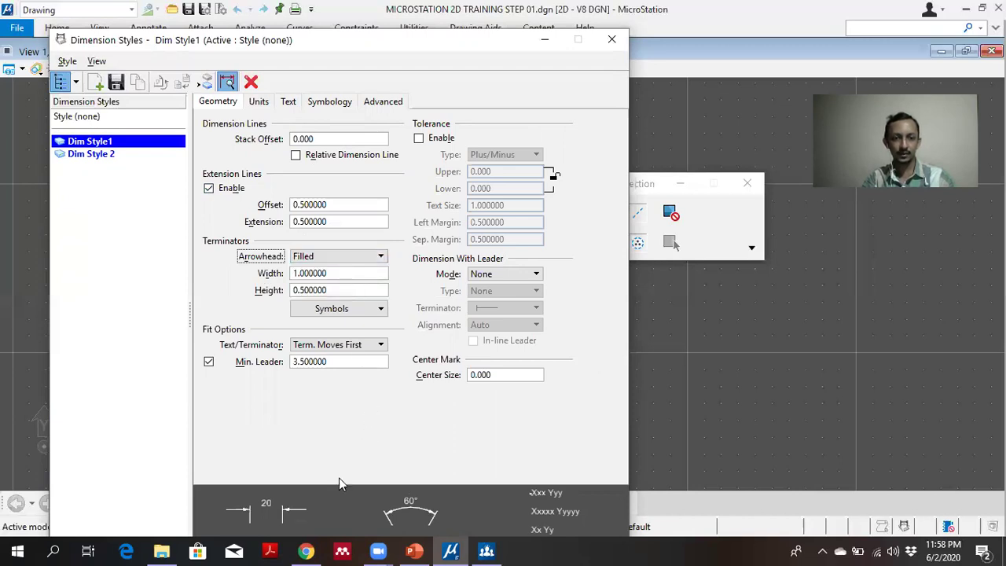
{"action": "key", "text": "Tab"}
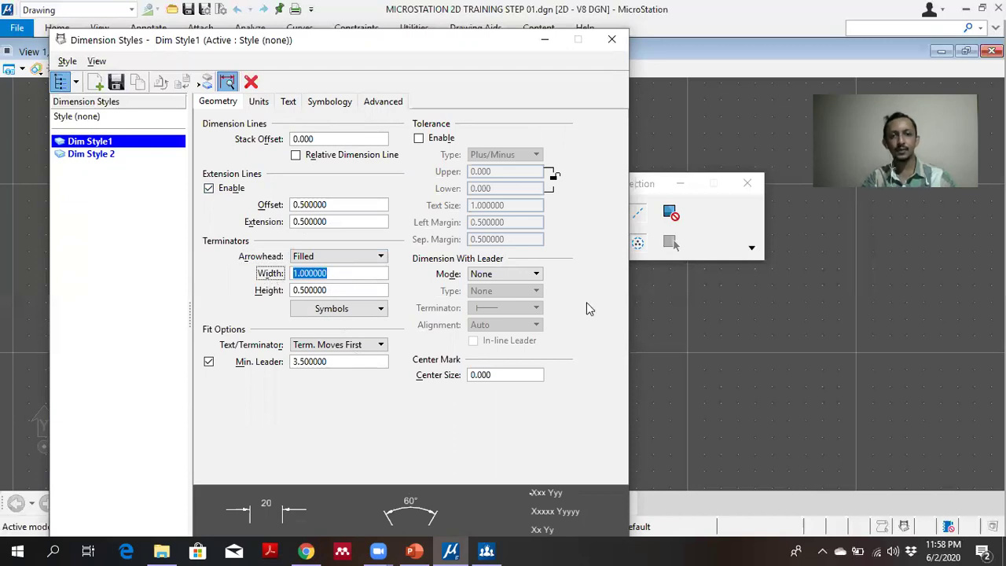
{"action": "type", "text": "1"}
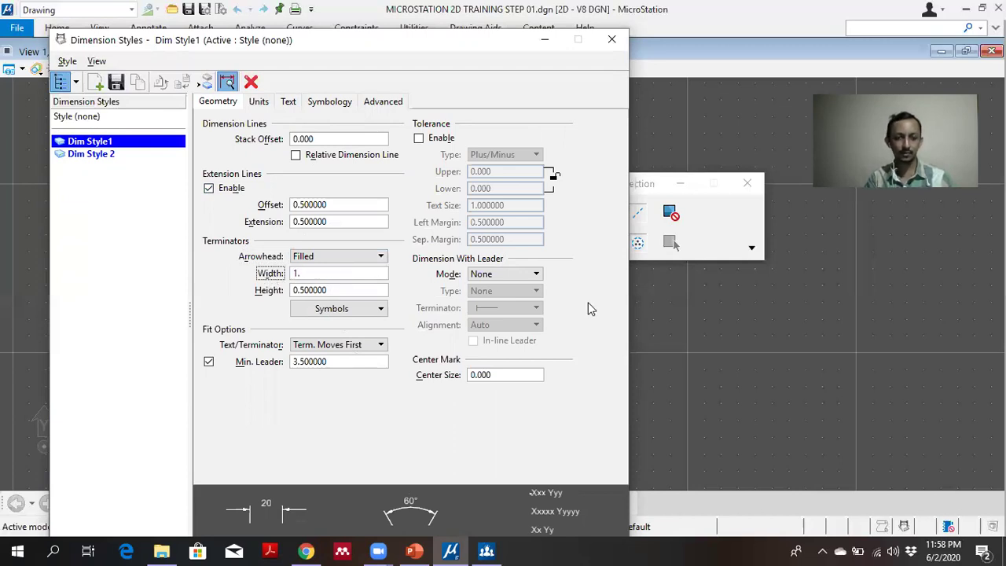
{"action": "type", "text": ".5"}
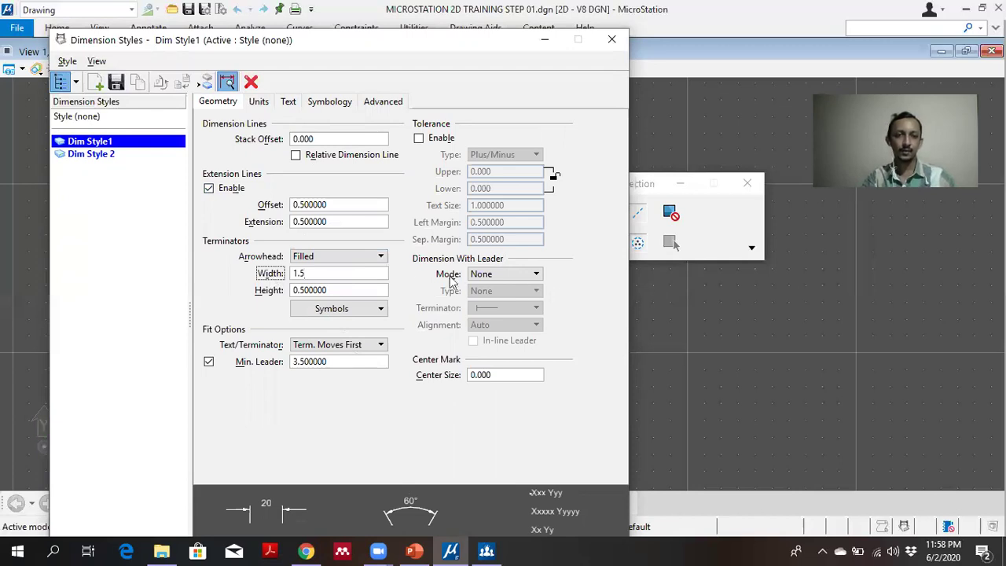
{"action": "left_click", "coordinate": [352, 290]}
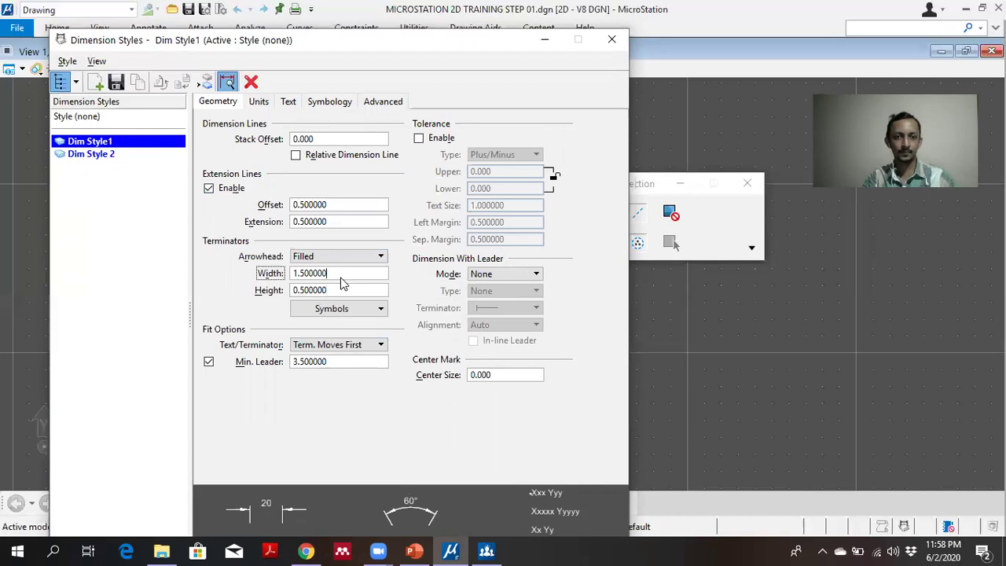
Step: Compare the terminator geometry of Dim Style1 and Dim Style 2, and review Dim Style1's text and advanced settings
{"action": "left_click", "coordinate": [83, 154]}
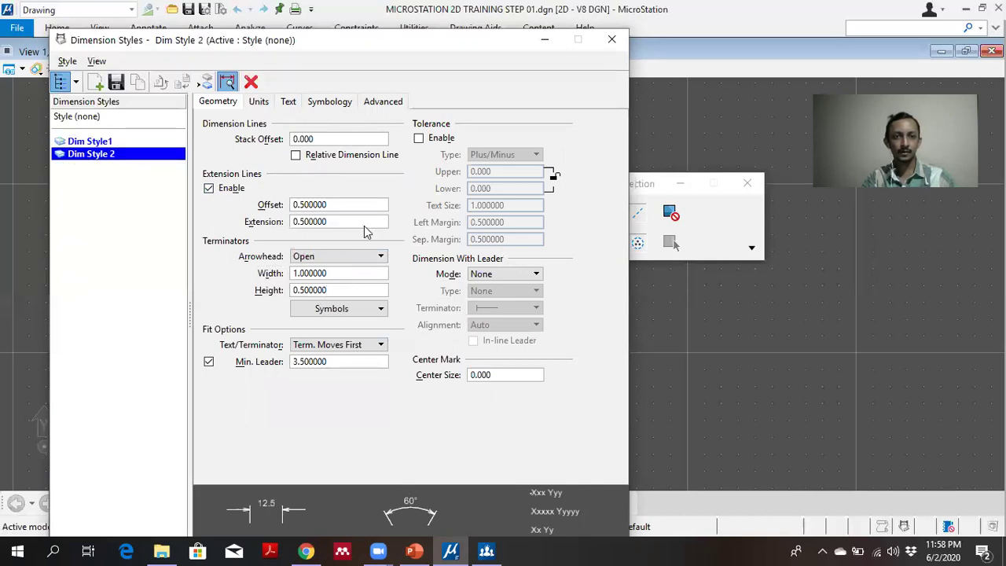
{"action": "left_click", "coordinate": [112, 141]}
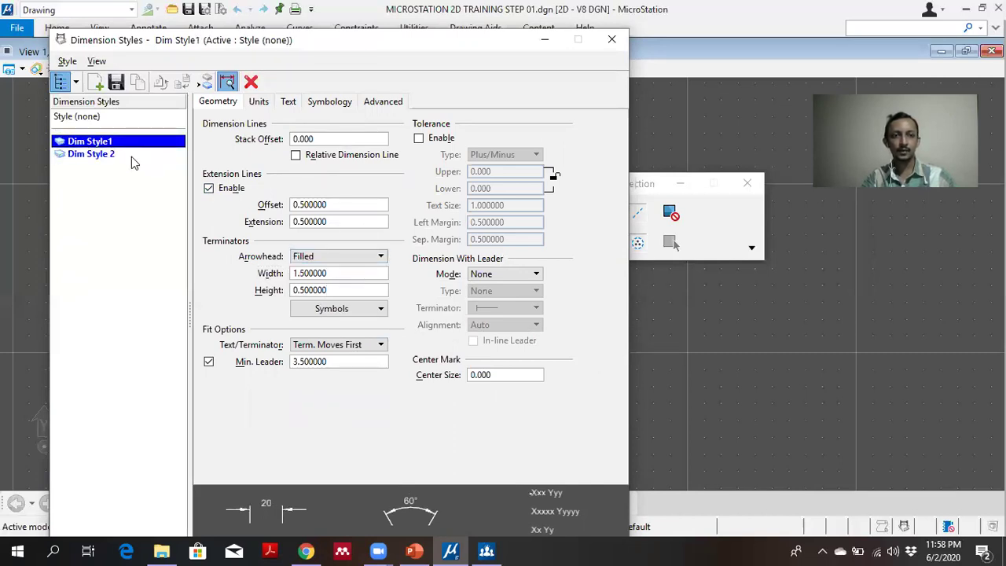
{"action": "left_click", "coordinate": [130, 154]}
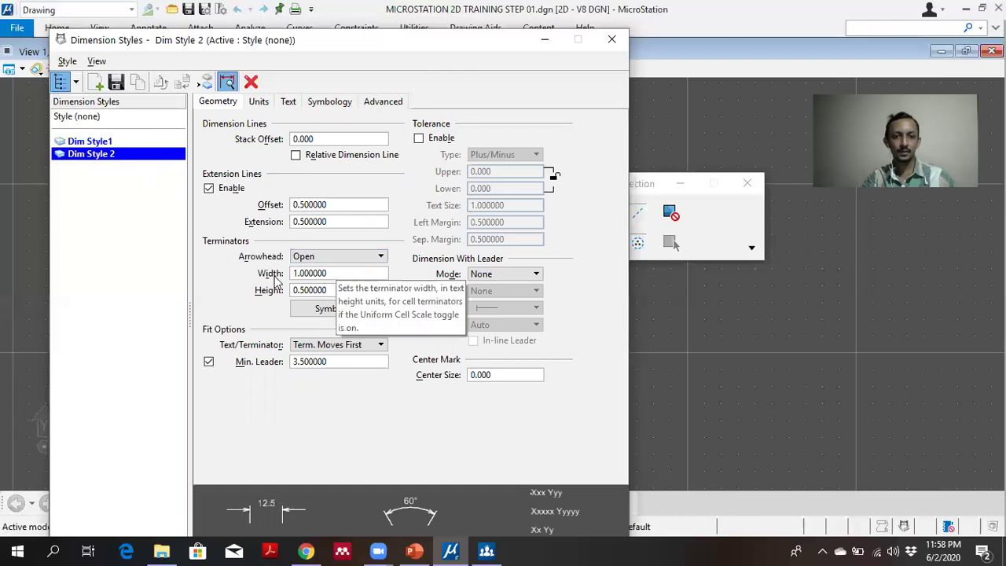
{"action": "left_click_drag", "start_coordinate": [334, 273], "coordinate": [287, 274]}
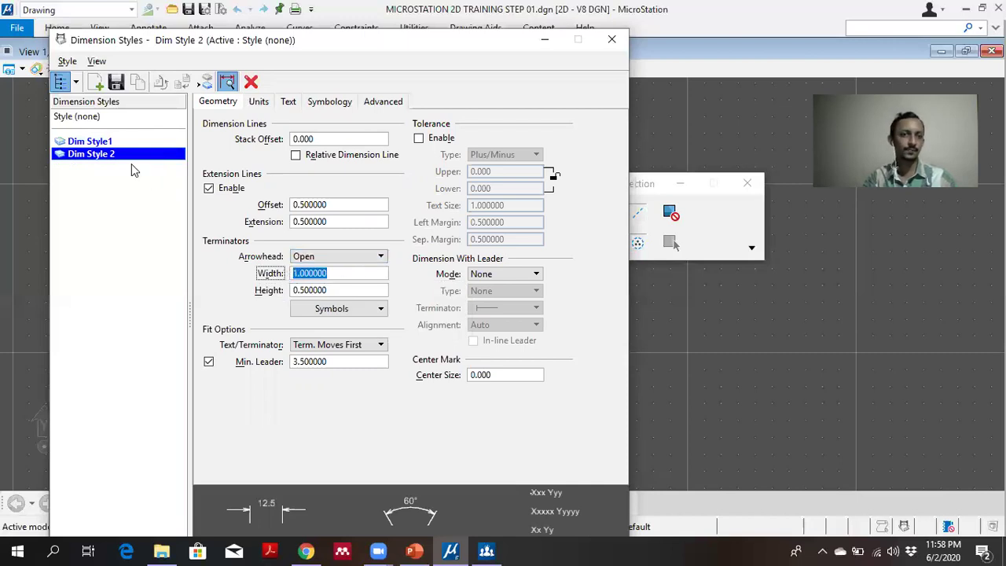
{"action": "left_click", "coordinate": [108, 142]}
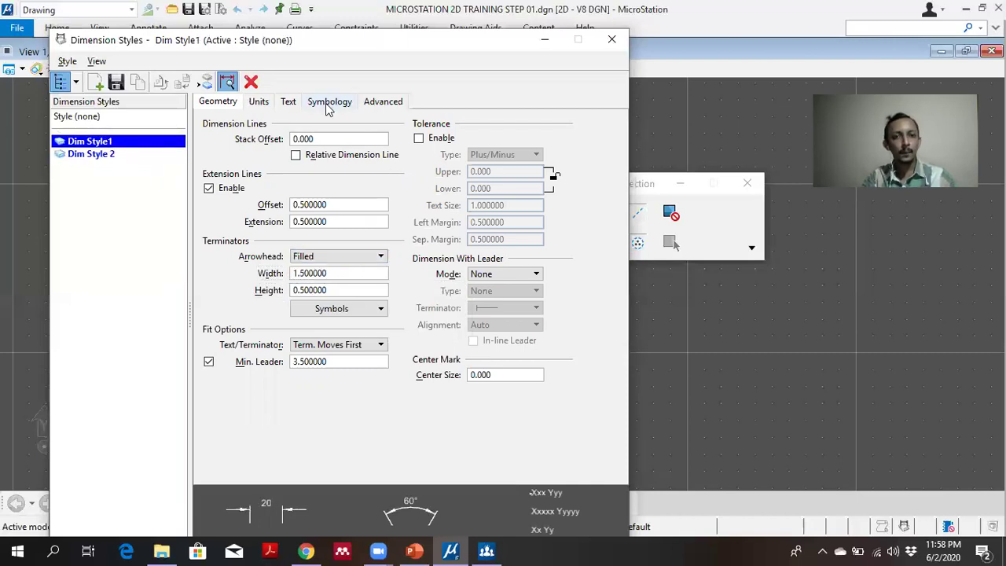
{"action": "left_click", "coordinate": [288, 102]}
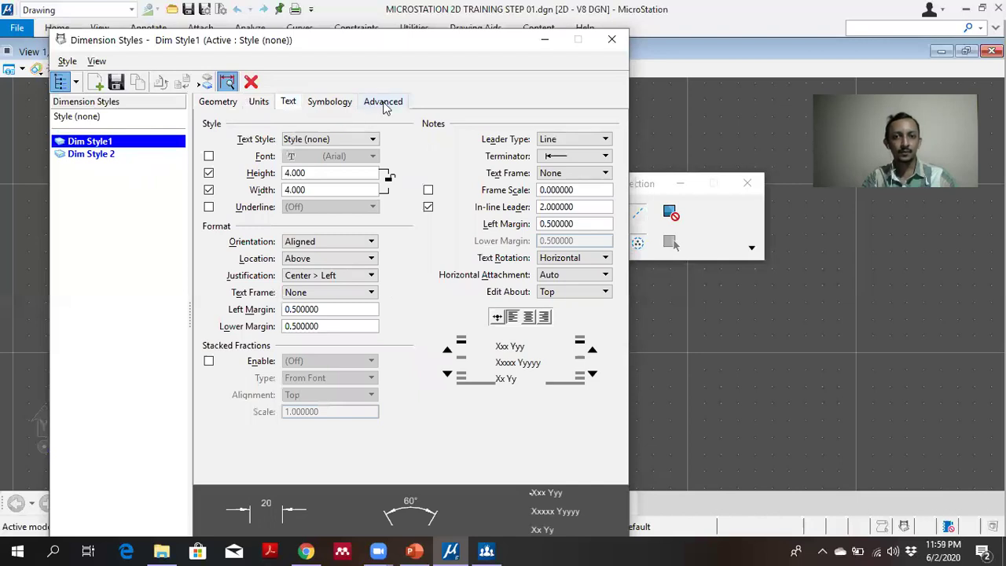
{"action": "left_click", "coordinate": [382, 101]}
Step: Save the changes to both Dim Style1 and Dim Style 2
{"action": "left_click", "coordinate": [220, 101]}
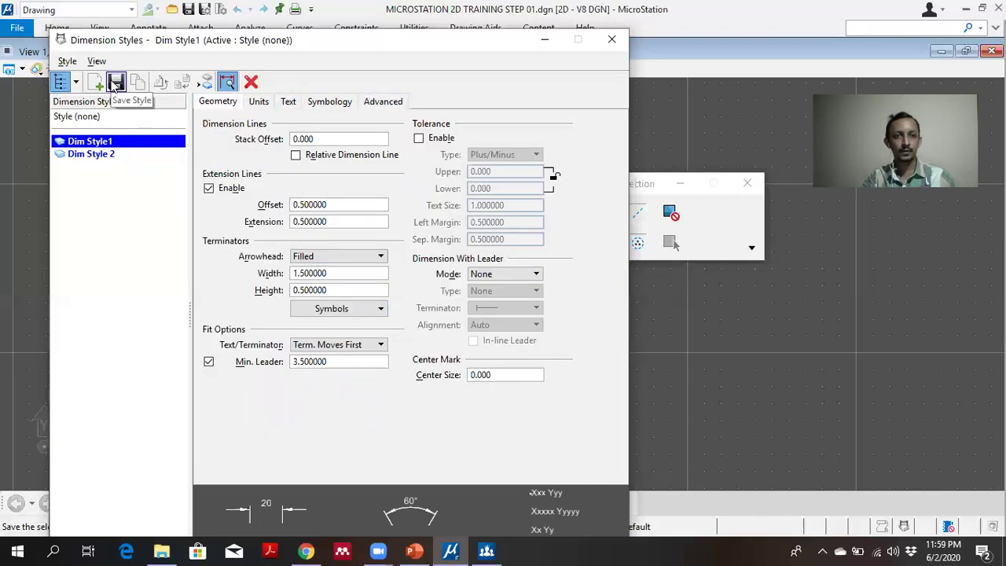
{"action": "left_click", "coordinate": [110, 154]}
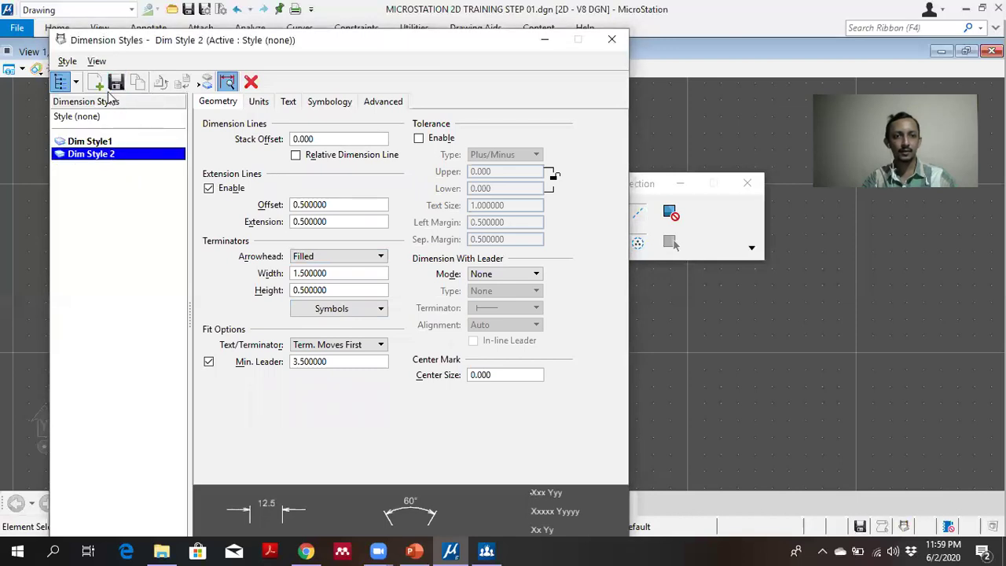
{"action": "left_click", "coordinate": [114, 85]}
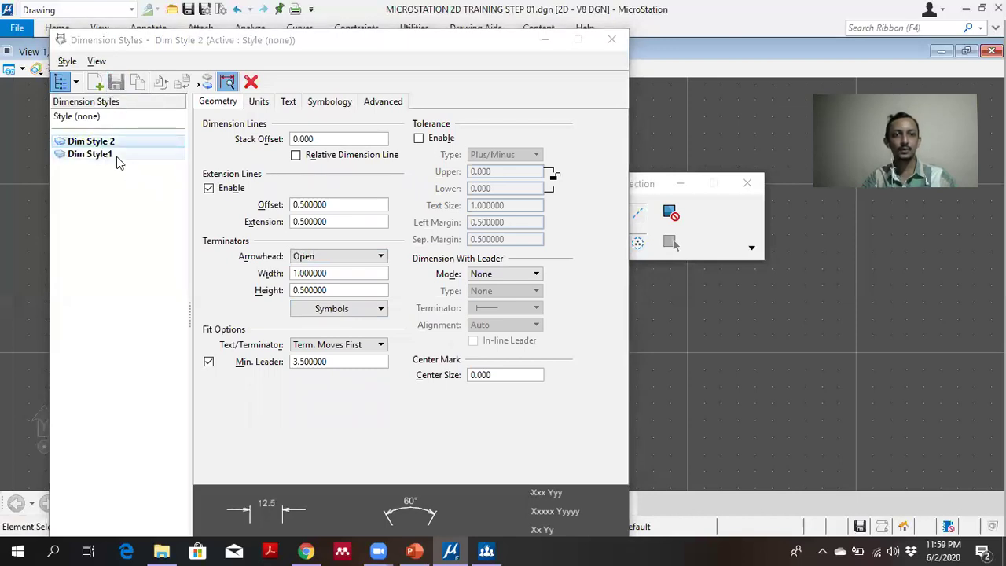
Step: Check the saved terminator settings of both dimension styles and close the Dimension Styles dialog
{"action": "left_click", "coordinate": [117, 156]}
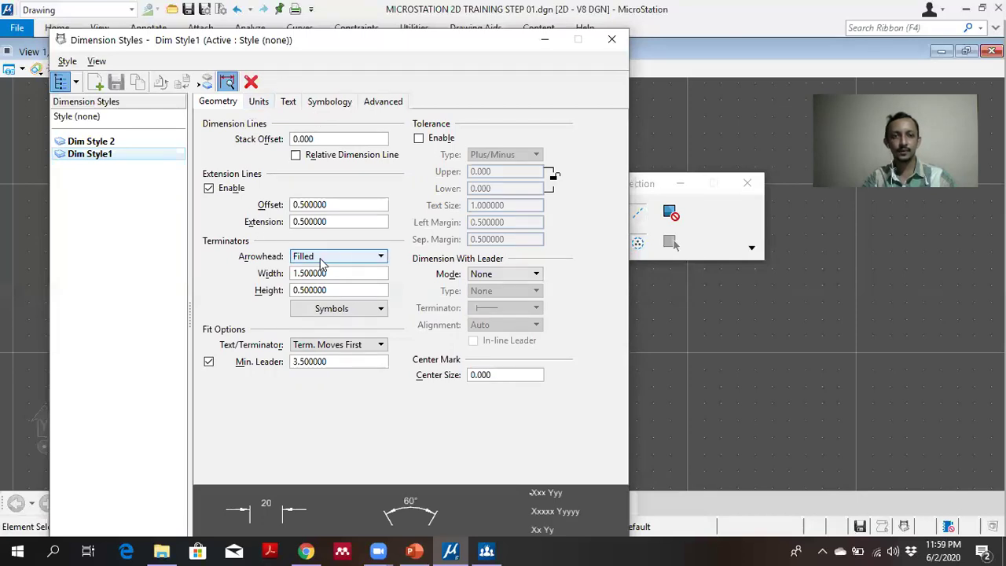
{"action": "left_click", "coordinate": [118, 142]}
{"action": "left_click", "coordinate": [122, 155]}
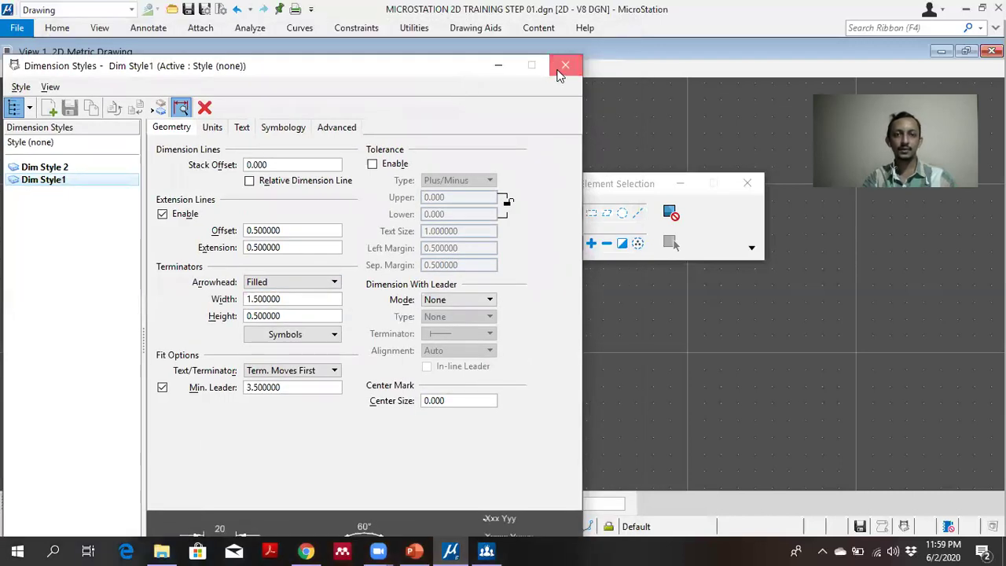
{"action": "left_click", "coordinate": [566, 69]}
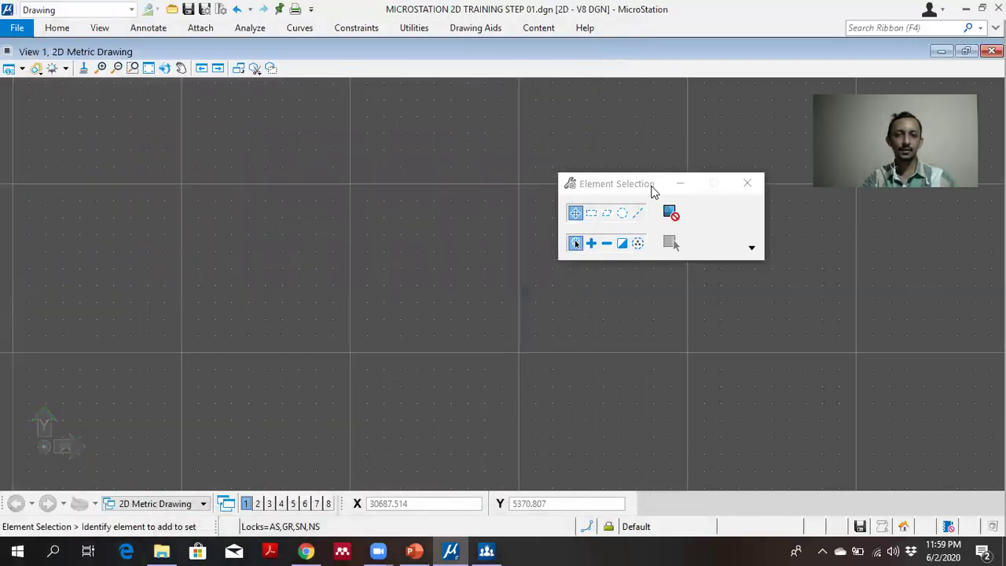
{"action": "left_click_drag", "start_coordinate": [651, 189], "coordinate": [799, 296]}
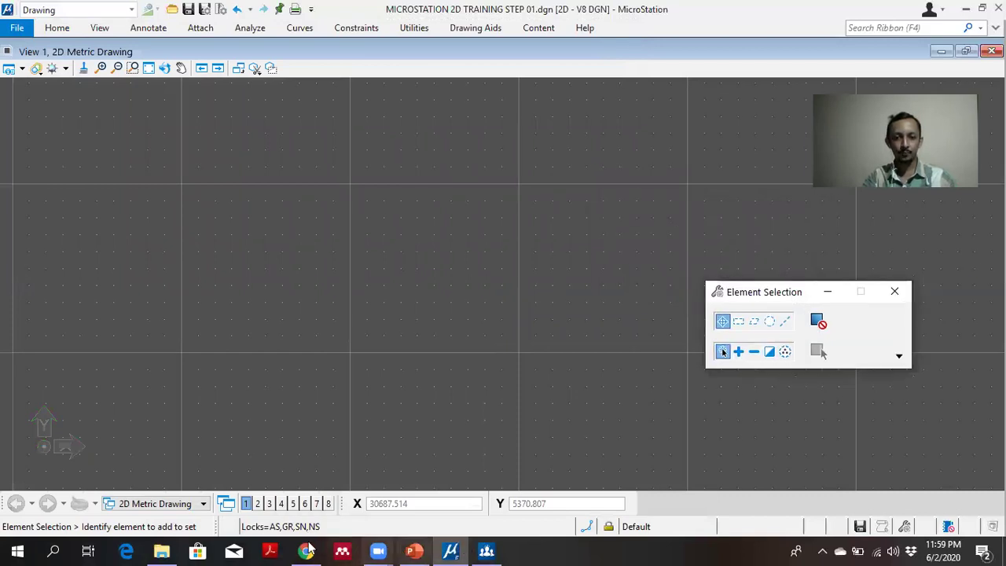
Step: Switch to the PowerPoint training slides and colour the "Define different levels" list item red
{"action": "mouse_move", "coordinate": [450, 550]}
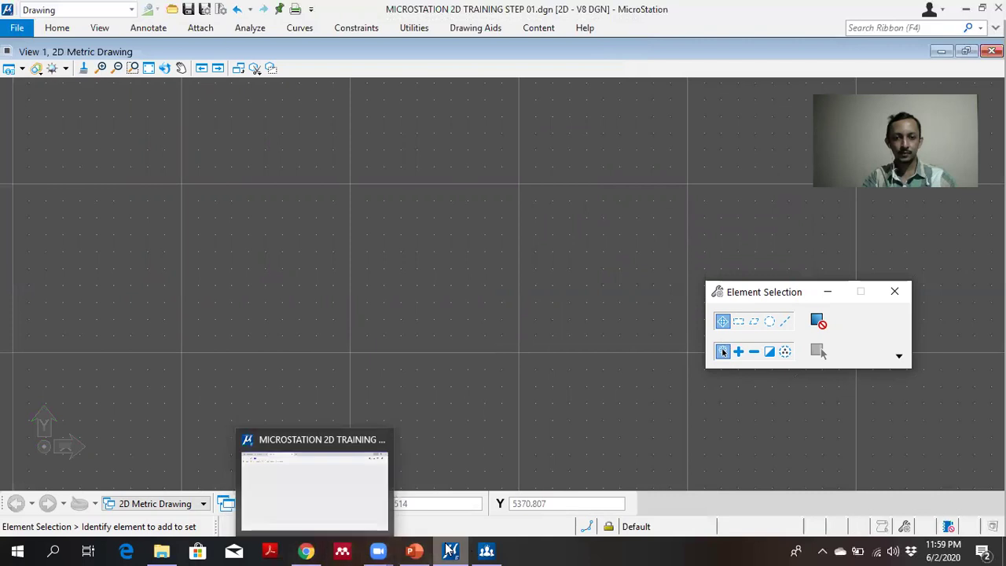
{"action": "left_click", "coordinate": [414, 550]}
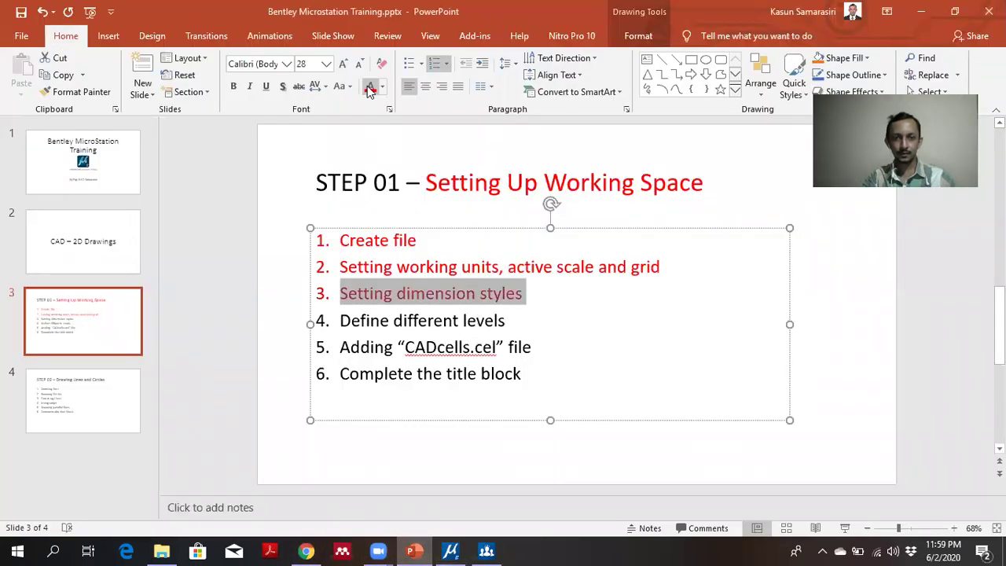
{"action": "left_click", "coordinate": [517, 318]}
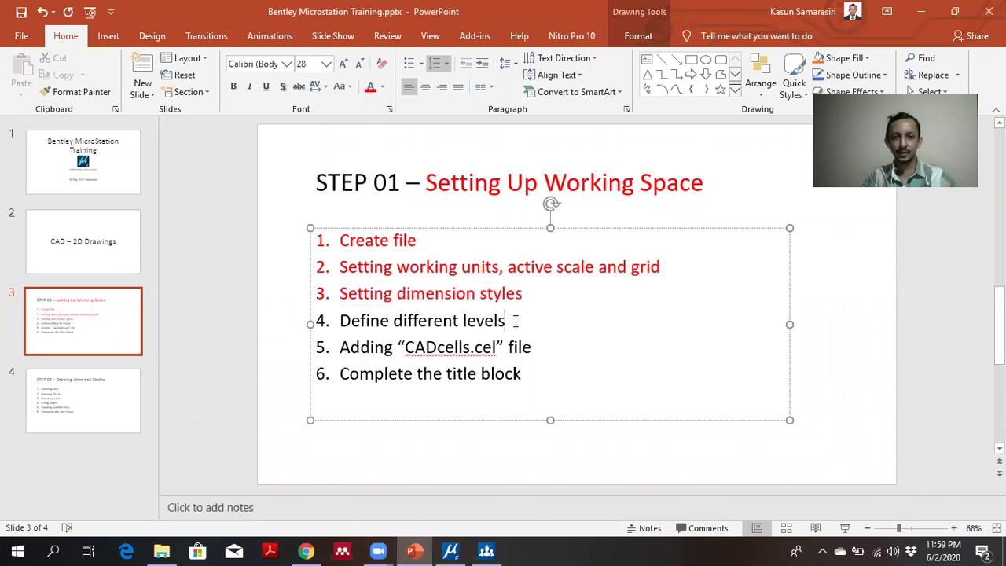
{"action": "left_click_drag", "start_coordinate": [515, 320], "coordinate": [353, 320]}
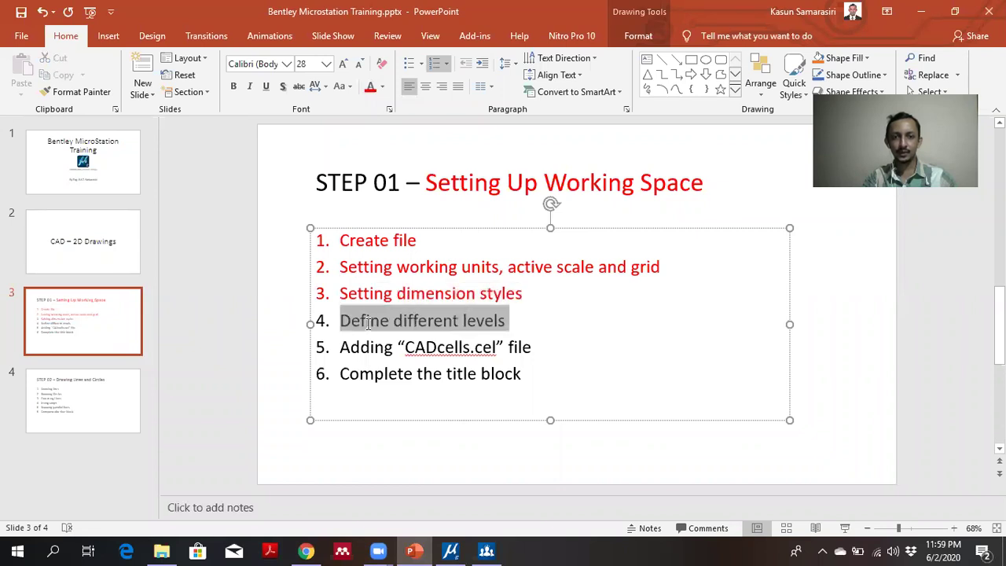
{"action": "left_click", "coordinate": [366, 93]}
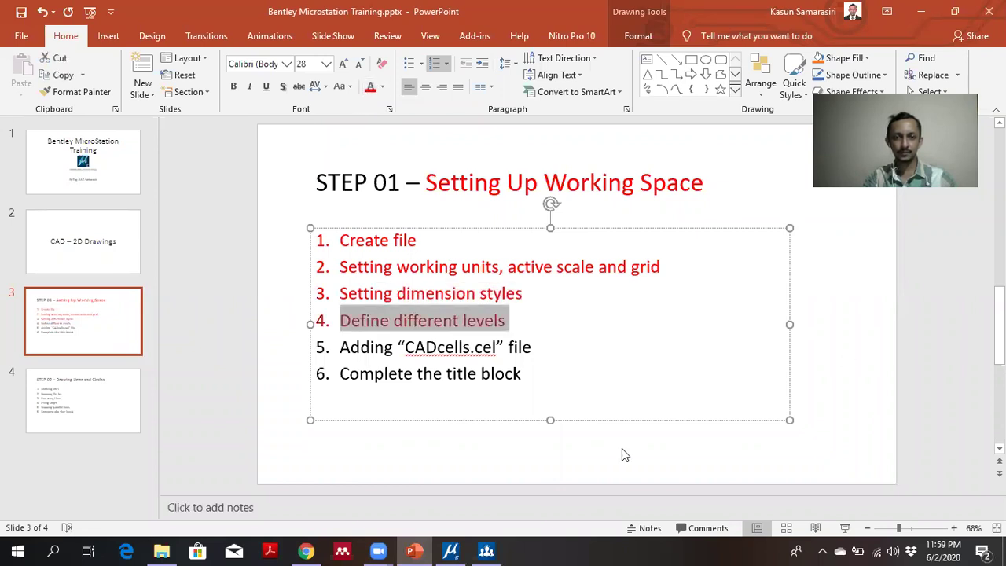
Step: Switch to MicroStation, search the ribbon for "level" and open the Level Manager
{"action": "left_click", "coordinate": [456, 550]}
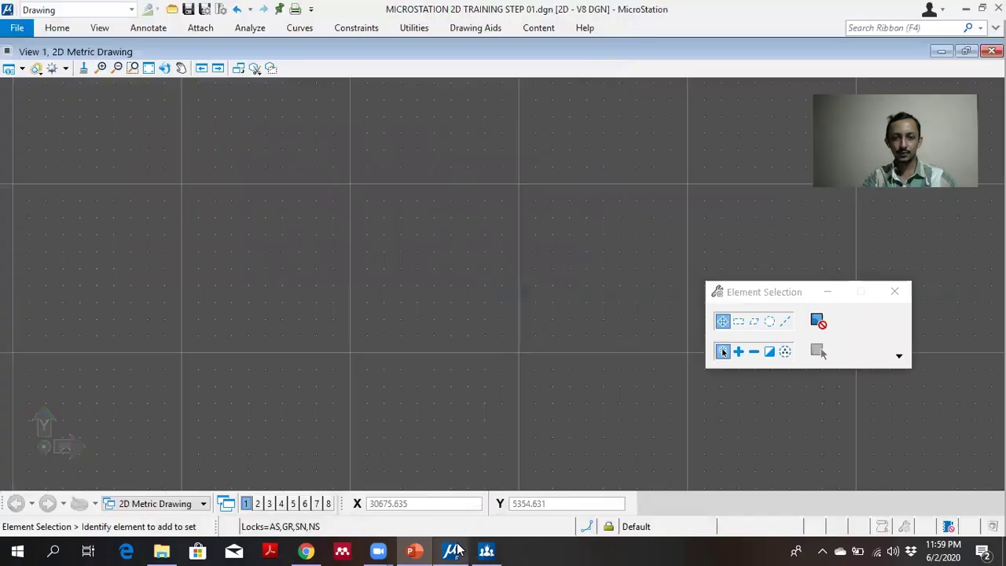
{"action": "left_click", "coordinate": [55, 31]}
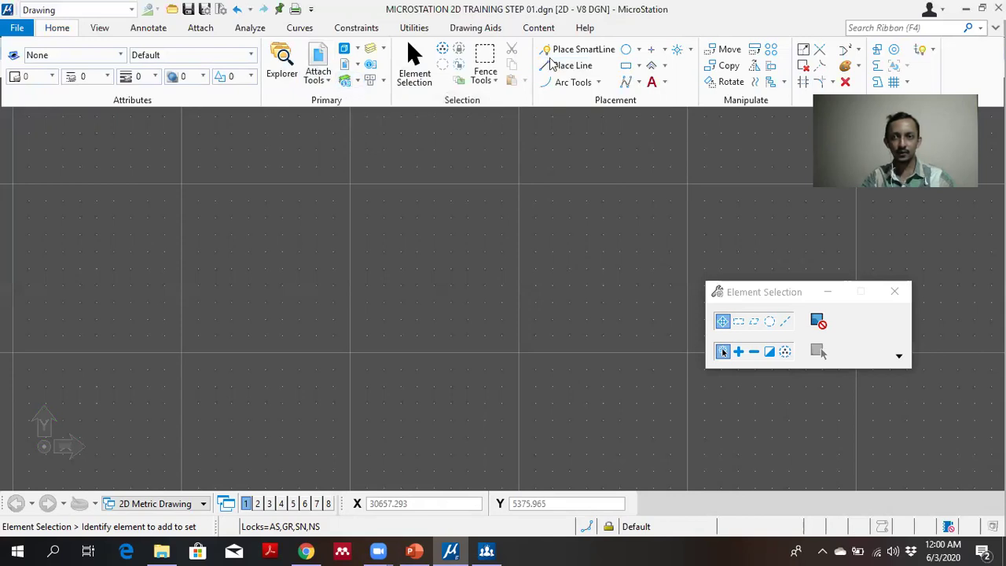
{"action": "key", "text": "ctrl+F1"}
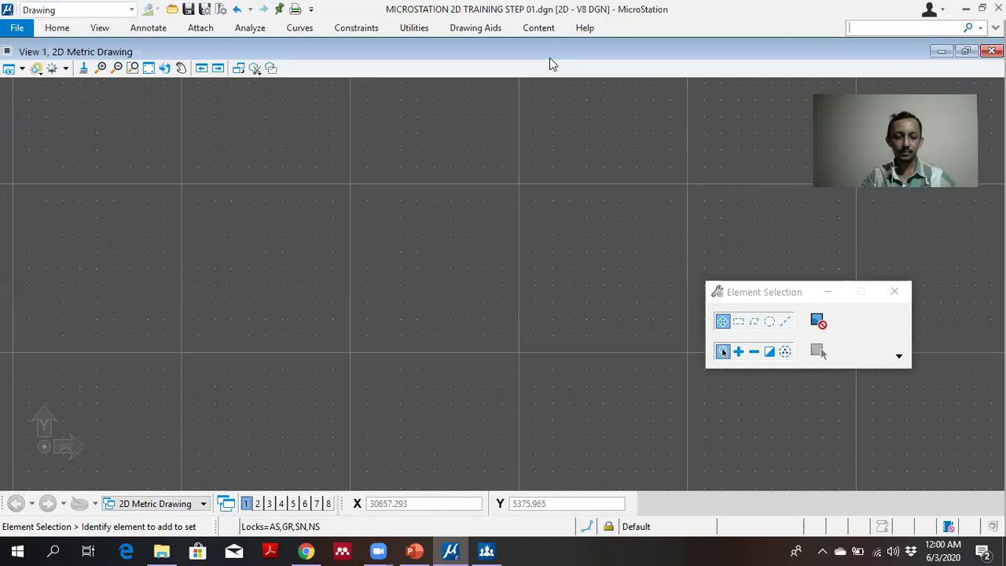
{"action": "type", "text": "level"}
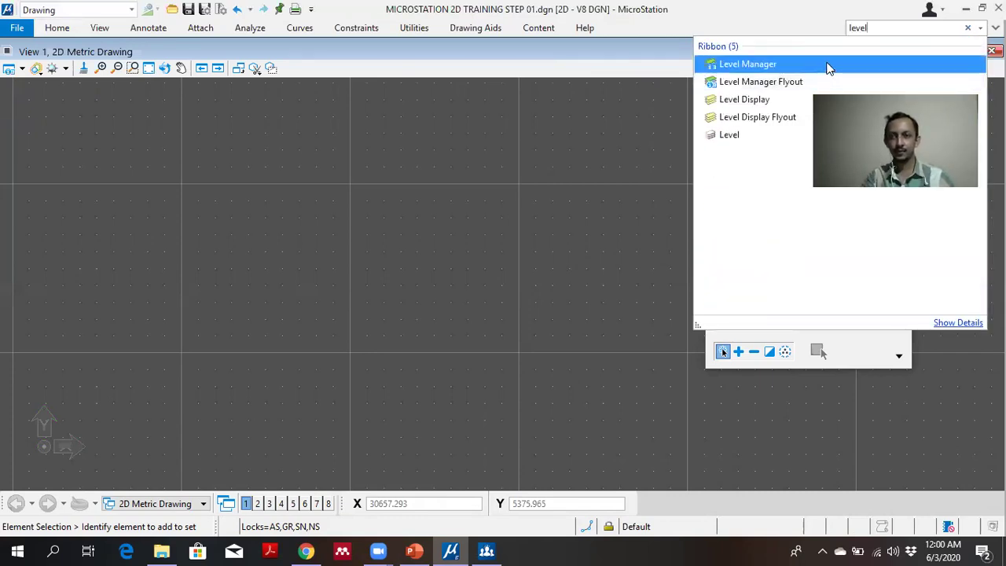
{"action": "left_click", "coordinate": [828, 69]}
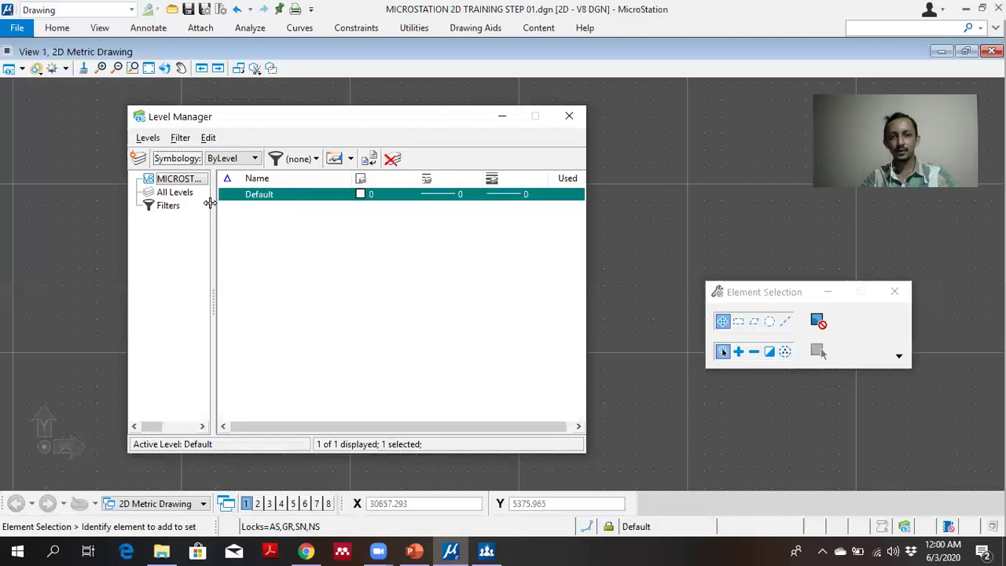
Step: Create a new level named "Hidden Lines"
{"action": "left_click", "coordinate": [138, 159]}
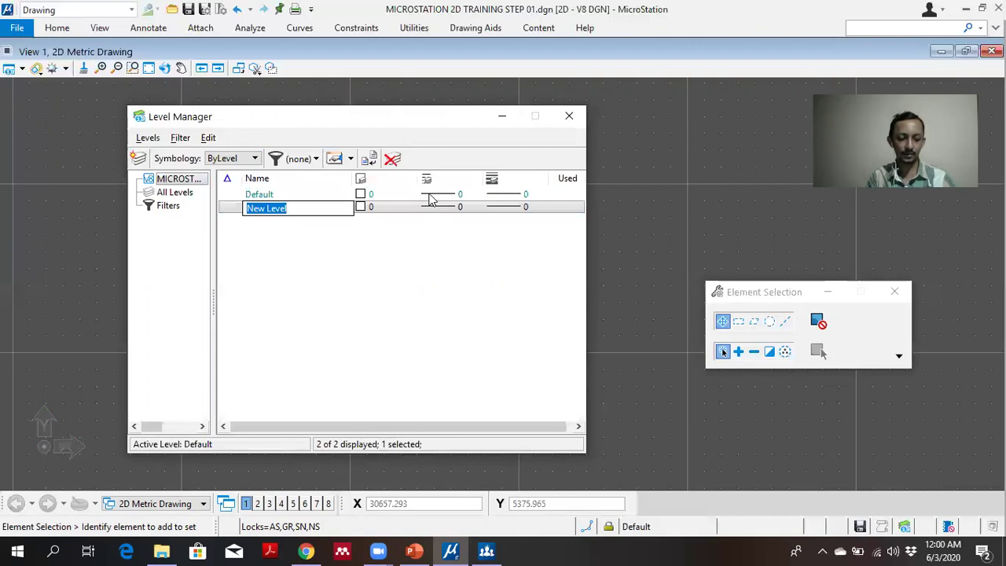
{"action": "type", "text": "Hidden Lines"}
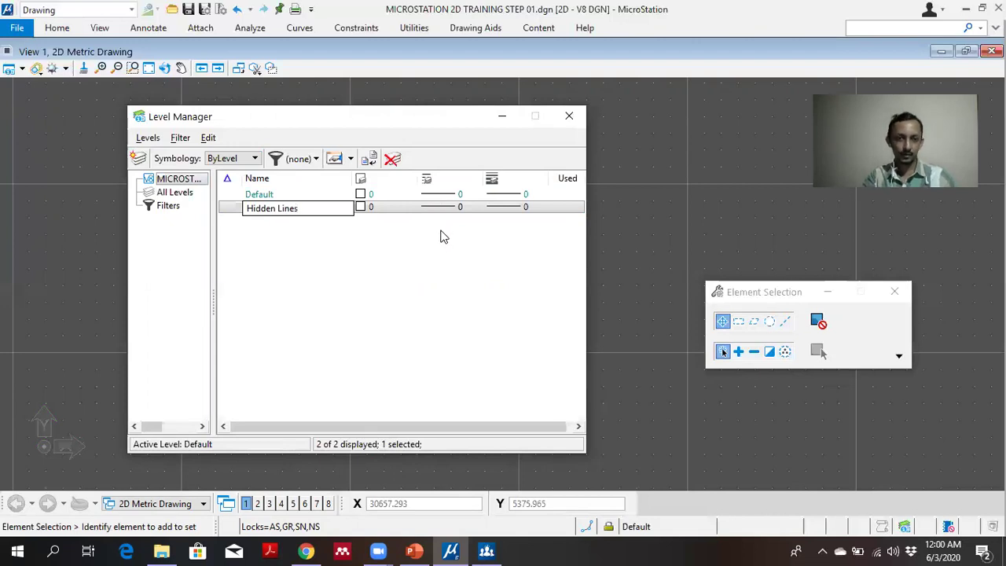
{"action": "left_click", "coordinate": [445, 205]}
{"action": "left_click", "coordinate": [403, 225]}
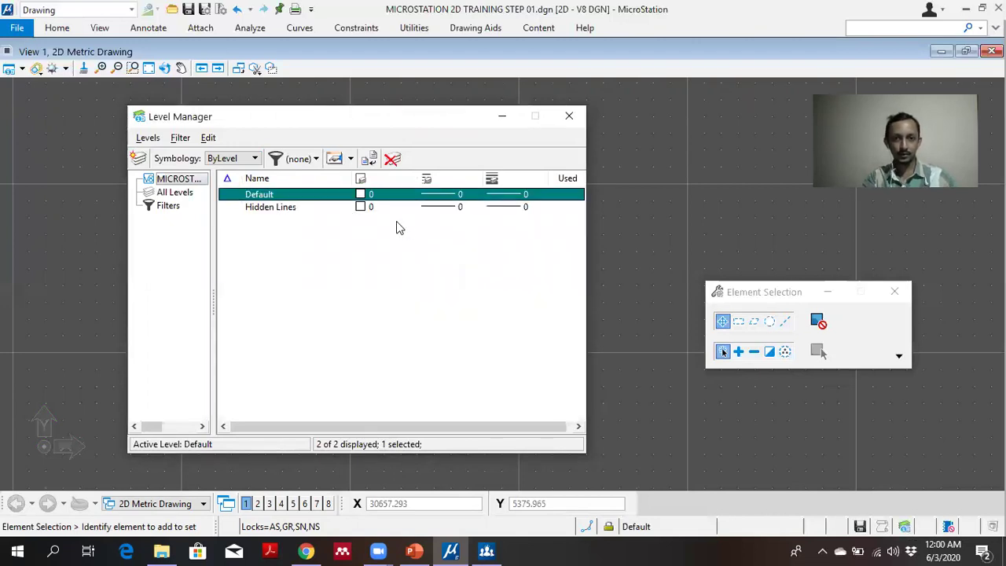
Step: Set the Hidden Lines level to colour 0, line style 2 and line weight 0
{"action": "left_click", "coordinate": [369, 207]}
{"action": "left_click", "coordinate": [369, 208]}
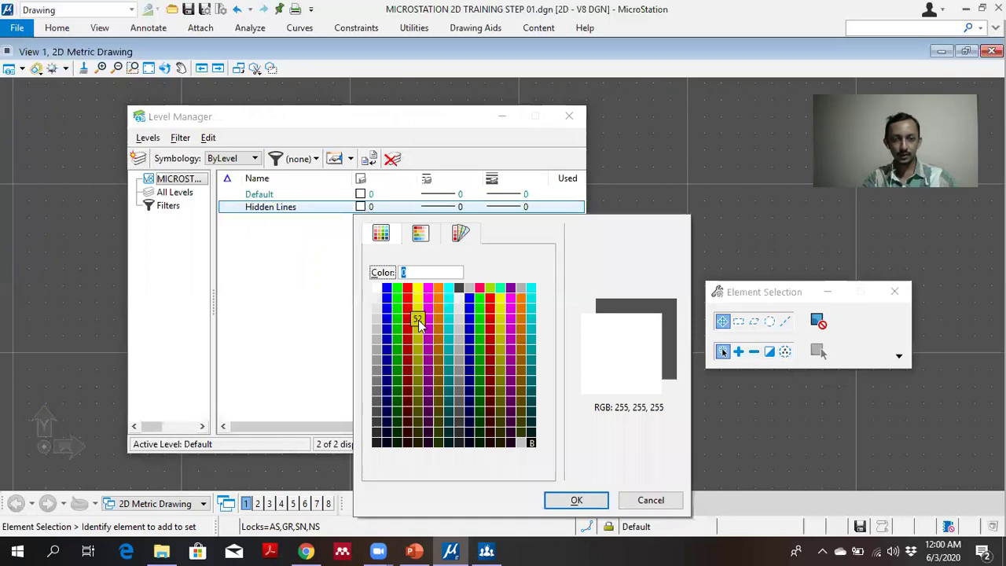
{"action": "double_click", "coordinate": [376, 290]}
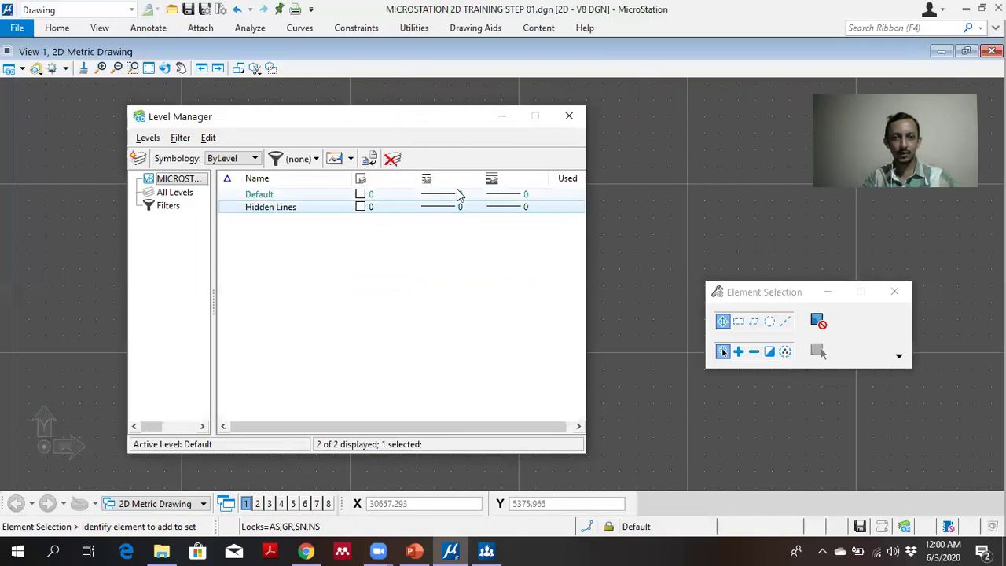
{"action": "left_click", "coordinate": [444, 207]}
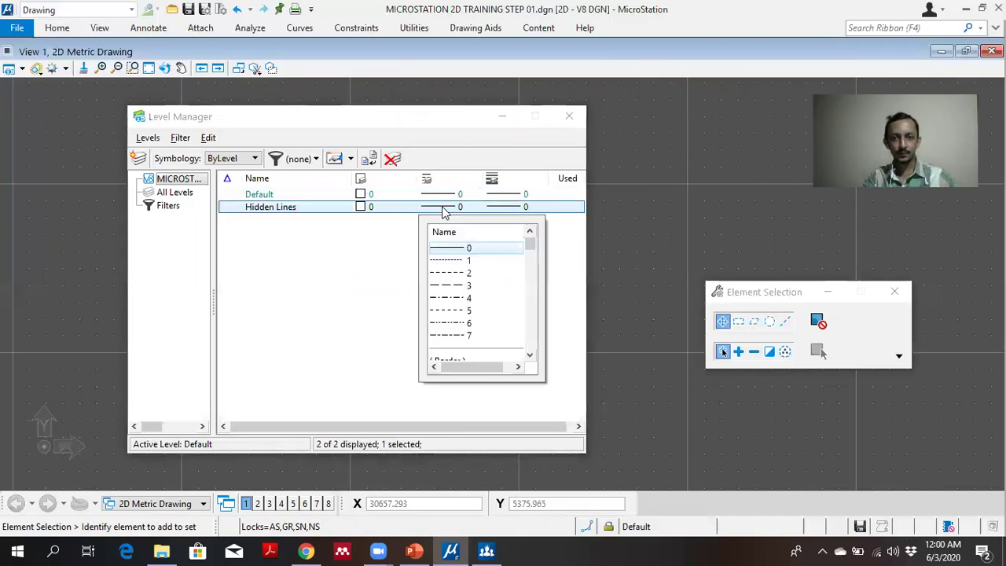
{"action": "left_click", "coordinate": [469, 274]}
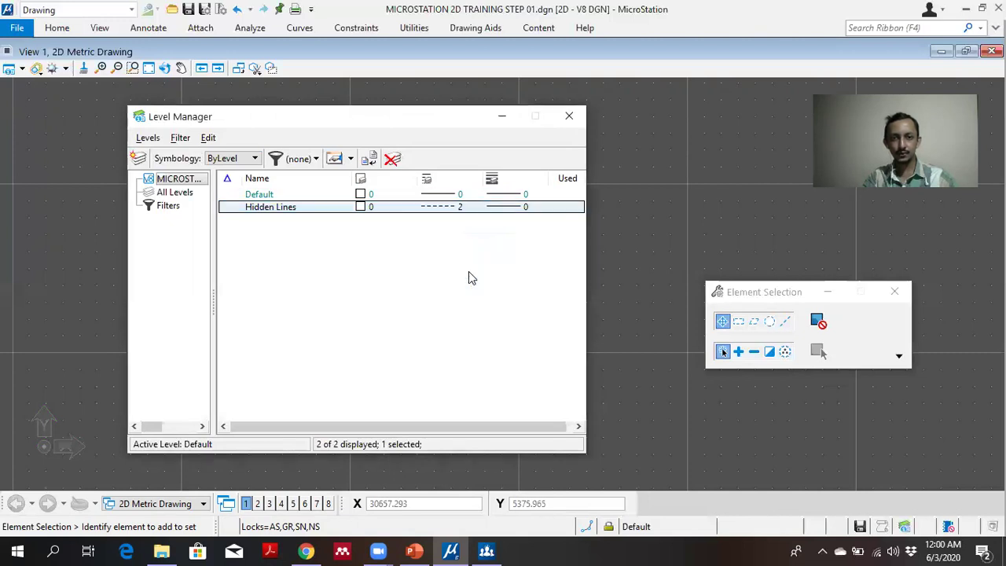
{"action": "left_click", "coordinate": [516, 208]}
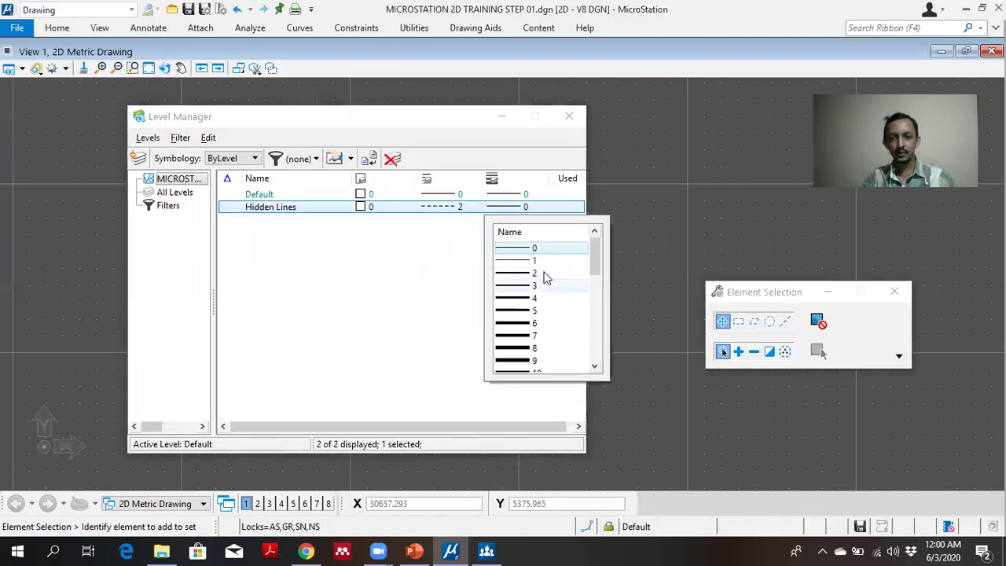
{"action": "left_click", "coordinate": [532, 249]}
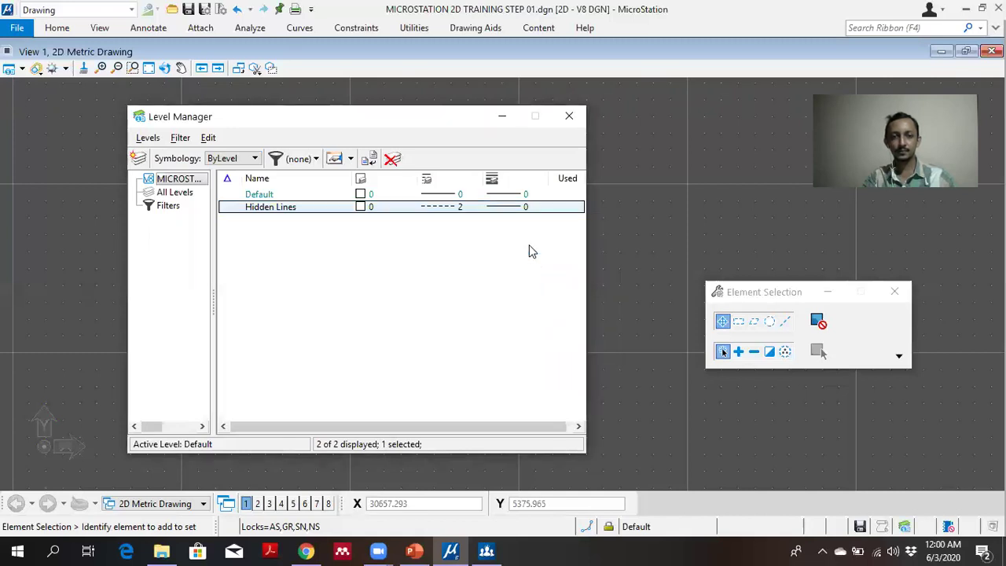
Step: Create a level named "Visible Lines" with line weight 2 and line style 0
{"action": "left_click", "coordinate": [139, 161]}
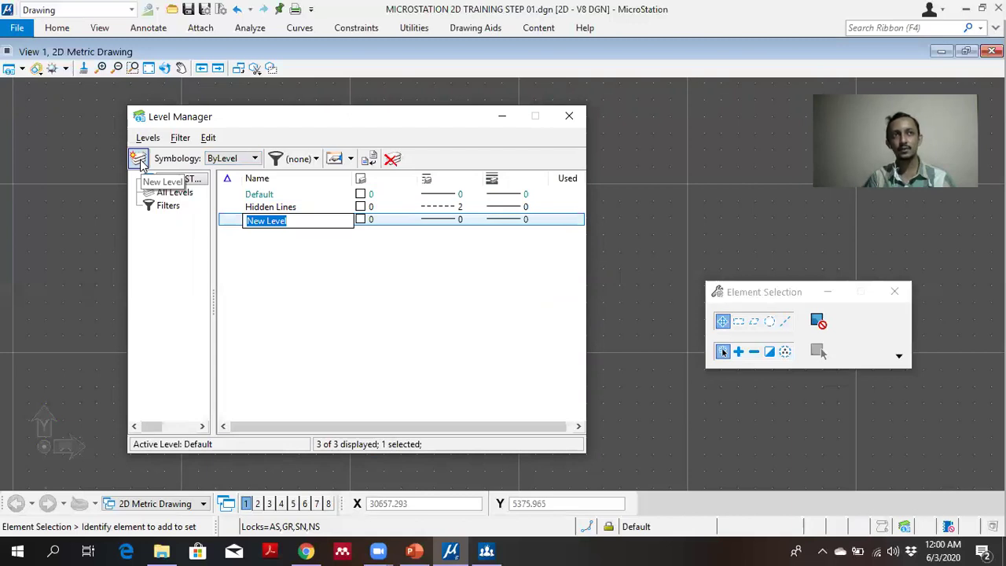
{"action": "type", "text": "Visible"}
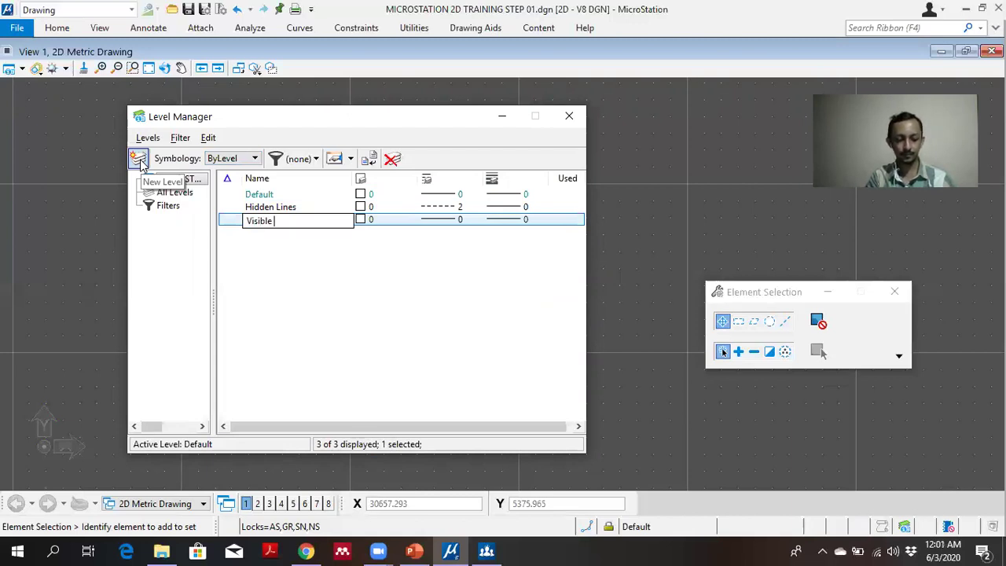
{"action": "type", "text": " Lines"}
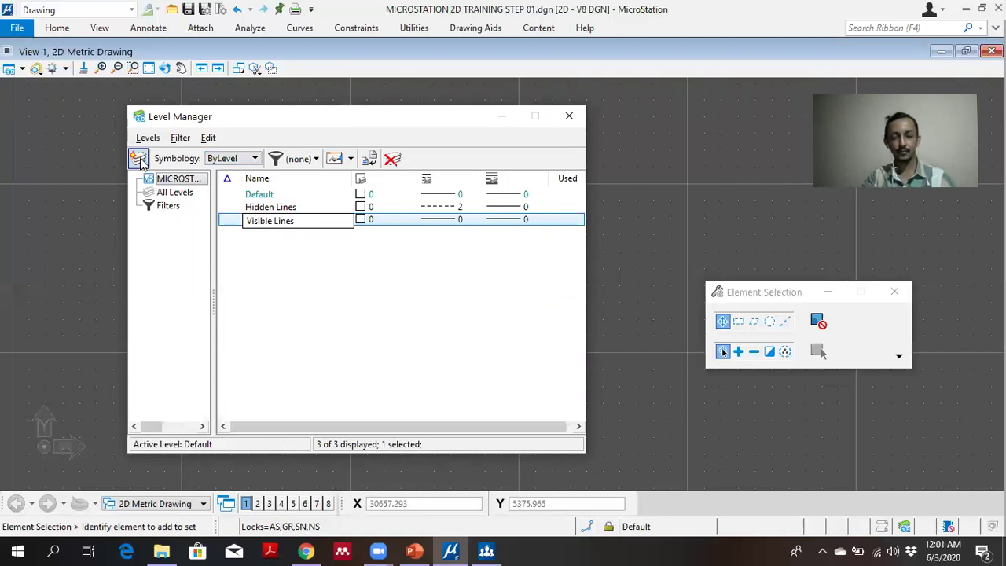
{"action": "key", "text": "Return"}
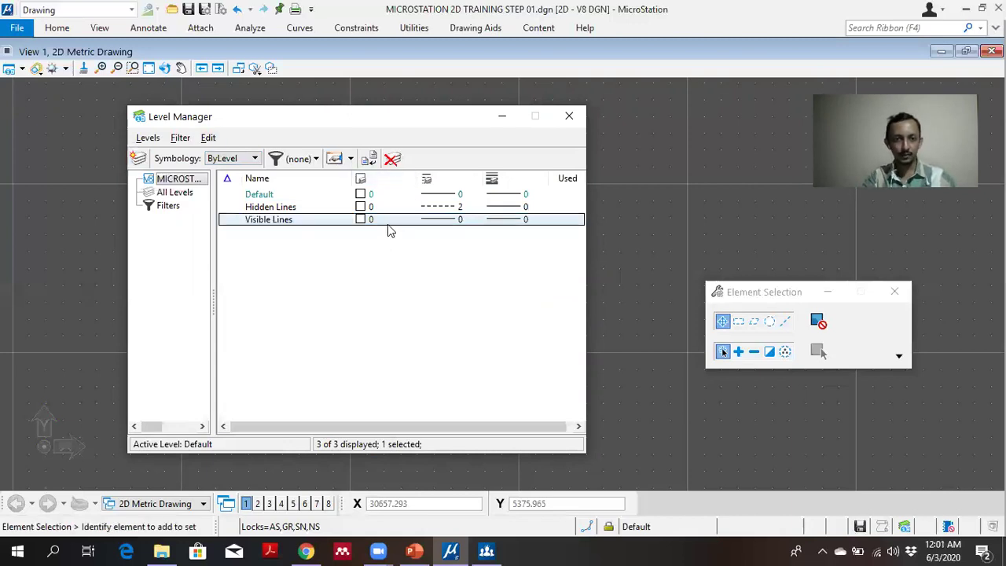
{"action": "left_click", "coordinate": [498, 221]}
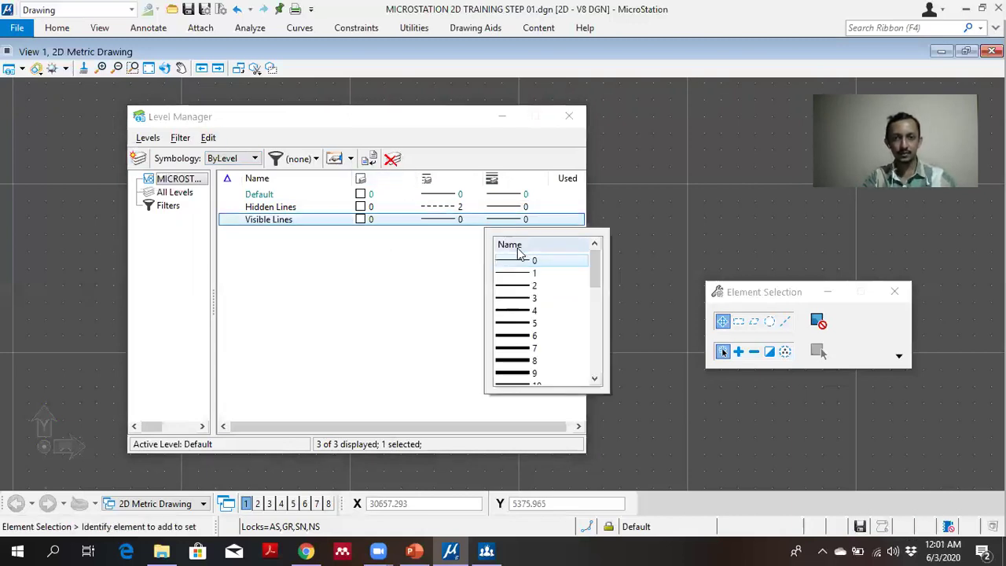
{"action": "left_click", "coordinate": [534, 286]}
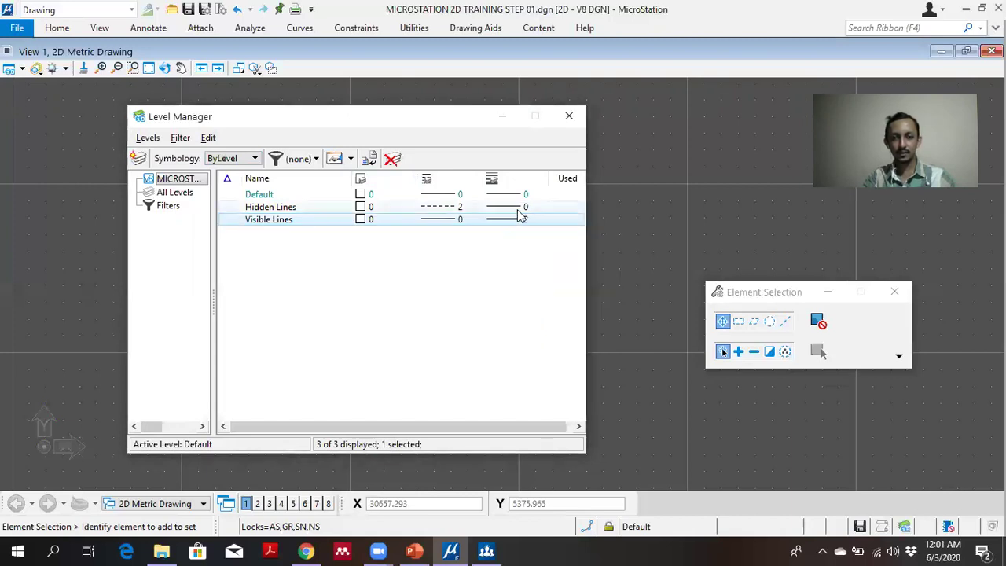
{"action": "left_click", "coordinate": [447, 224]}
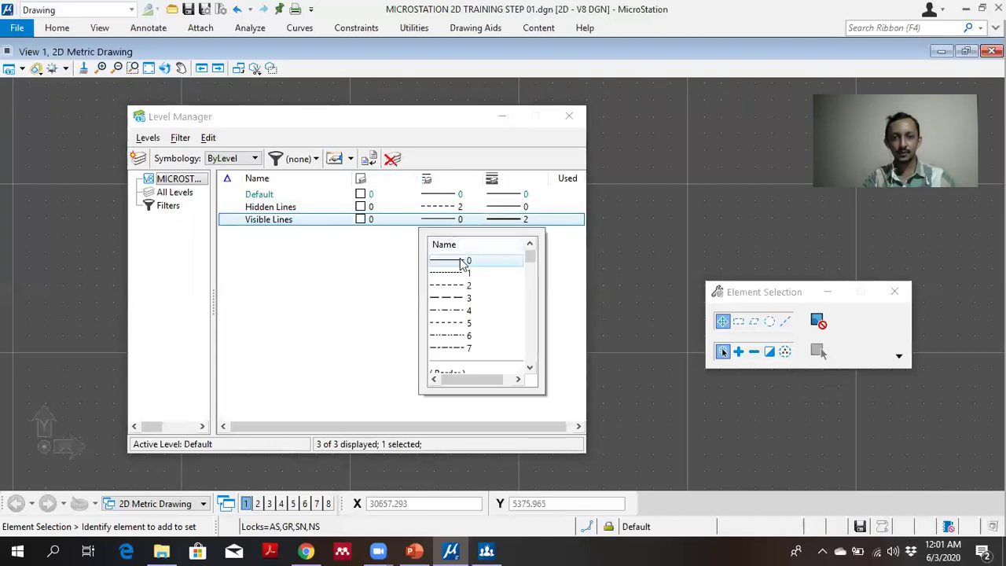
{"action": "left_click", "coordinate": [464, 261]}
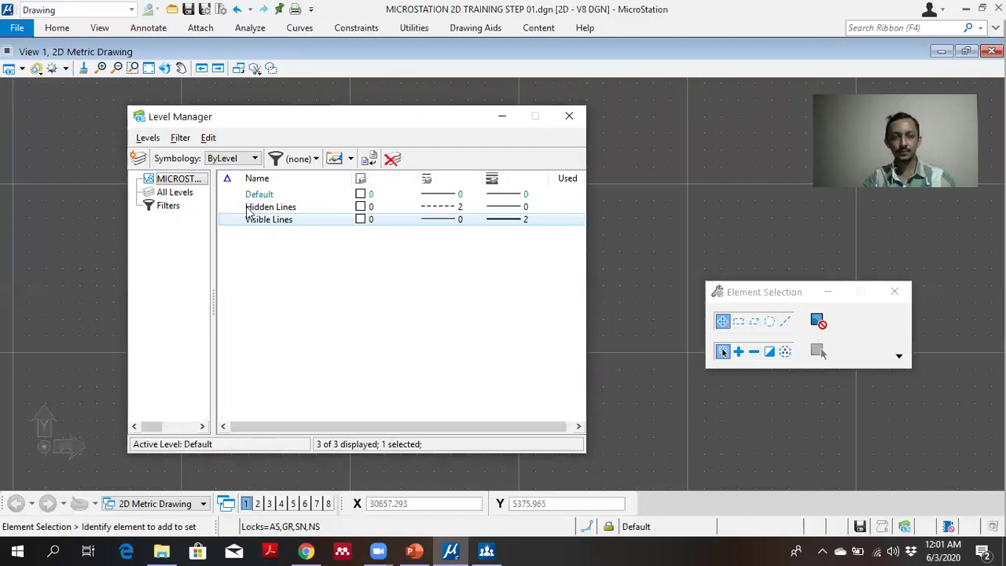
Step: Create a level named "Center Lines" with dash-dot line style 4, keeping its default line weight
{"action": "left_click", "coordinate": [138, 158]}
{"action": "type", "text": "Center"}
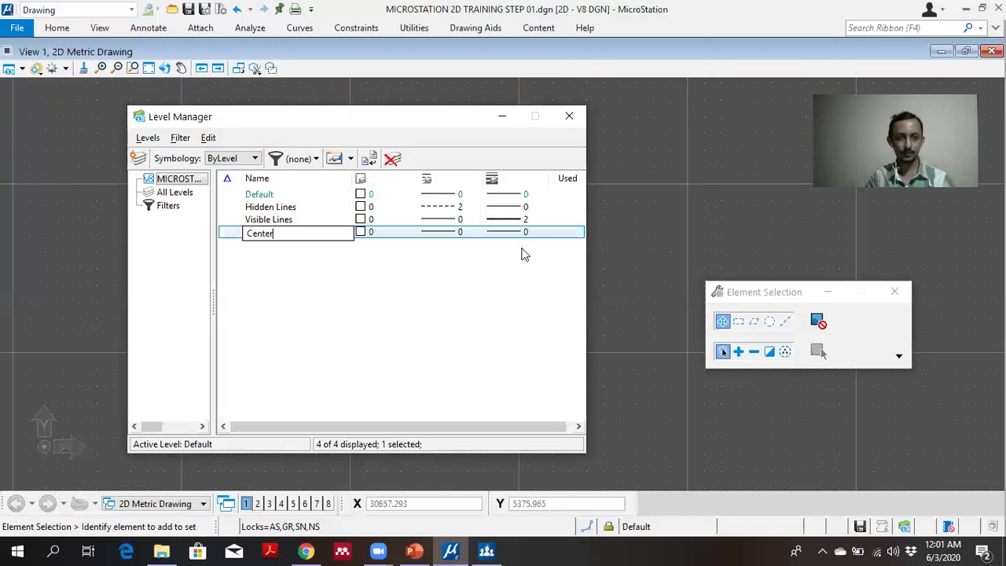
{"action": "type", "text": " Lines"}
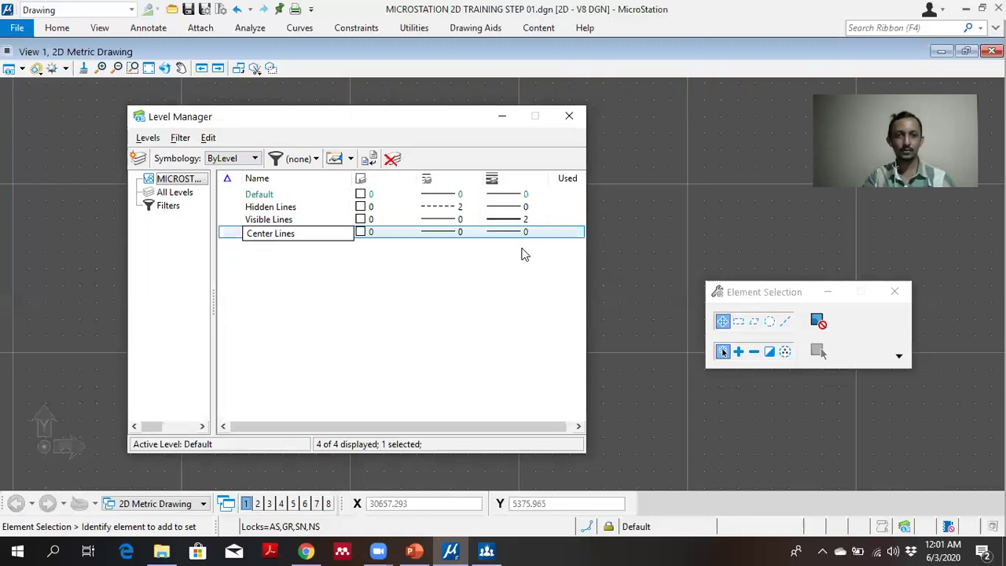
{"action": "key", "text": "Return"}
{"action": "left_click", "coordinate": [442, 232]}
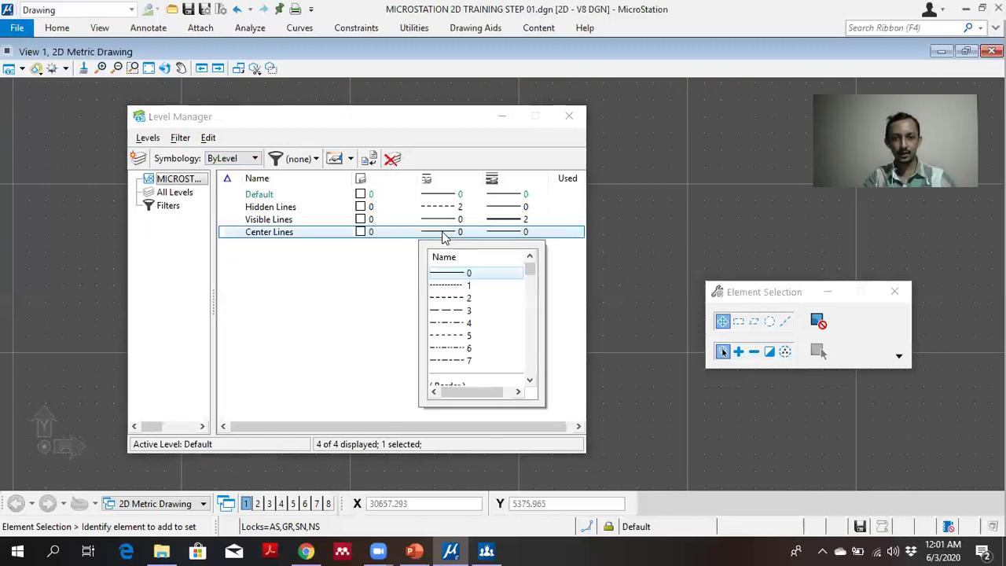
{"action": "left_click", "coordinate": [471, 322]}
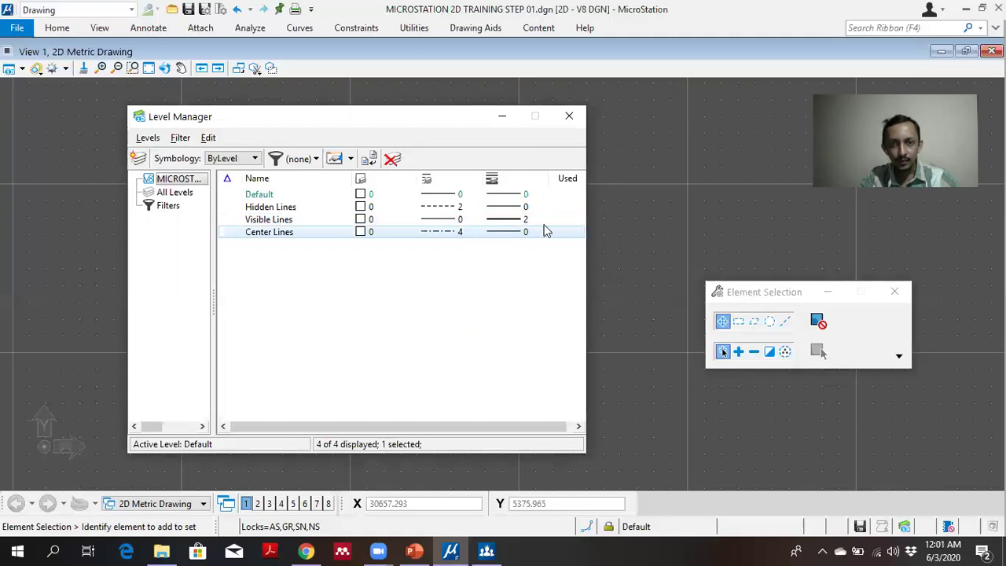
{"action": "left_click", "coordinate": [521, 233]}
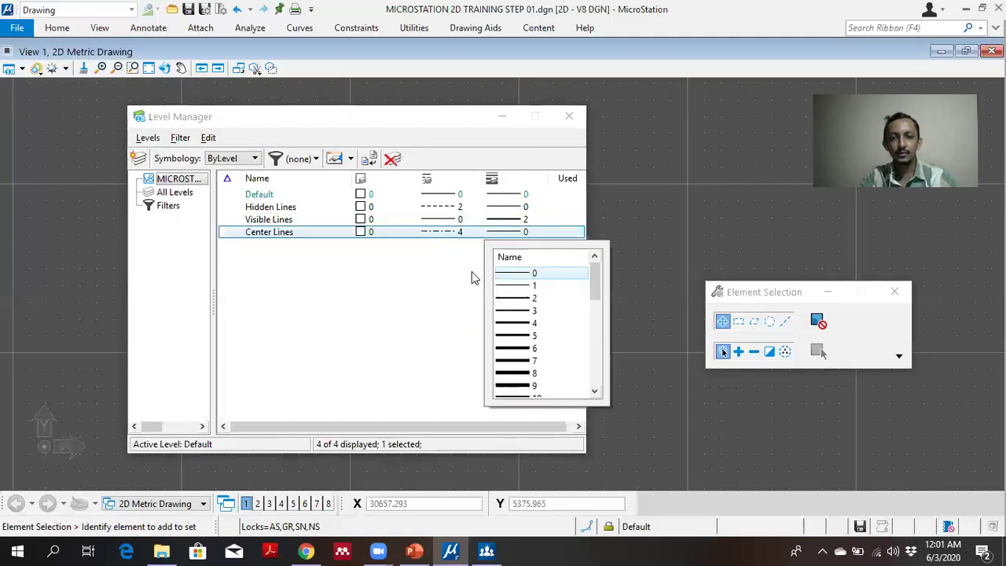
{"action": "left_click", "coordinate": [462, 292]}
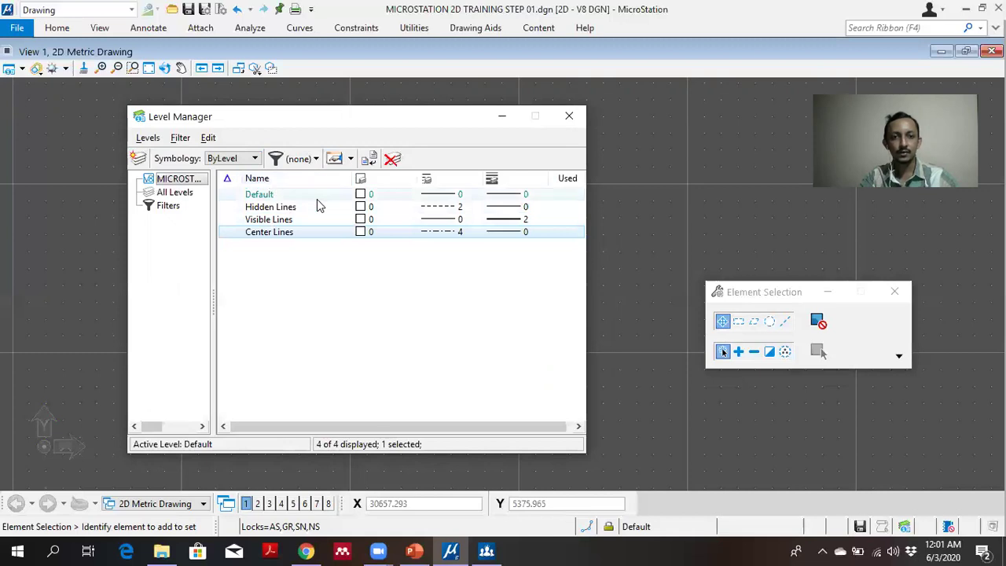
Step: Create a level named "Construction Lines" and set its colour to yellow, number 4
{"action": "left_click", "coordinate": [138, 158]}
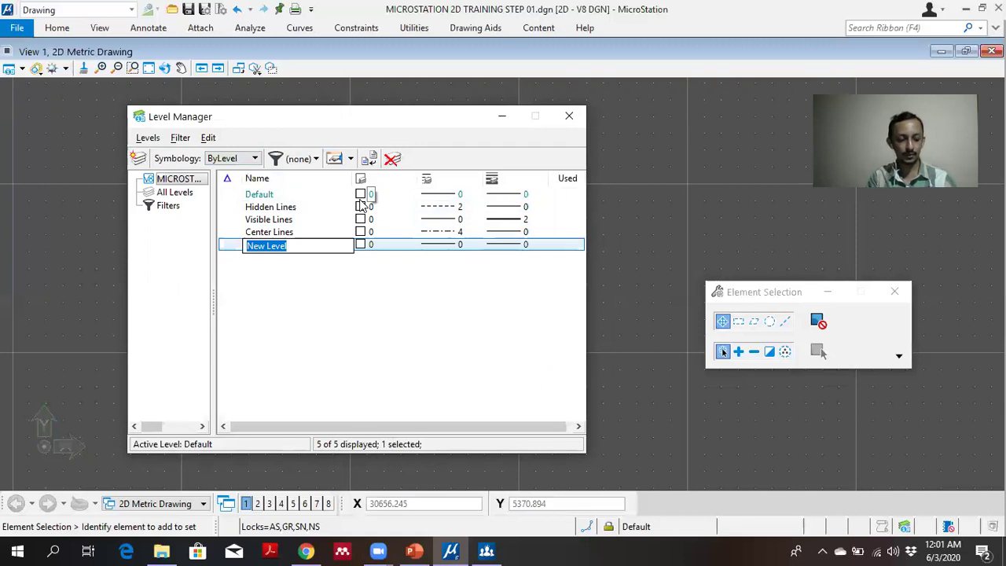
{"action": "type", "text": "Construction Lines"}
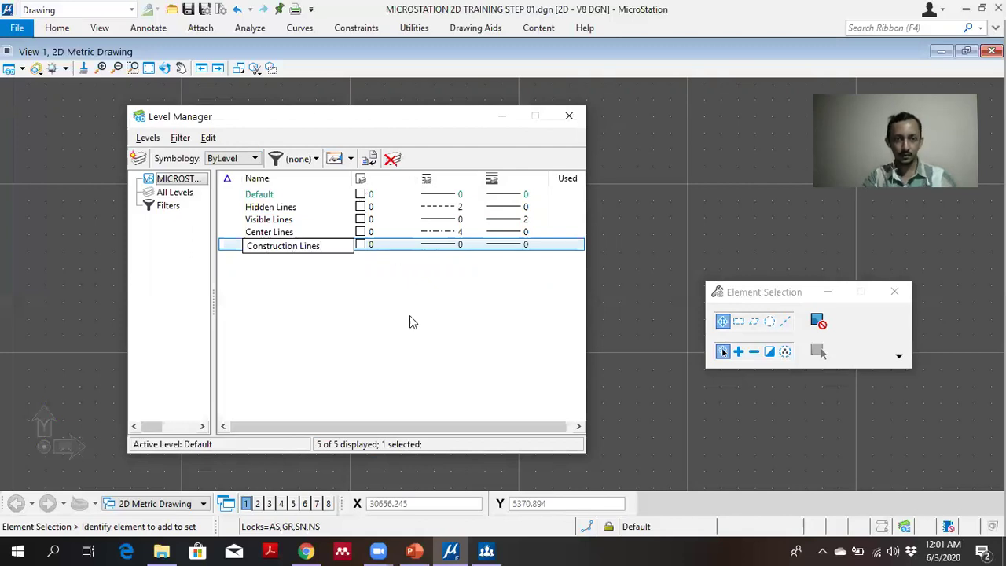
{"action": "key", "text": "Return"}
{"action": "left_click", "coordinate": [360, 244]}
{"action": "left_click", "coordinate": [418, 307]}
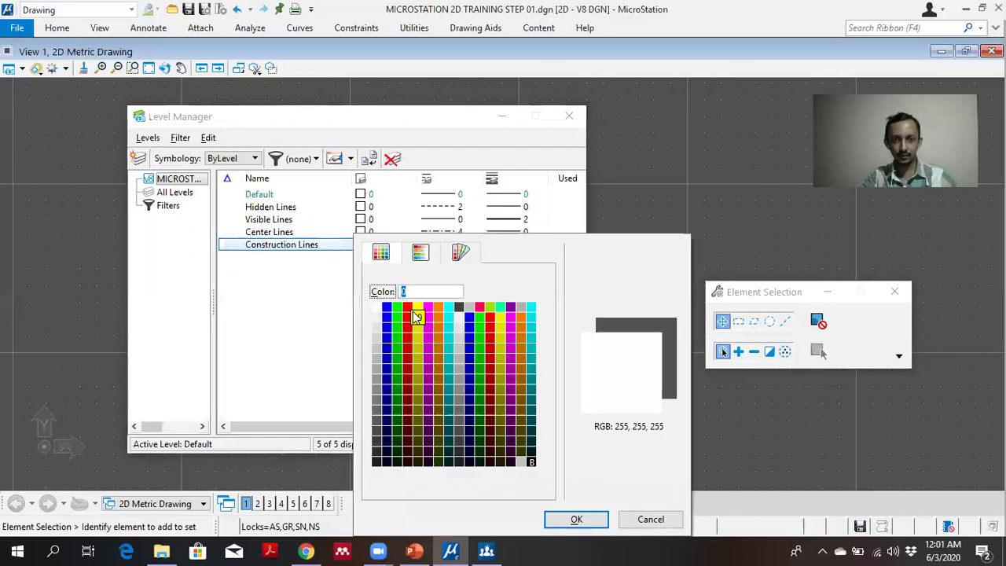
{"action": "double_click", "coordinate": [417, 308]}
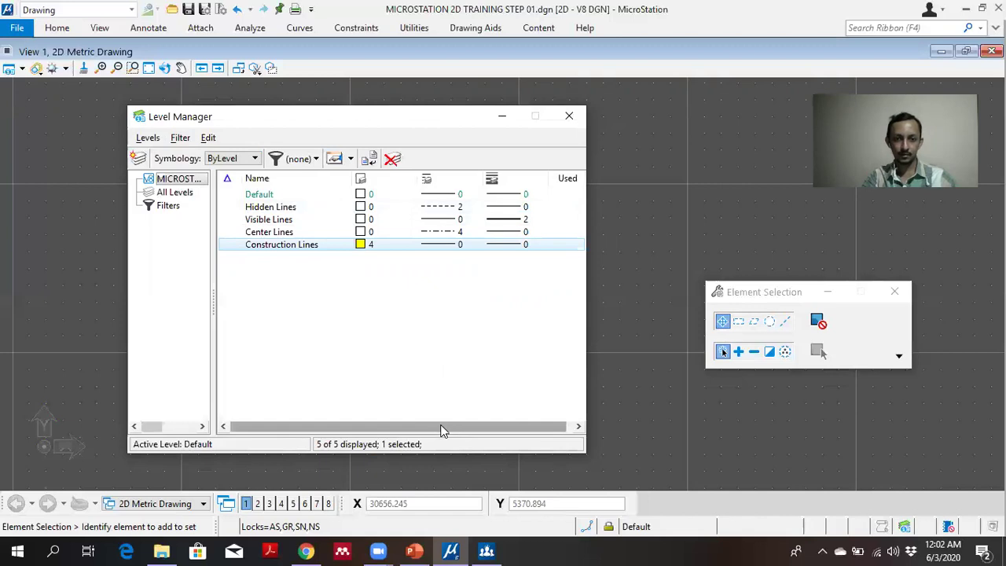
Step: Create a level named "Dimension Lines", keeping its default colour, line style and weight of 0
{"action": "left_click_drag", "start_coordinate": [443, 429], "coordinate": [377, 427]}
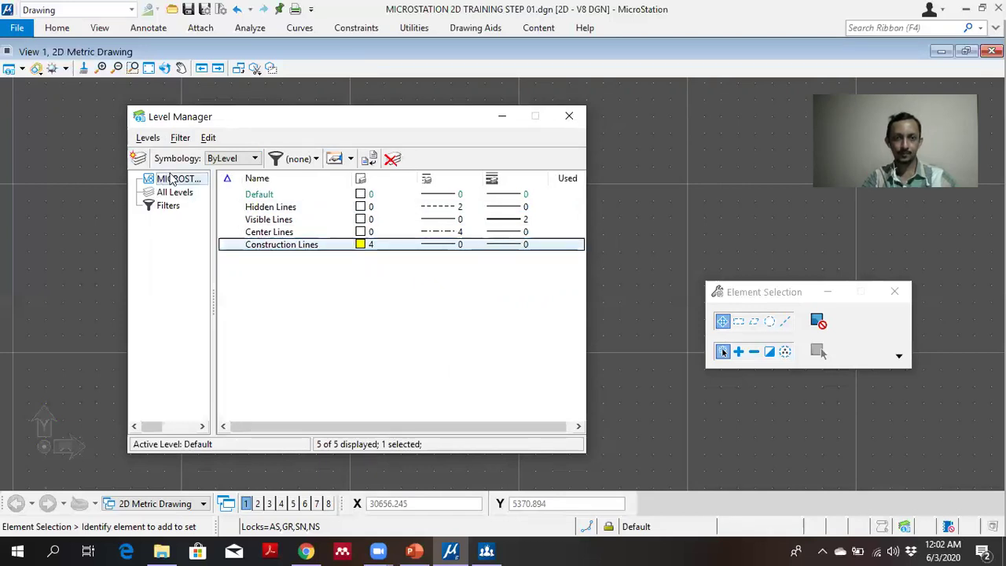
{"action": "left_click", "coordinate": [139, 158]}
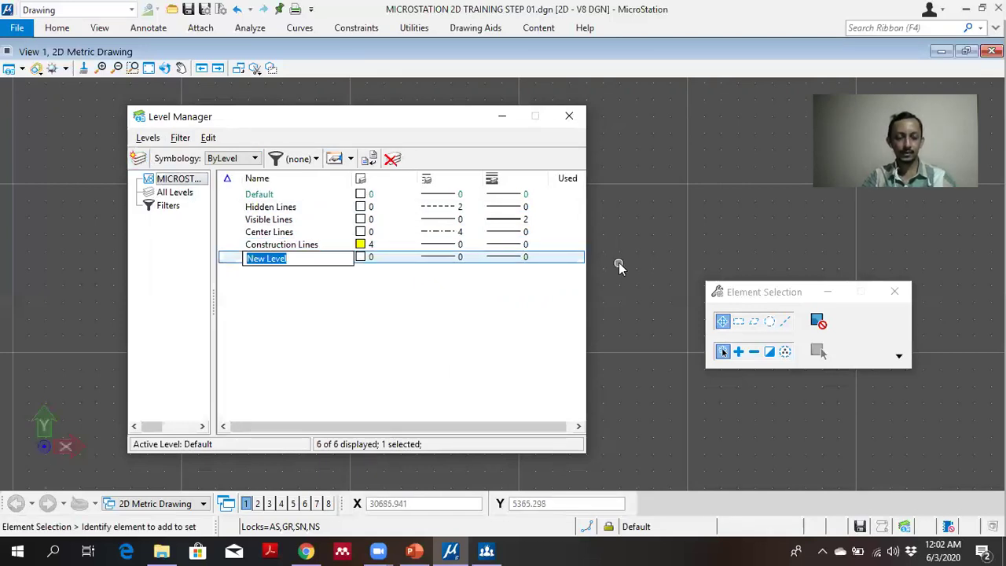
{"action": "type", "text": "Dimension Lines"}
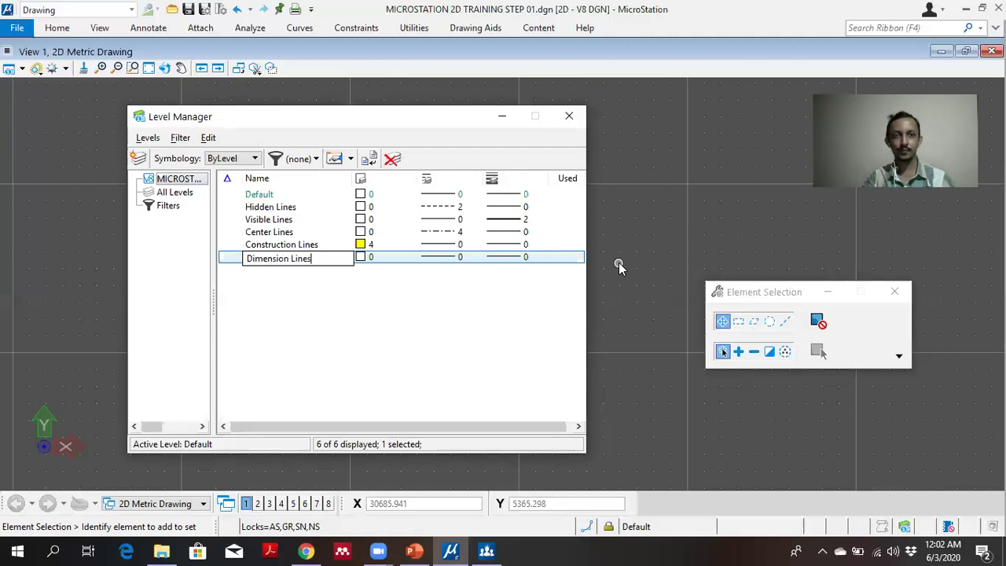
{"action": "key", "text": "Return"}
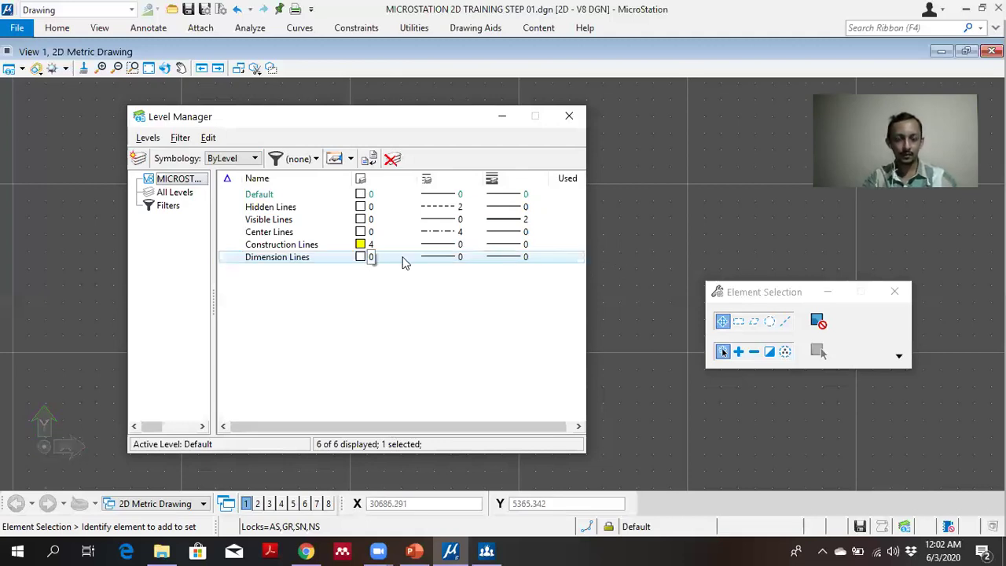
{"action": "left_click", "coordinate": [445, 260]}
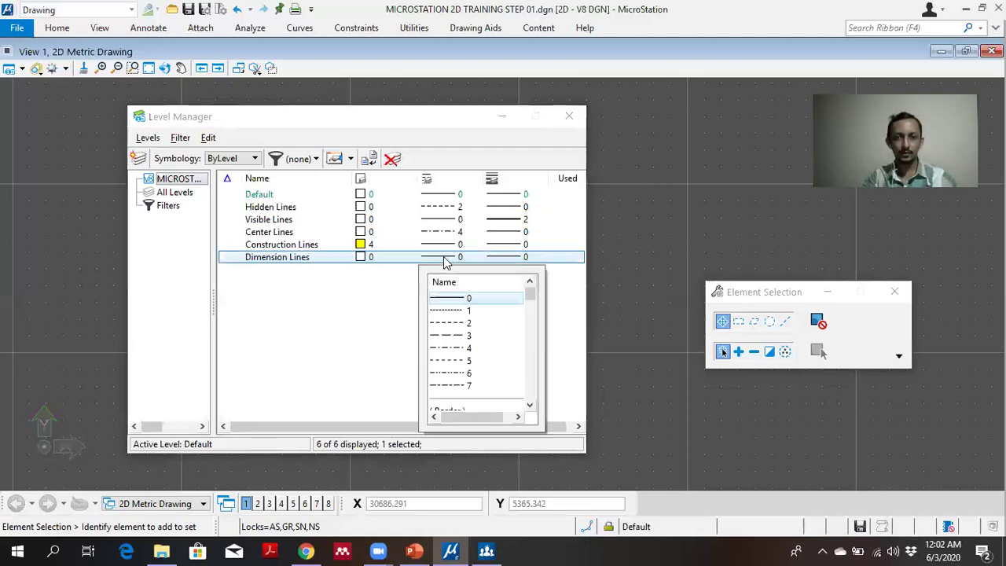
{"action": "left_click", "coordinate": [503, 259]}
{"action": "left_click", "coordinate": [455, 309]}
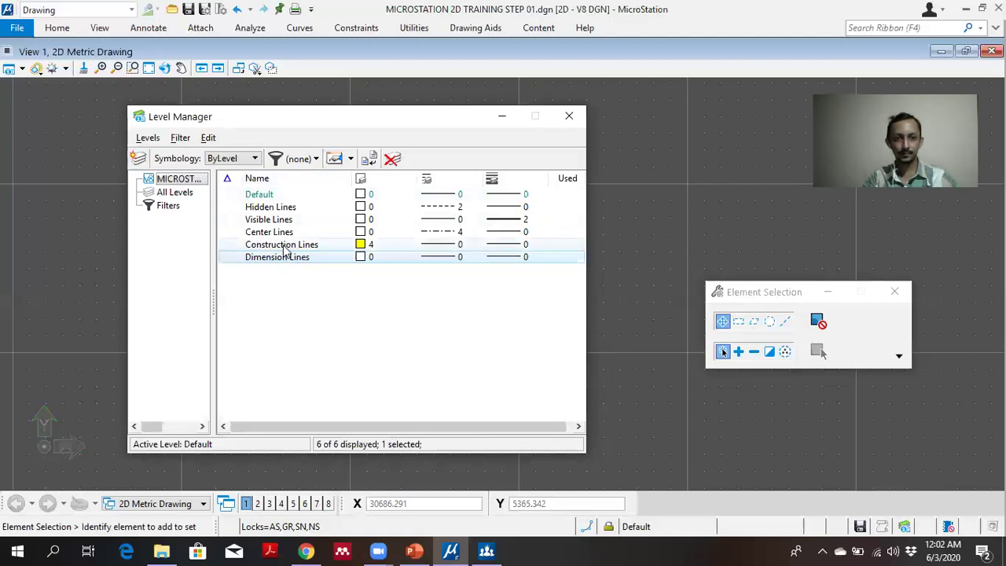
Step: Close the Level Manager and make Construction Lines the active level
{"action": "left_click", "coordinate": [271, 196]}
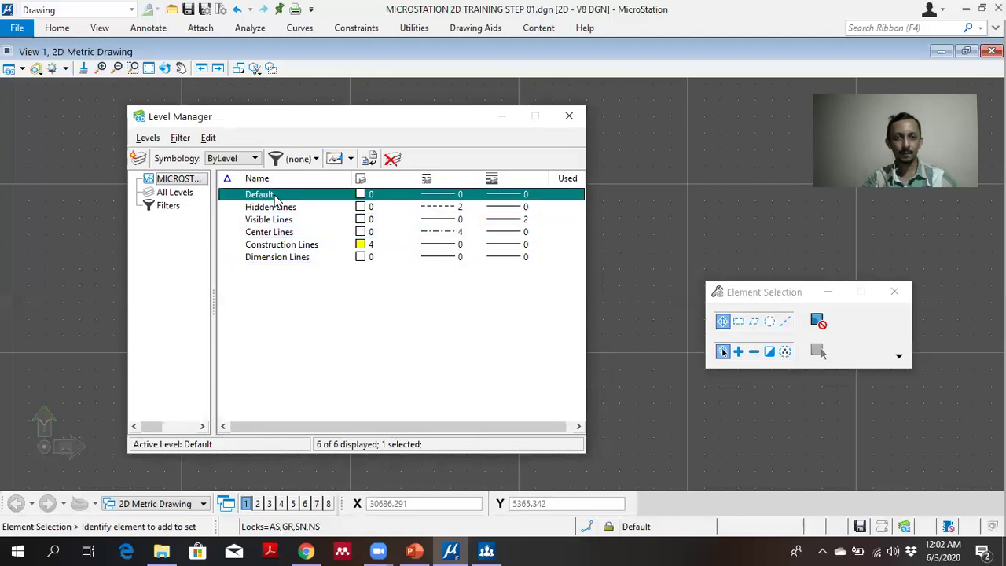
{"action": "left_click", "coordinate": [268, 232]}
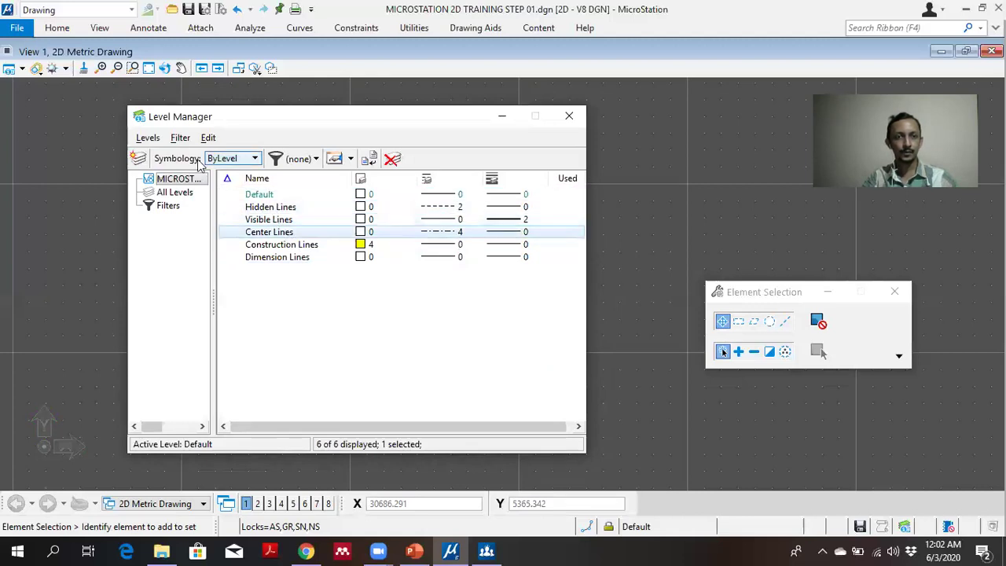
{"action": "left_click", "coordinate": [570, 117]}
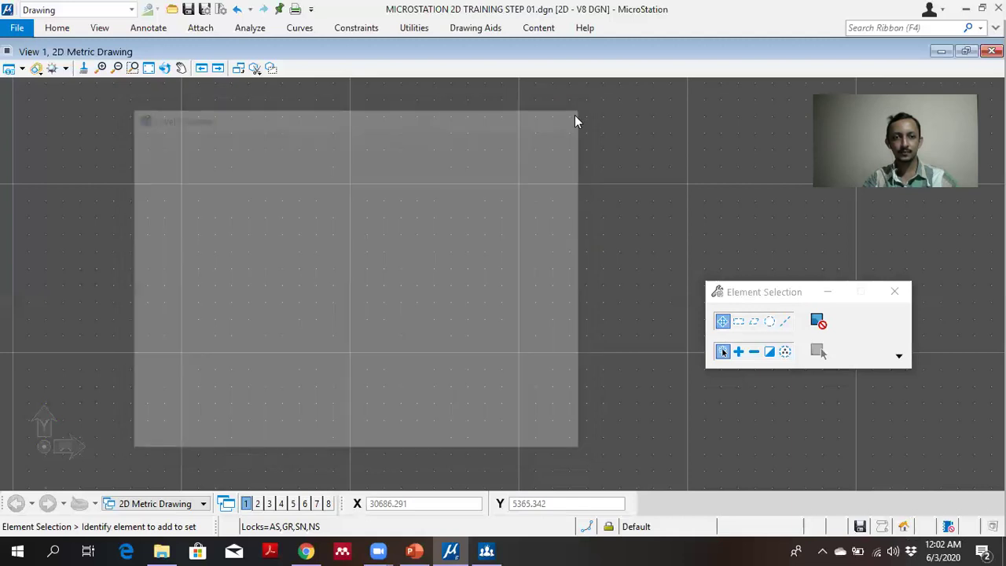
{"action": "left_click", "coordinate": [60, 29]}
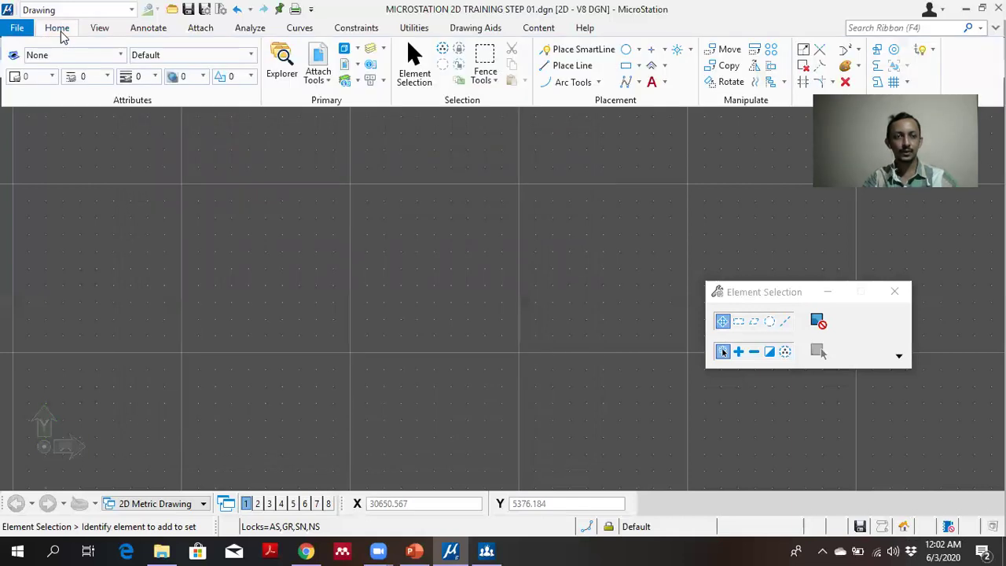
{"action": "left_click", "coordinate": [120, 55]}
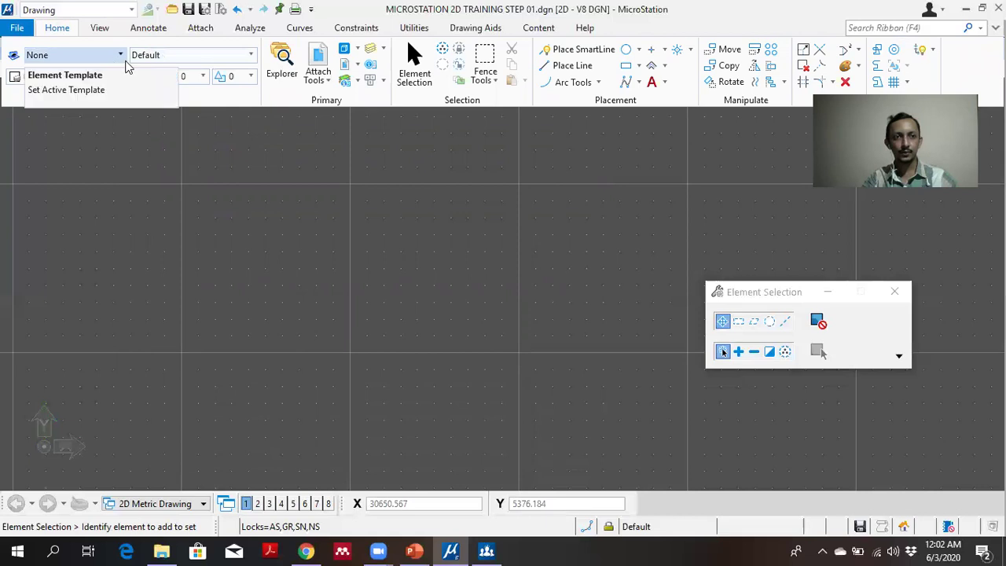
{"action": "left_click", "coordinate": [128, 67]}
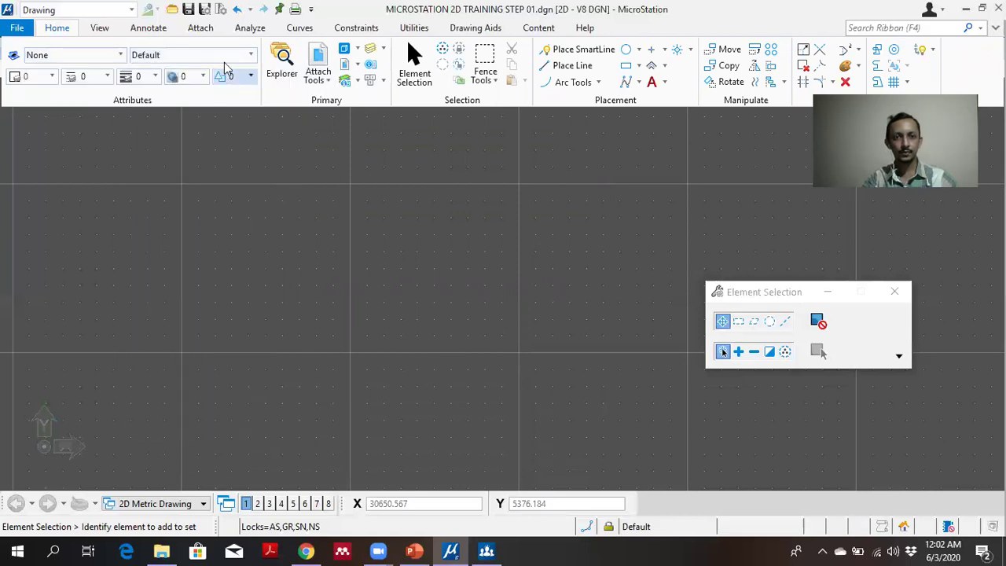
{"action": "left_click", "coordinate": [230, 60]}
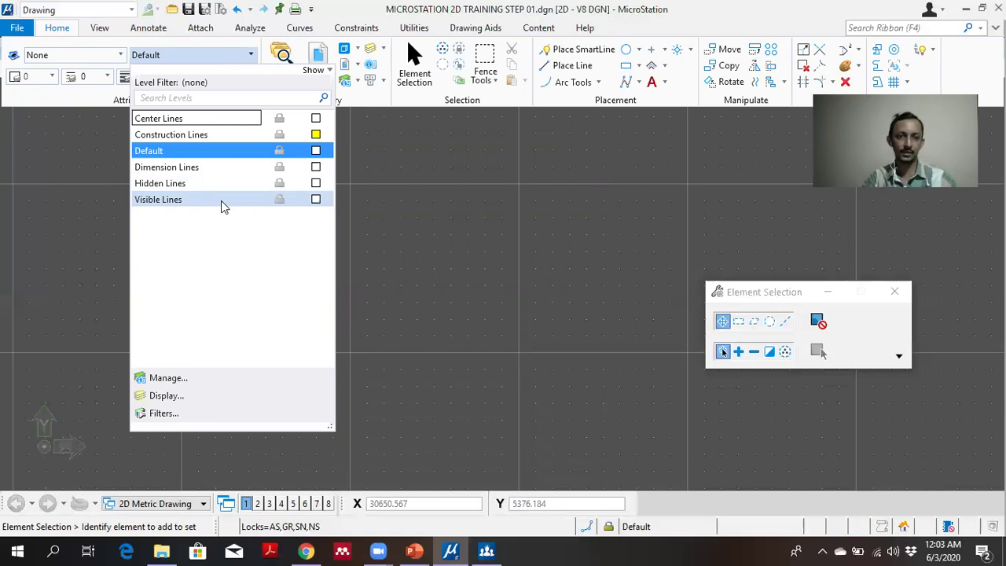
{"action": "left_click", "coordinate": [194, 139]}
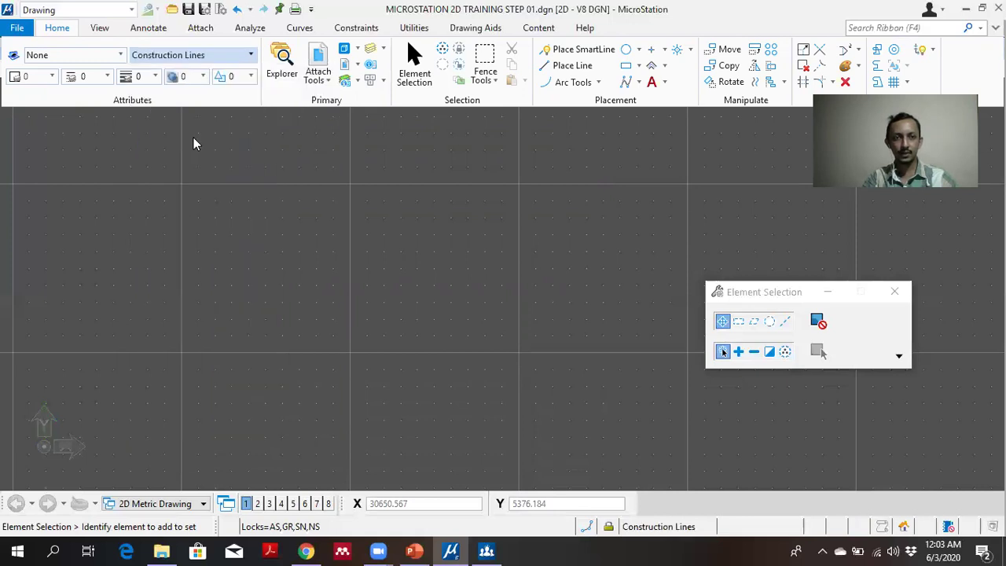
Step: Place a horizontal line 10 units long on the Construction Lines level
{"action": "left_click", "coordinate": [67, 30]}
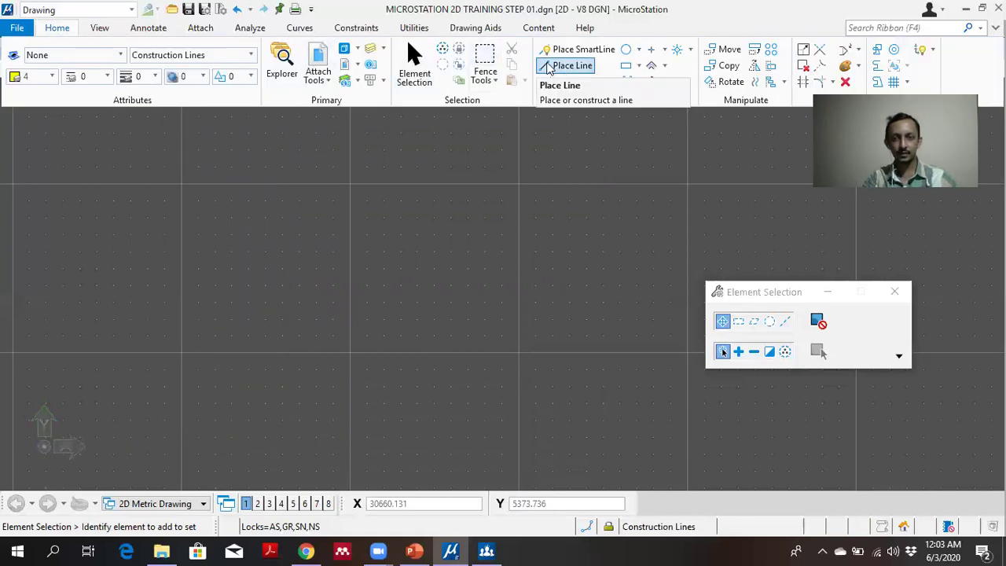
{"action": "left_click", "coordinate": [548, 68]}
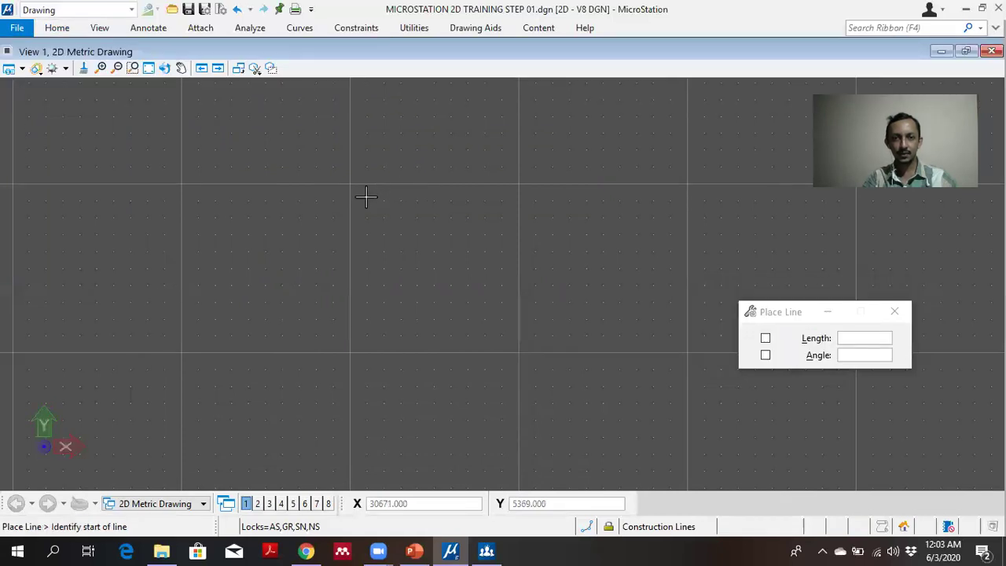
{"action": "left_click", "coordinate": [366, 200]}
{"action": "type", "text": "10"}
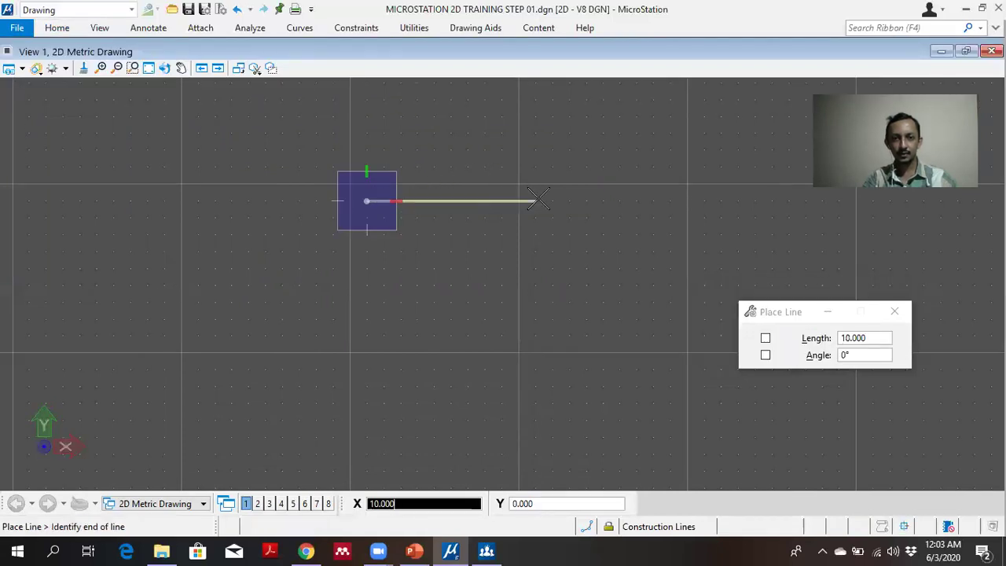
{"action": "scroll", "coordinate": [534, 199], "scroll_direction": "up", "scroll_amount": 3}
{"action": "left_click", "coordinate": [534, 199]}
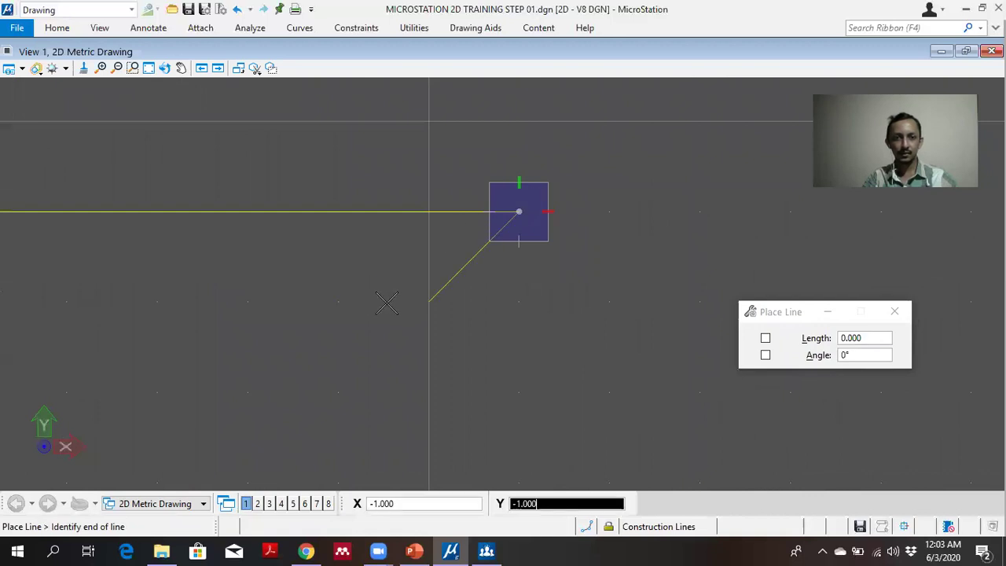
{"action": "right_click", "coordinate": [428, 297]}
{"action": "scroll", "coordinate": [428, 297], "scroll_direction": "down", "scroll_amount": 2}
{"action": "scroll", "coordinate": [296, 294], "scroll_direction": "down", "scroll_amount": 2}
{"action": "middle_click_drag", "start_coordinate": [296, 294], "coordinate": [492, 254]}
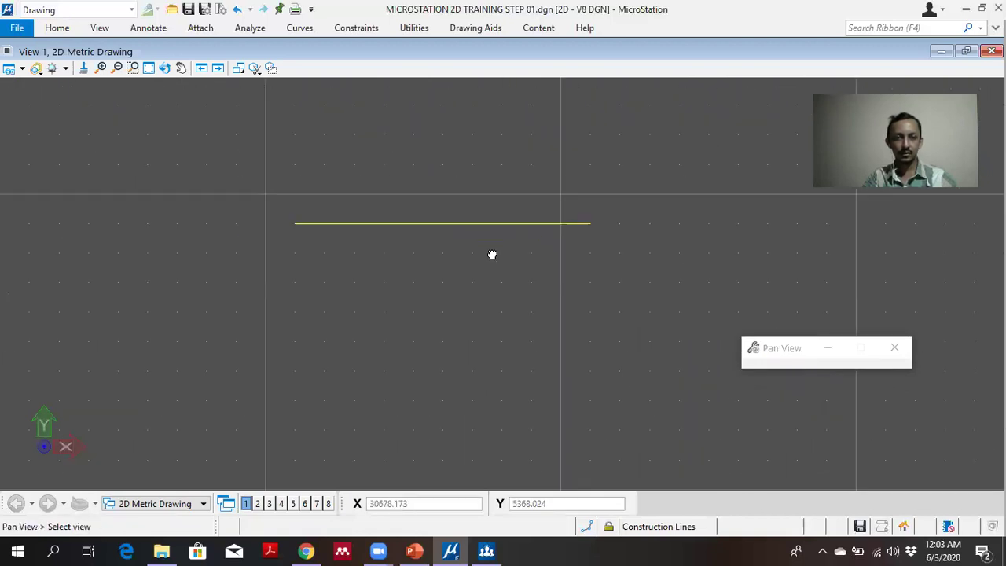
{"action": "scroll", "coordinate": [397, 236], "scroll_direction": "up", "scroll_amount": 2}
{"action": "scroll", "coordinate": [393, 249], "scroll_direction": "down", "scroll_amount": 2}
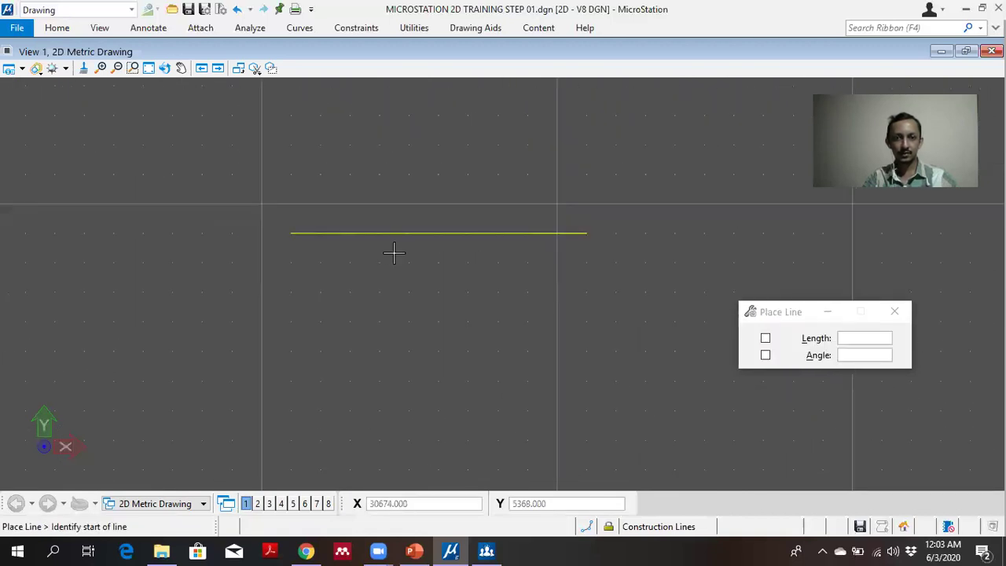
Step: Activate the Center Lines level and place a horizontal line one grid unit below the yellow construction line, matching its length
{"action": "left_click", "coordinate": [57, 28]}
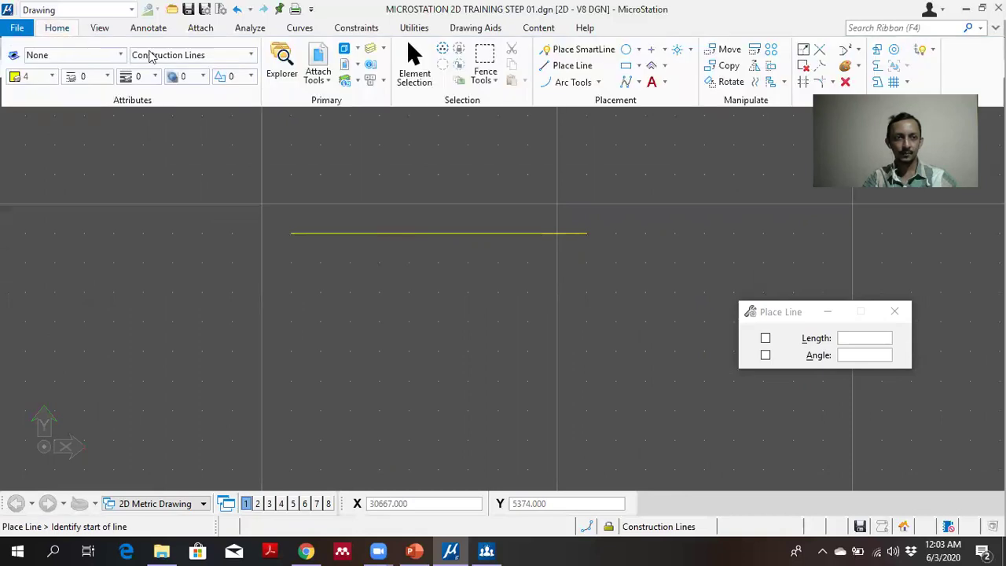
{"action": "left_click", "coordinate": [193, 57]}
{"action": "left_click", "coordinate": [169, 119]}
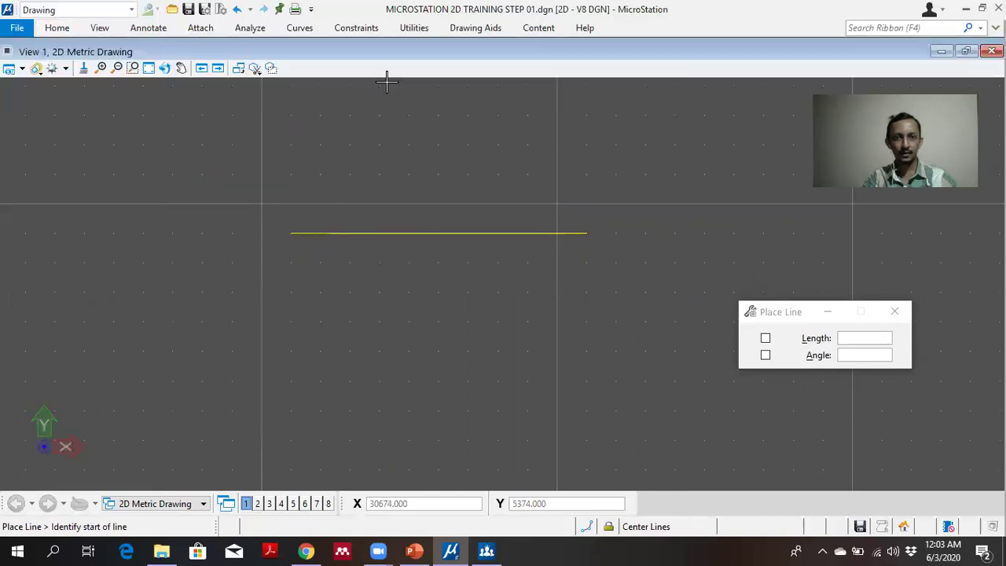
{"action": "left_click", "coordinate": [56, 27]}
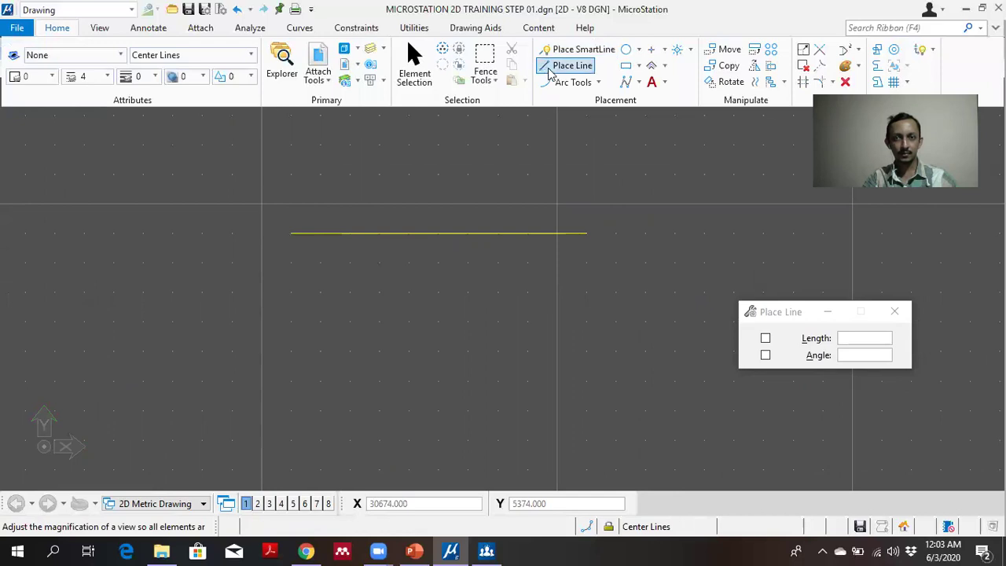
{"action": "left_click", "coordinate": [565, 65]}
{"action": "left_click", "coordinate": [291, 261]}
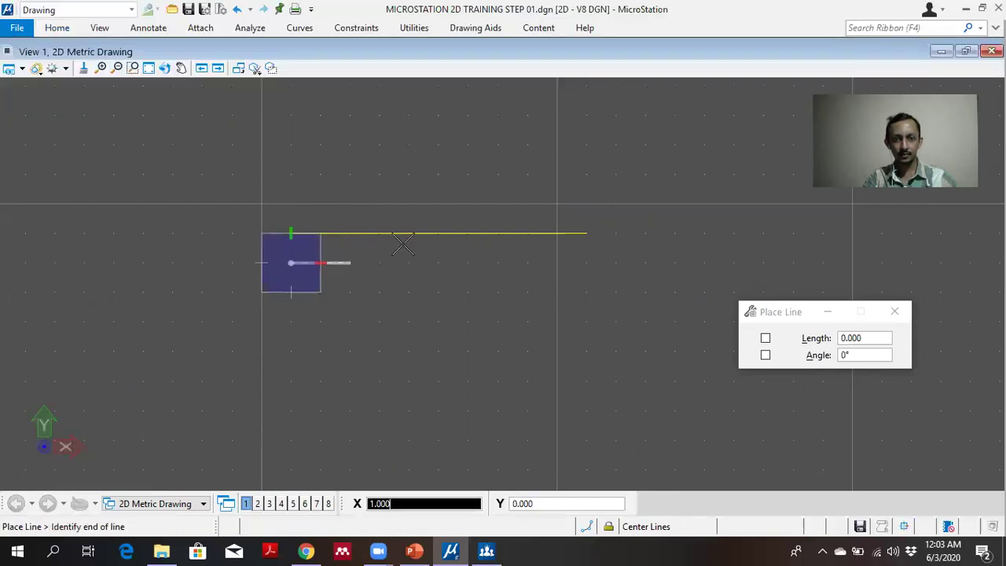
{"action": "left_click", "coordinate": [580, 261]}
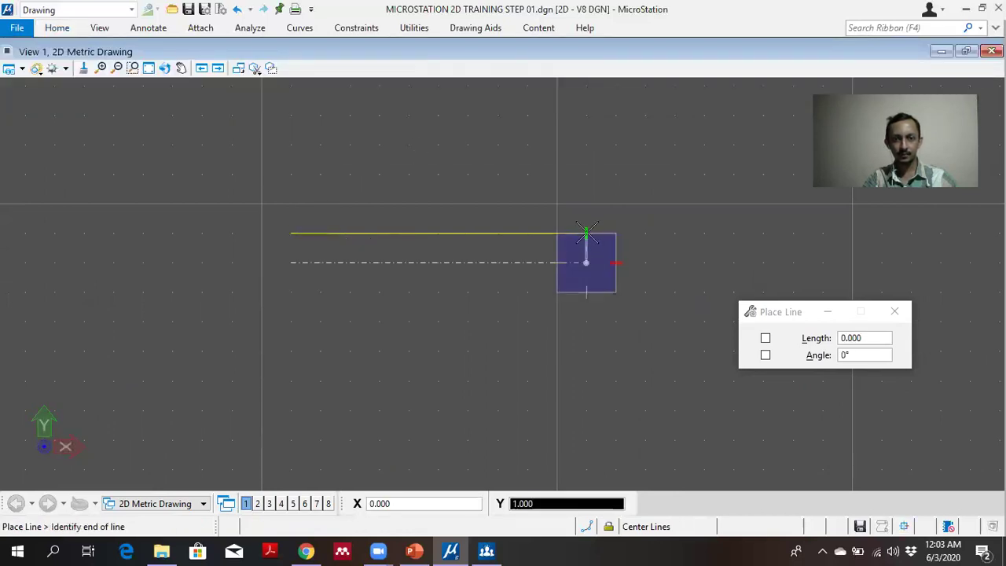
{"action": "right_click", "coordinate": [598, 242]}
Step: Examine the dash-dot pattern of the center line up close at several points along its length
{"action": "scroll", "coordinate": [510, 268], "scroll_direction": "up", "scroll_amount": 5}
{"action": "scroll", "coordinate": [469, 244], "scroll_direction": "up", "scroll_amount": 3}
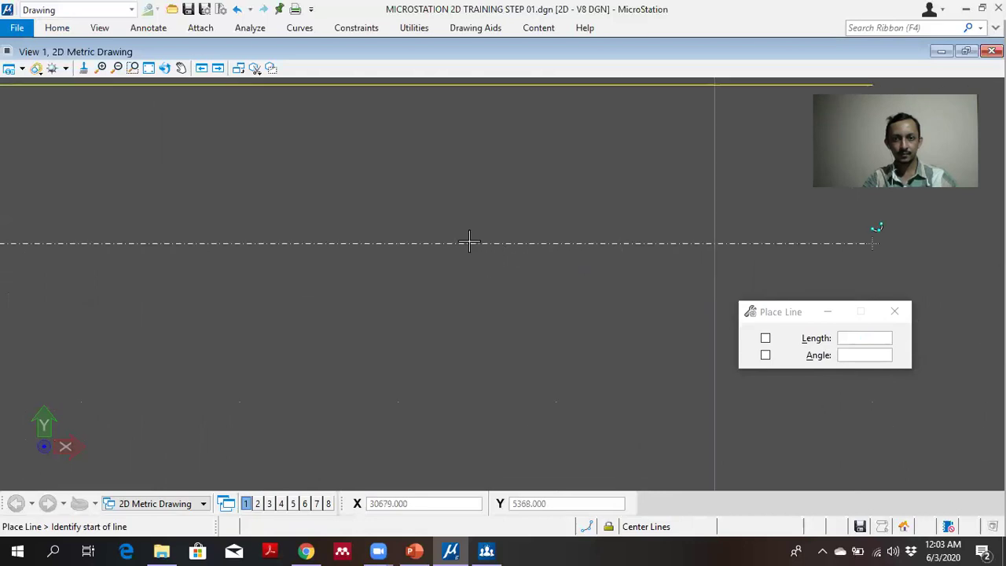
{"action": "scroll", "coordinate": [438, 255], "scroll_direction": "down", "scroll_amount": 2}
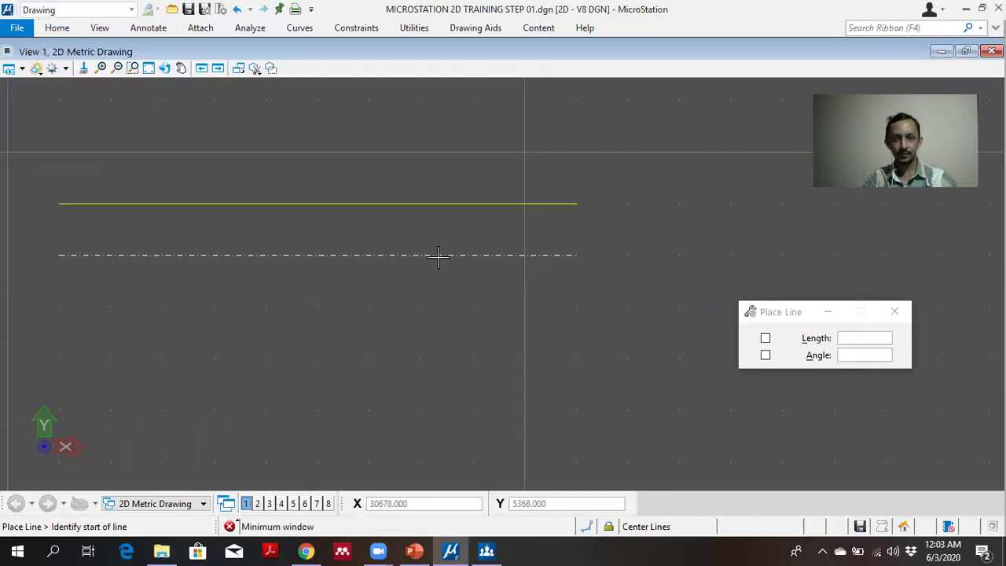
{"action": "scroll", "coordinate": [366, 260], "scroll_direction": "up", "scroll_amount": 2}
{"action": "scroll", "coordinate": [340, 240], "scroll_direction": "down", "scroll_amount": 2}
{"action": "scroll", "coordinate": [337, 245], "scroll_direction": "down", "scroll_amount": 2}
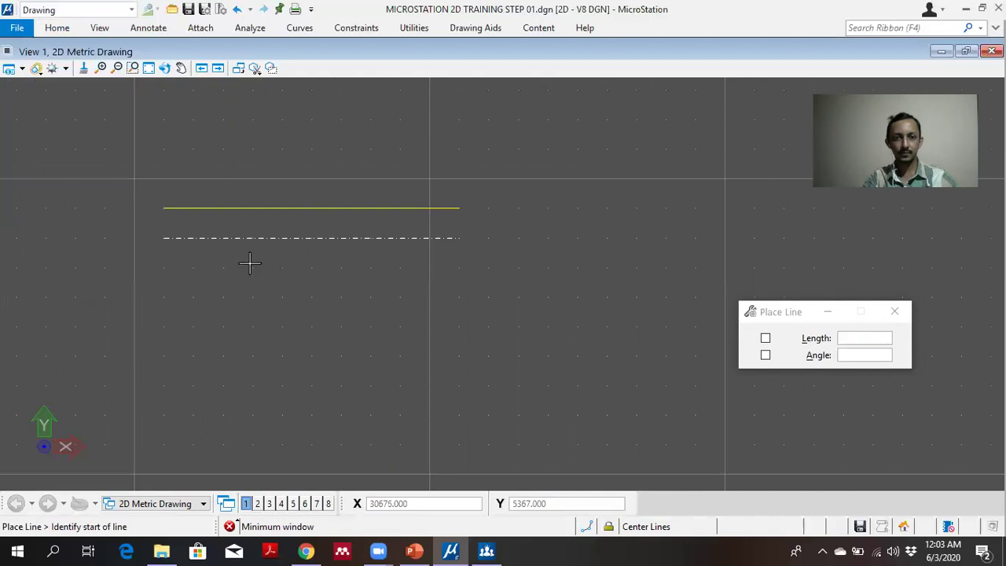
{"action": "middle_click_drag", "start_coordinate": [247, 260], "coordinate": [297, 260]}
{"action": "scroll", "coordinate": [298, 260], "scroll_direction": "up", "scroll_amount": 2}
{"action": "scroll", "coordinate": [218, 238], "scroll_direction": "up", "scroll_amount": 3}
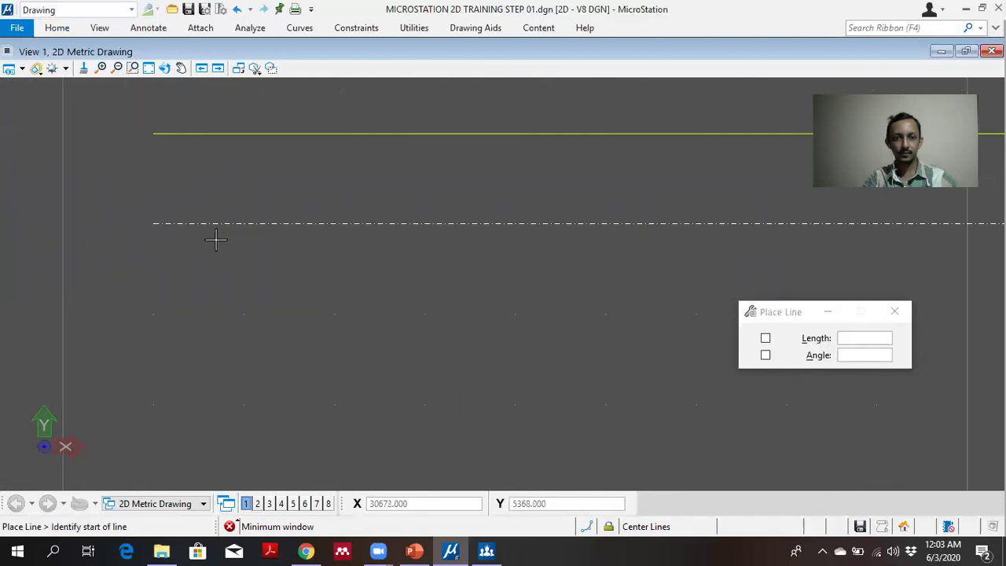
{"action": "scroll", "coordinate": [204, 228], "scroll_direction": "down", "scroll_amount": 2}
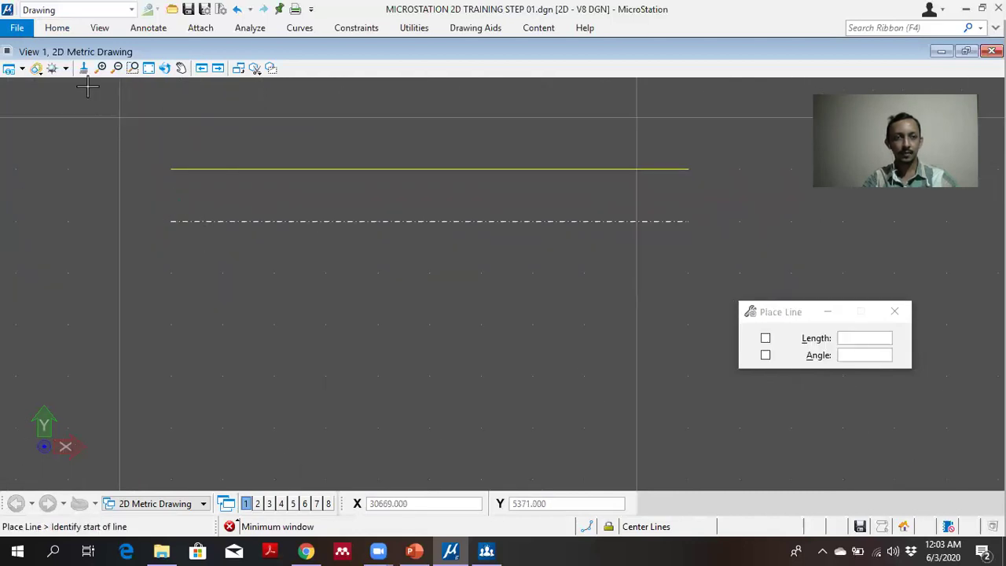
Step: Activate the Hidden Lines level and place a horizontal line one grid unit below the center line, matching its length
{"action": "left_click", "coordinate": [58, 29]}
{"action": "left_click", "coordinate": [190, 58]}
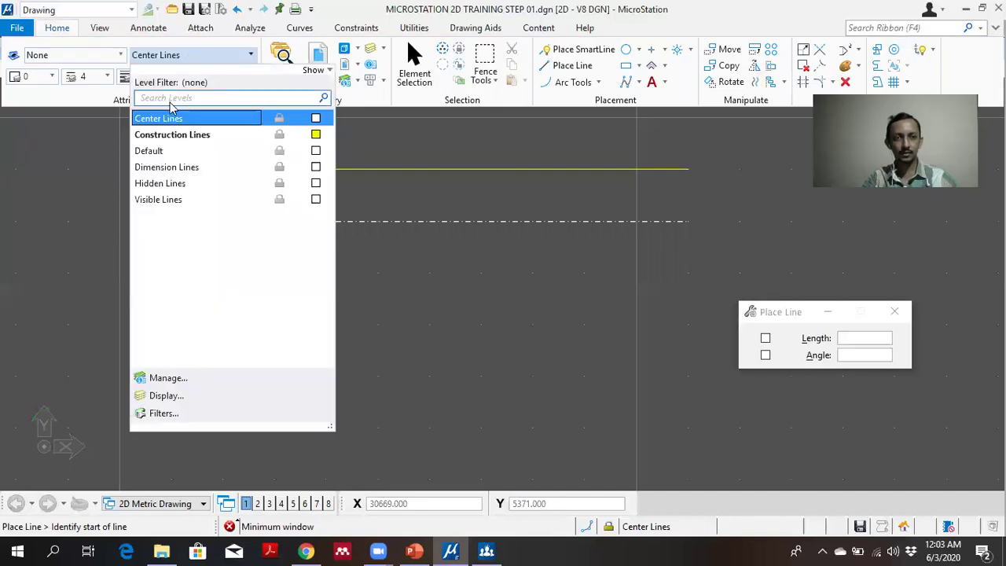
{"action": "left_click", "coordinate": [177, 183]}
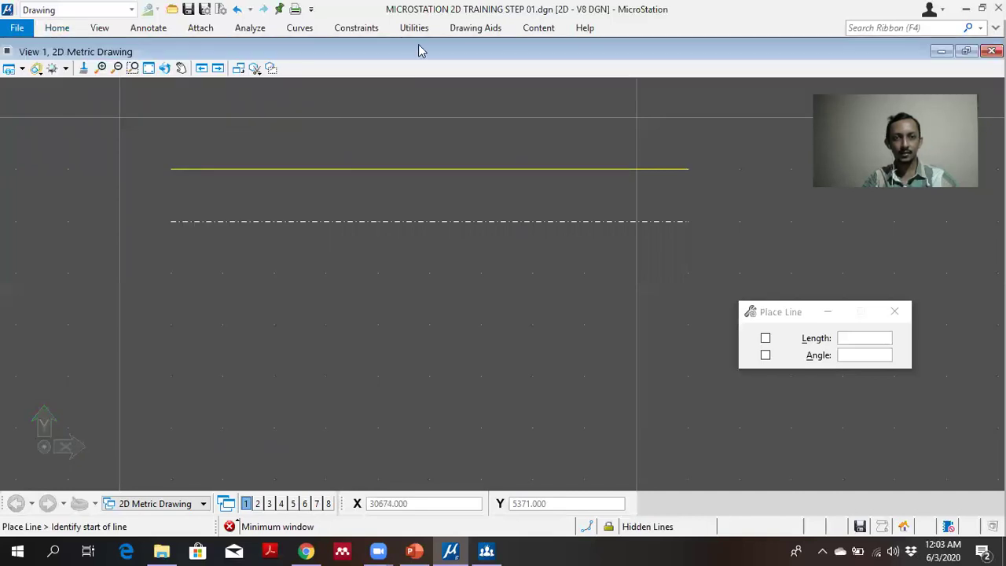
{"action": "left_click", "coordinate": [58, 29]}
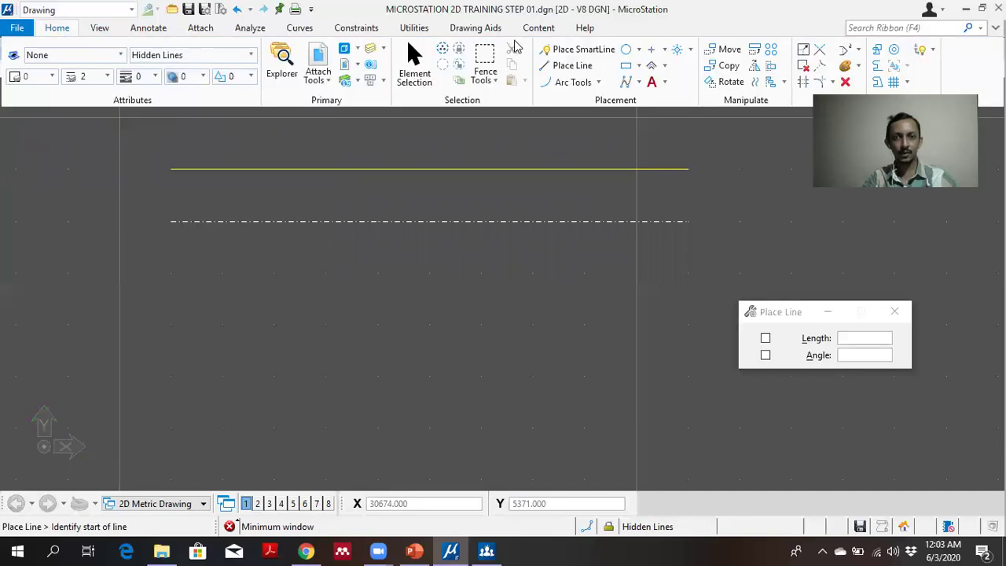
{"action": "left_click", "coordinate": [554, 66]}
{"action": "left_click", "coordinate": [171, 273]}
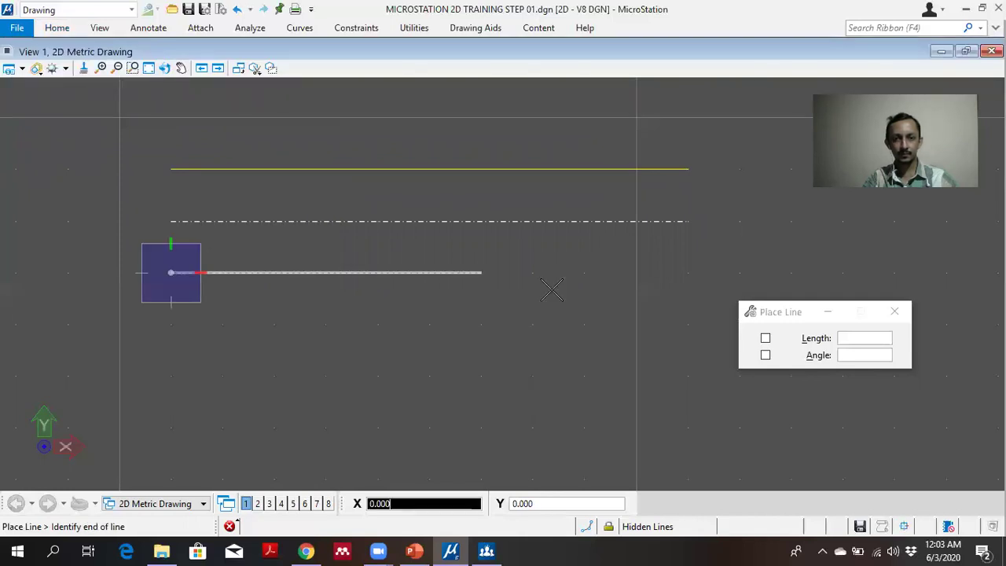
{"action": "left_click", "coordinate": [669, 266]}
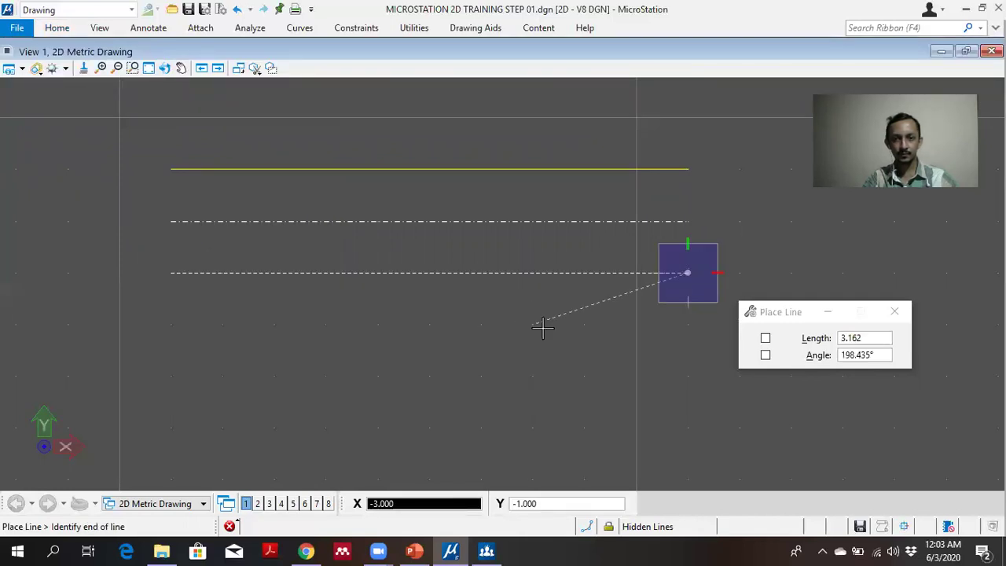
Step: Finish the hidden line and examine its dashed pattern up close along its length
{"action": "right_click", "coordinate": [550, 322]}
{"action": "scroll", "coordinate": [534, 279], "scroll_direction": "up", "scroll_amount": 5}
{"action": "scroll", "coordinate": [534, 279], "scroll_direction": "up", "scroll_amount": 2}
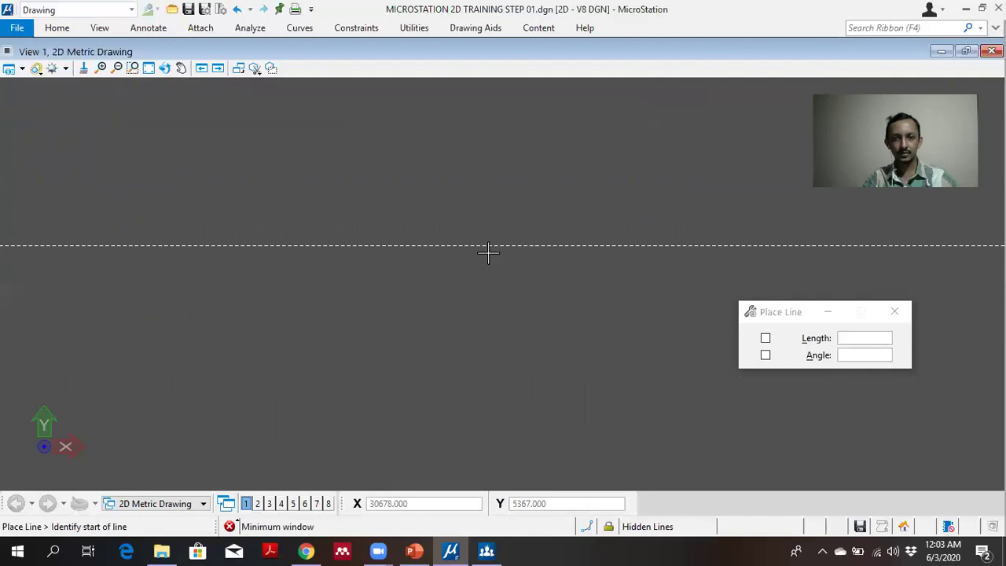
{"action": "scroll", "coordinate": [487, 252], "scroll_direction": "down", "scroll_amount": 4}
{"action": "scroll", "coordinate": [443, 279], "scroll_direction": "up", "scroll_amount": 5}
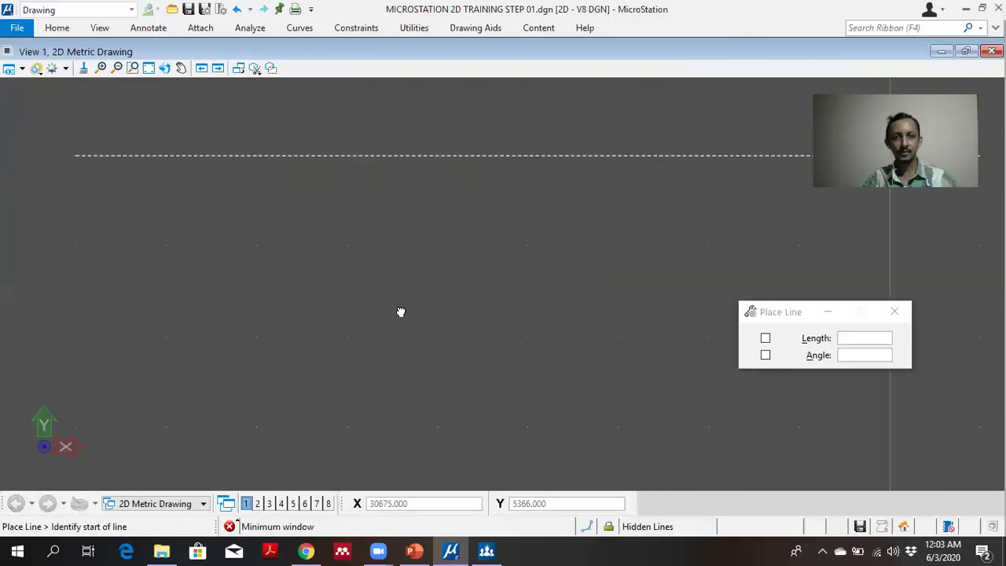
{"action": "scroll", "coordinate": [366, 276], "scroll_direction": "down", "scroll_amount": 4}
Step: Activate the Visible Lines level and place a horizontal line one grid unit below the hidden line, matching its length
{"action": "left_click", "coordinate": [50, 29]}
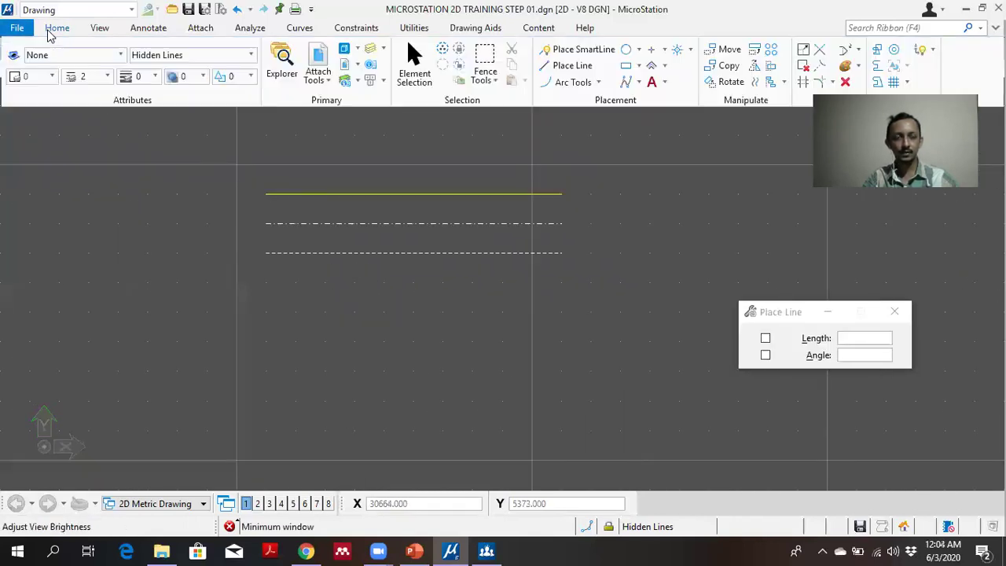
{"action": "left_click", "coordinate": [161, 55]}
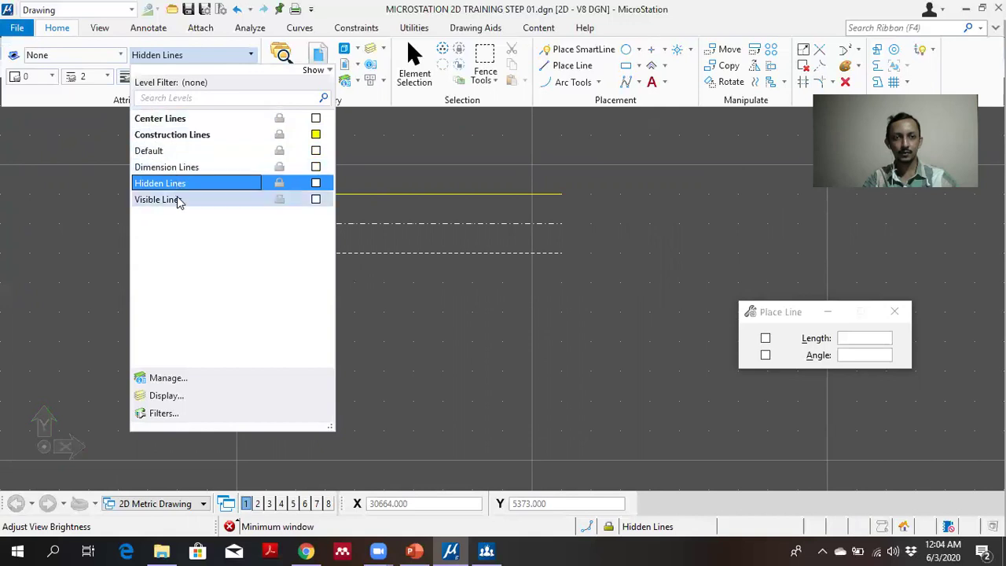
{"action": "left_click", "coordinate": [158, 199]}
{"action": "left_click", "coordinate": [57, 27]}
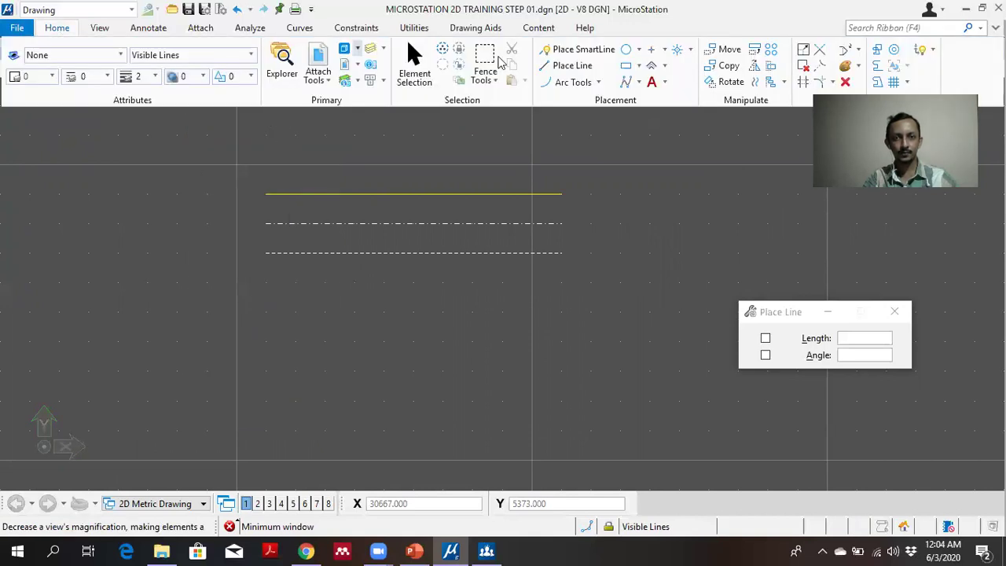
{"action": "left_click", "coordinate": [573, 65]}
{"action": "scroll", "coordinate": [353, 263], "scroll_direction": "up", "scroll_amount": 2}
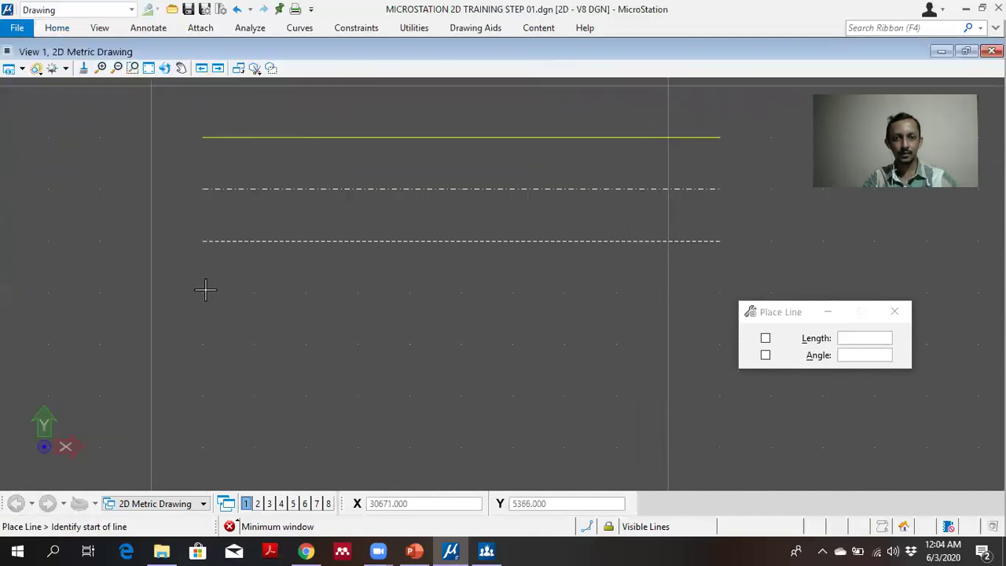
{"action": "left_click", "coordinate": [204, 291]}
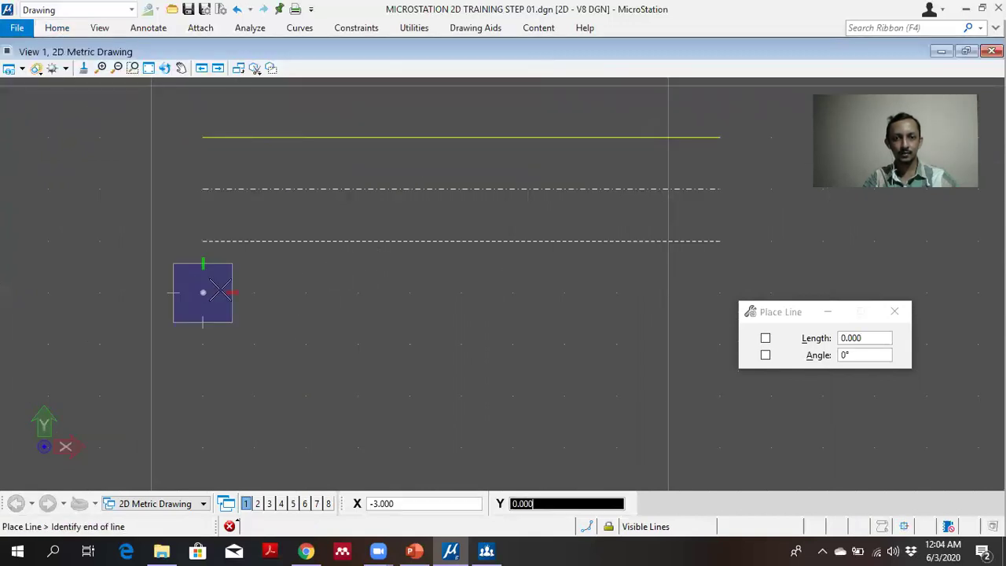
{"action": "left_click", "coordinate": [707, 290]}
{"action": "right_click", "coordinate": [633, 322]}
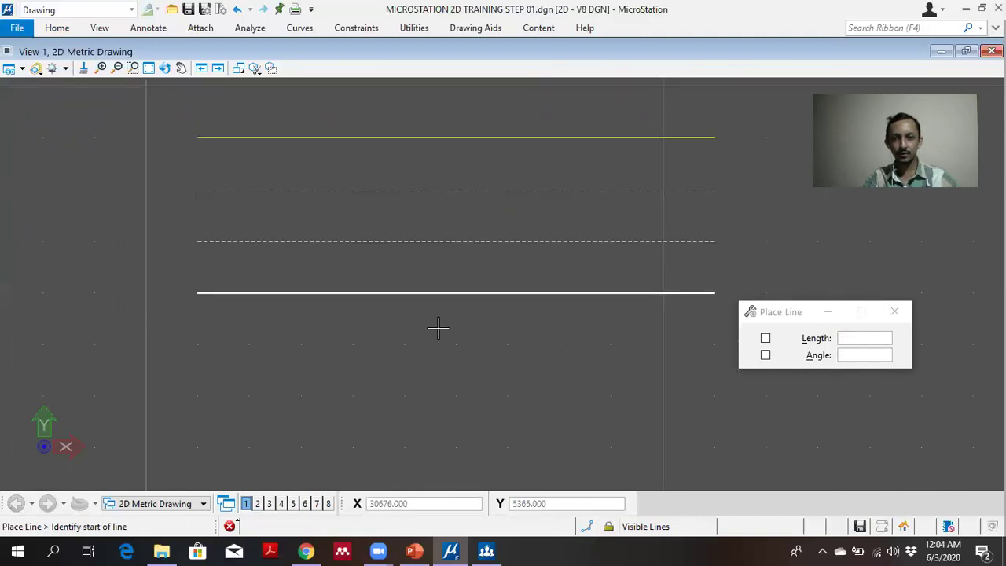
{"action": "scroll", "coordinate": [249, 314], "scroll_direction": "up", "scroll_amount": 1}
{"action": "scroll", "coordinate": [366, 335], "scroll_direction": "down", "scroll_amount": 2}
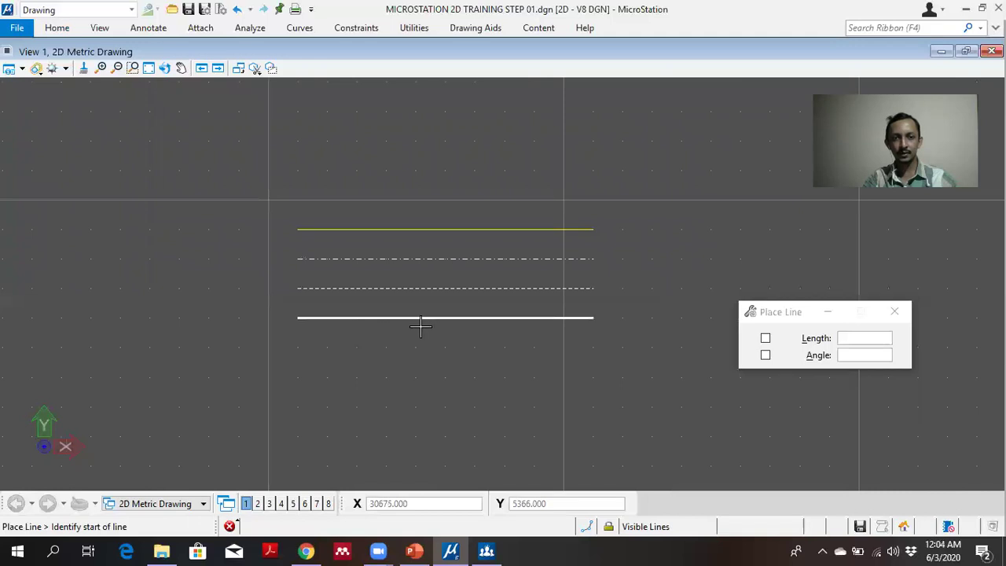
Step: Activate the Dimension Lines level and place a horizontal line one grid unit below the thick visible line, matching its length
{"action": "left_click", "coordinate": [58, 29]}
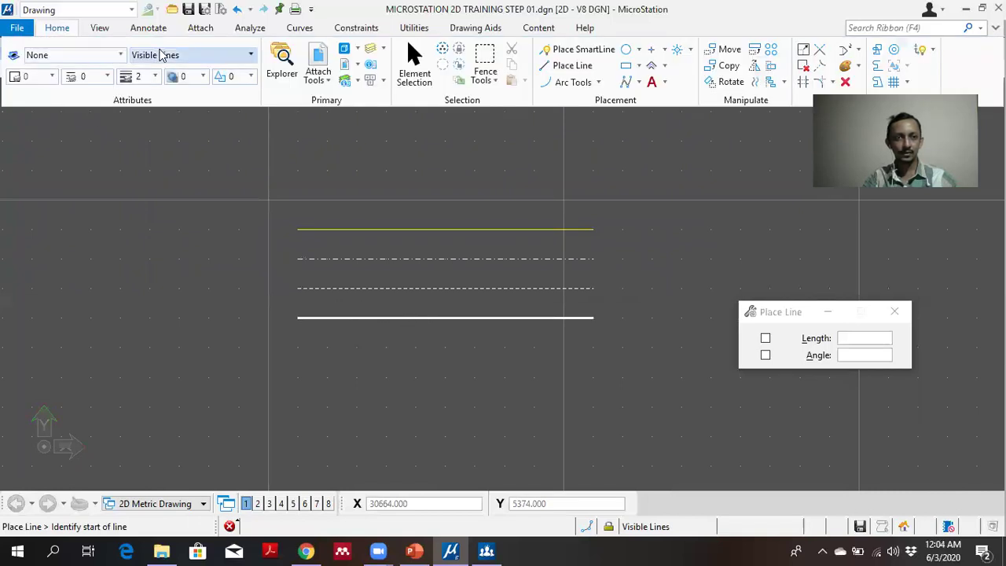
{"action": "left_click", "coordinate": [160, 53]}
{"action": "left_click", "coordinate": [186, 165]}
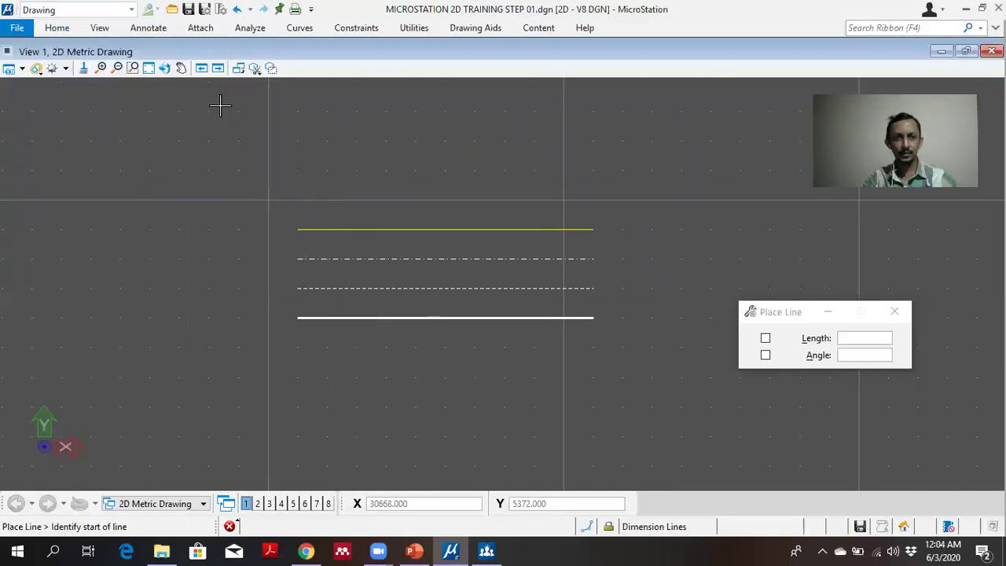
{"action": "left_click", "coordinate": [58, 29]}
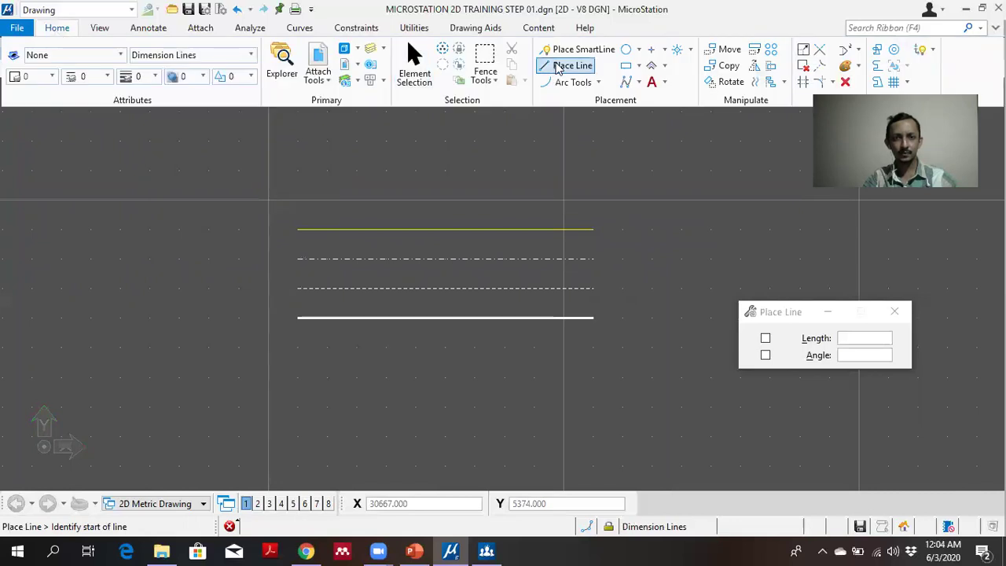
{"action": "left_click", "coordinate": [558, 68]}
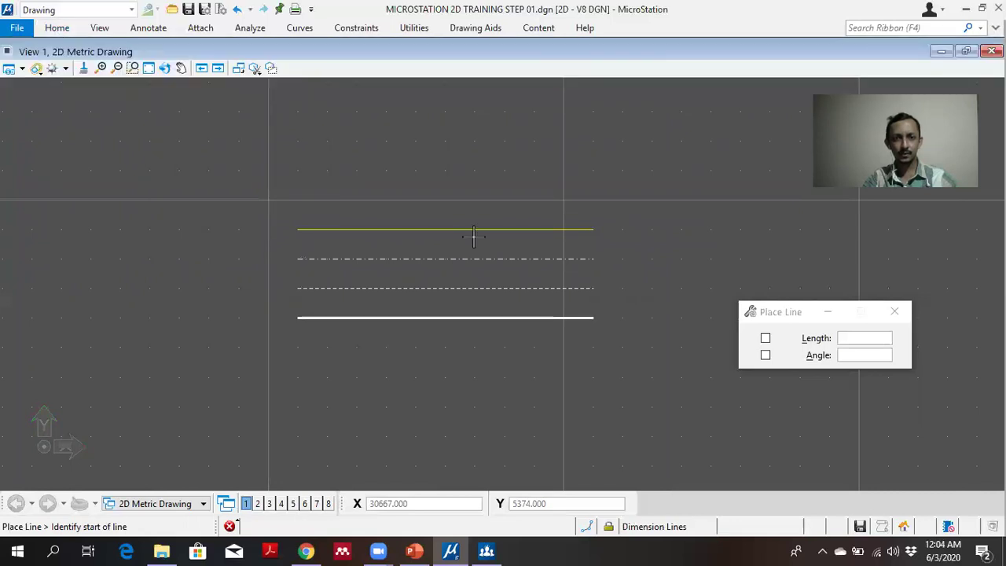
{"action": "left_click", "coordinate": [298, 347]}
{"action": "left_click", "coordinate": [592, 346]}
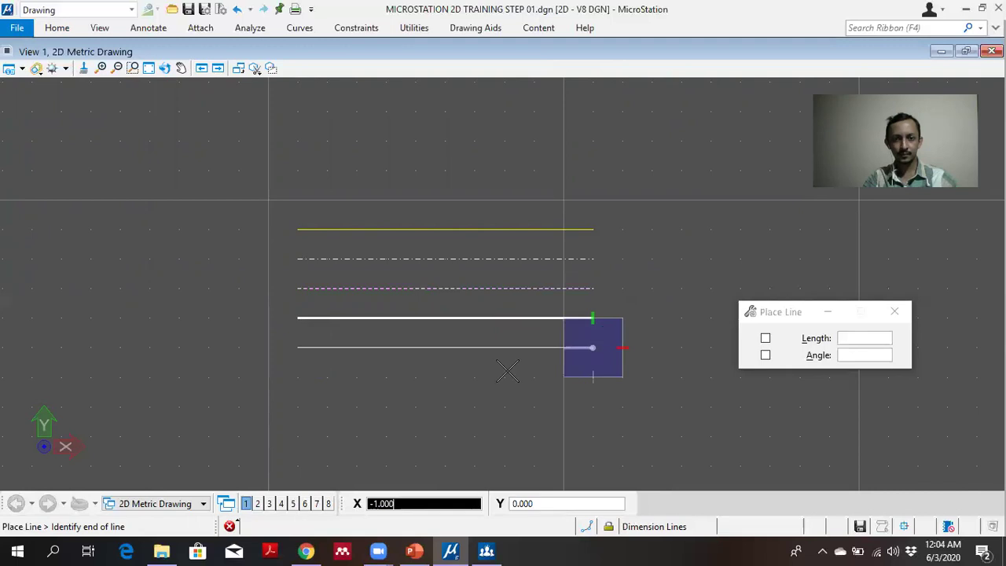
{"action": "right_click", "coordinate": [506, 379]}
Step: Delete the dash-dot center line and the yellow construction line from the set of sample lines
{"action": "scroll", "coordinate": [460, 360], "scroll_direction": "up", "scroll_amount": 2}
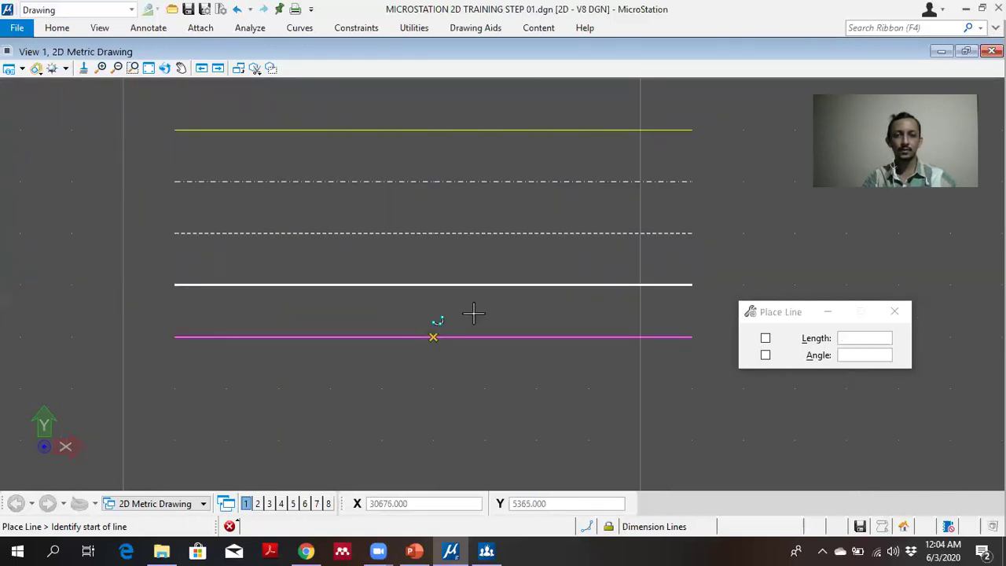
{"action": "scroll", "coordinate": [691, 193], "scroll_direction": "down", "scroll_amount": 2}
{"action": "middle_click_drag", "start_coordinate": [649, 225], "coordinate": [596, 249]}
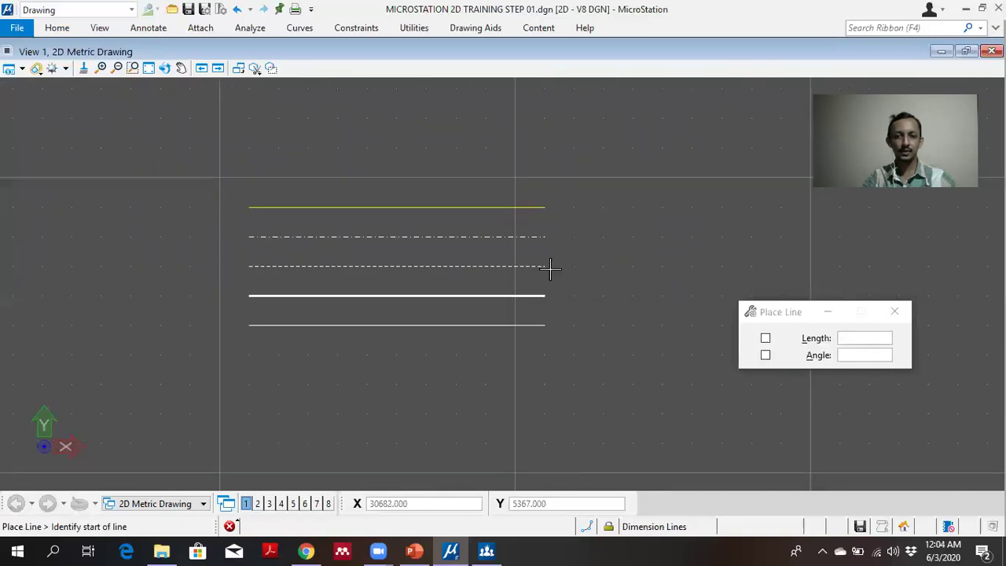
{"action": "scroll", "coordinate": [550, 269], "scroll_direction": "up", "scroll_amount": 1}
{"action": "scroll", "coordinate": [413, 332], "scroll_direction": "down", "scroll_amount": 2}
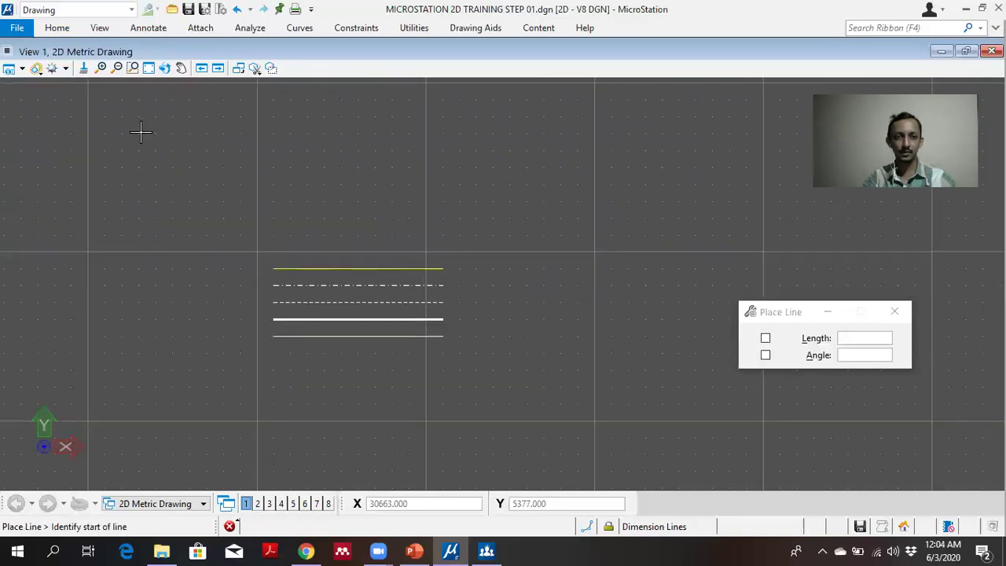
{"action": "left_click", "coordinate": [56, 27]}
{"action": "left_click", "coordinate": [404, 74]}
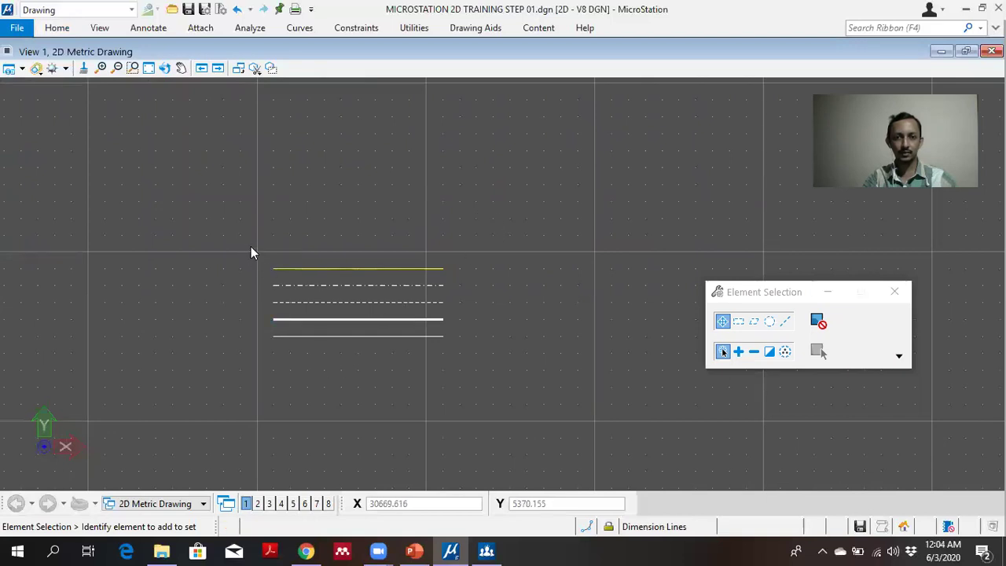
{"action": "left_click", "coordinate": [283, 272]}
{"action": "left_click", "coordinate": [293, 289]}
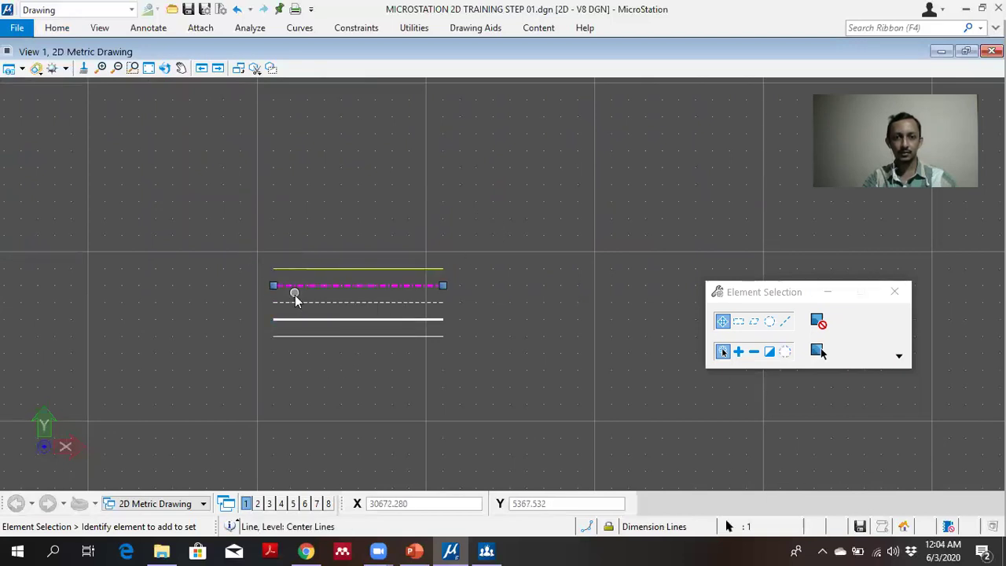
{"action": "key", "text": "Delete"}
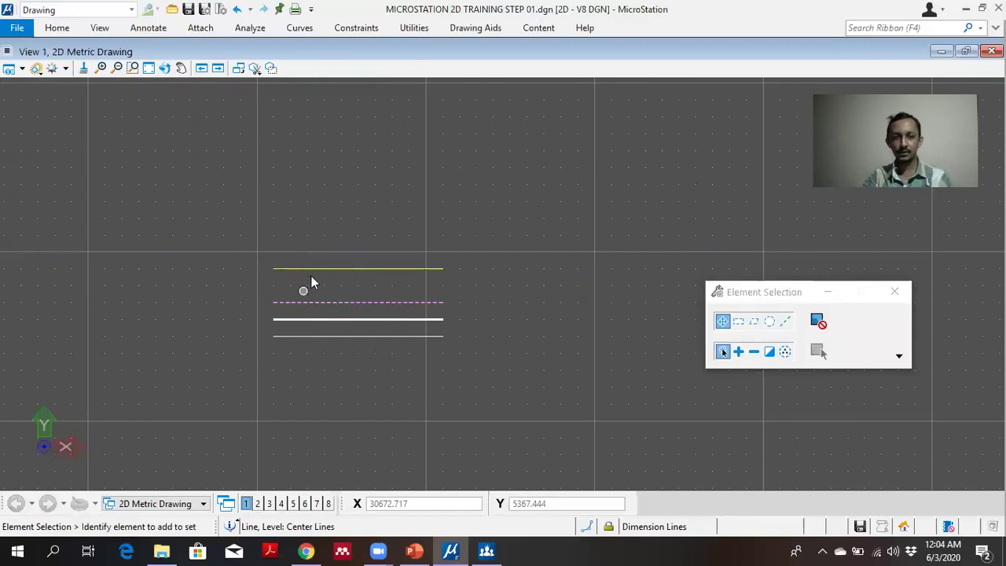
{"action": "left_click", "coordinate": [309, 271]}
{"action": "key", "text": "Delete"}
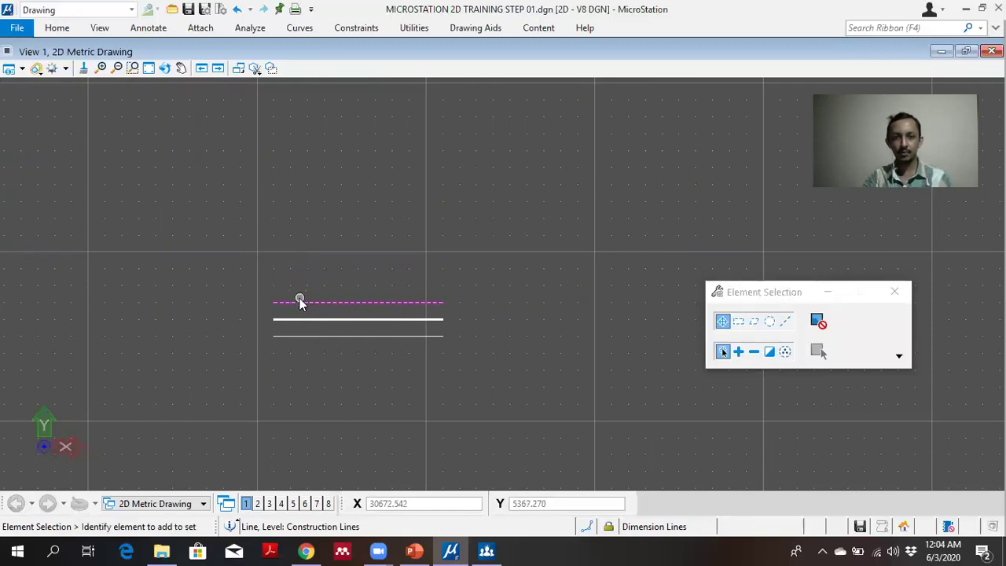
Step: Delete the remaining hidden, visible and dimension sample lines
{"action": "left_click", "coordinate": [299, 302]}
{"action": "key", "text": "Delete"}
{"action": "left_click", "coordinate": [308, 319]}
{"action": "key", "text": "Delete"}
{"action": "left_click", "coordinate": [315, 337]}
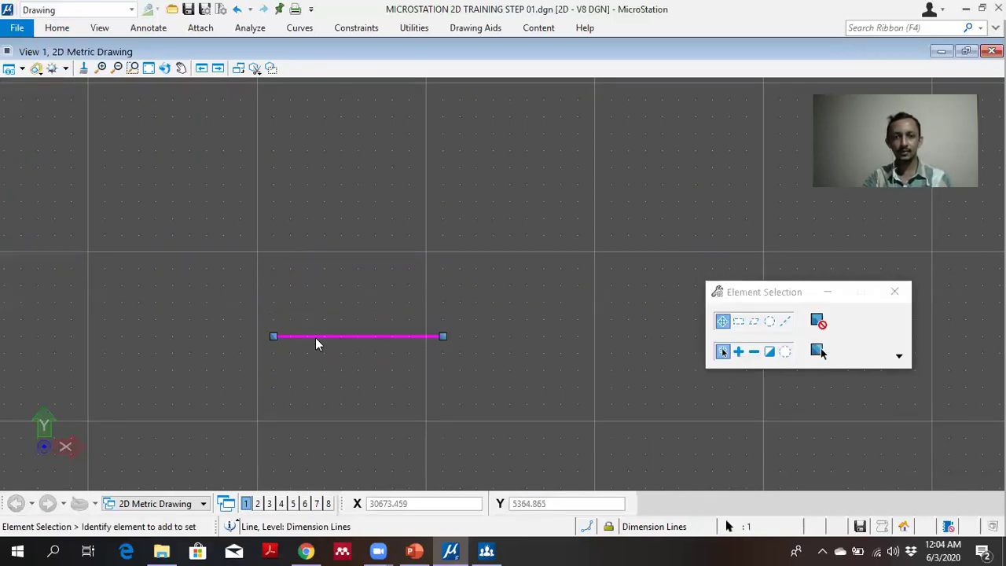
{"action": "key", "text": "Delete"}
{"action": "scroll", "coordinate": [330, 315], "scroll_direction": "down", "scroll_amount": 3}
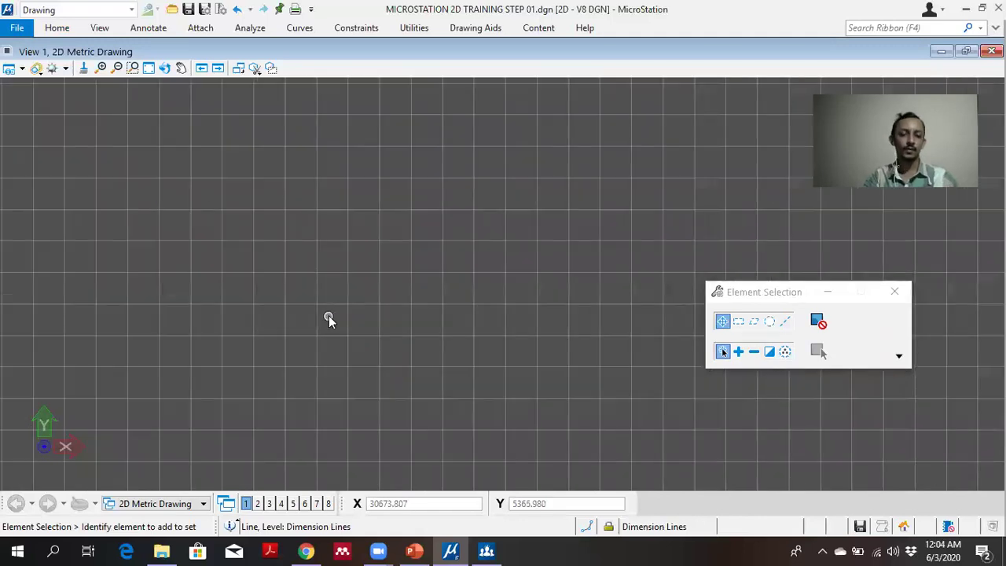
Step: Switch to PowerPoint and color the list item Adding “CADcells.cel” file red on the STEP 01 slide
{"action": "left_click", "coordinate": [415, 551]}
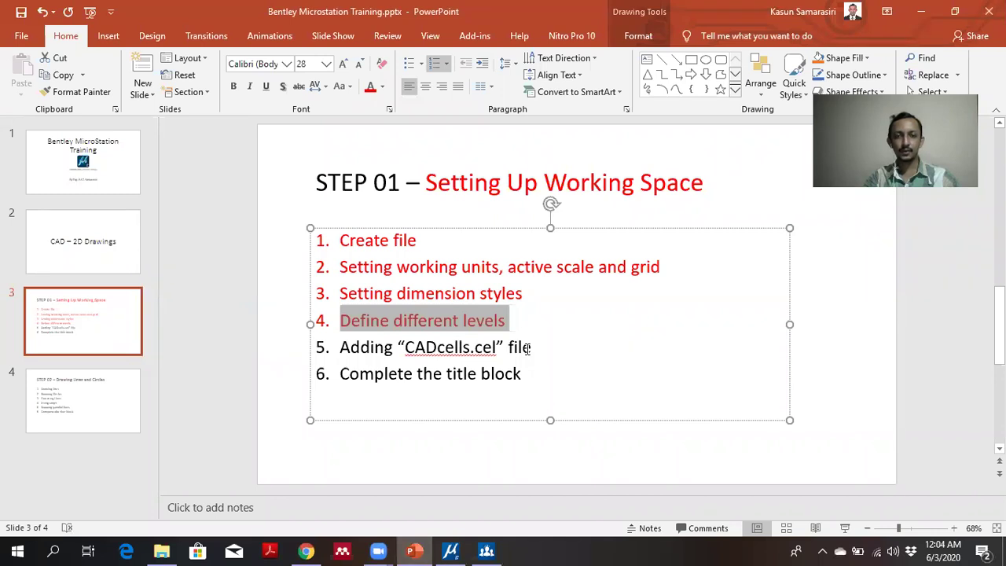
{"action": "left_click", "coordinate": [503, 324]}
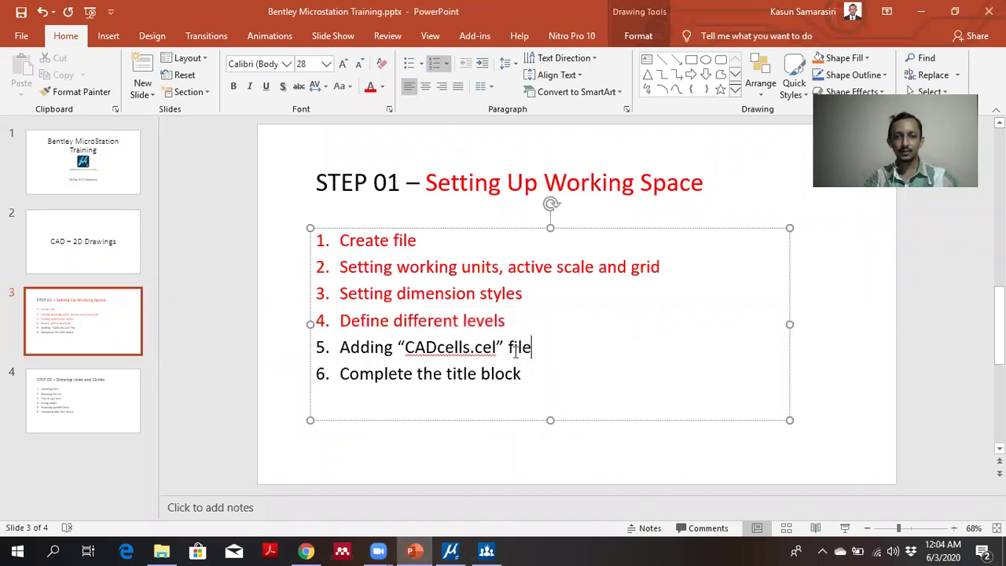
{"action": "left_click_drag", "start_coordinate": [343, 366], "coordinate": [343, 352]}
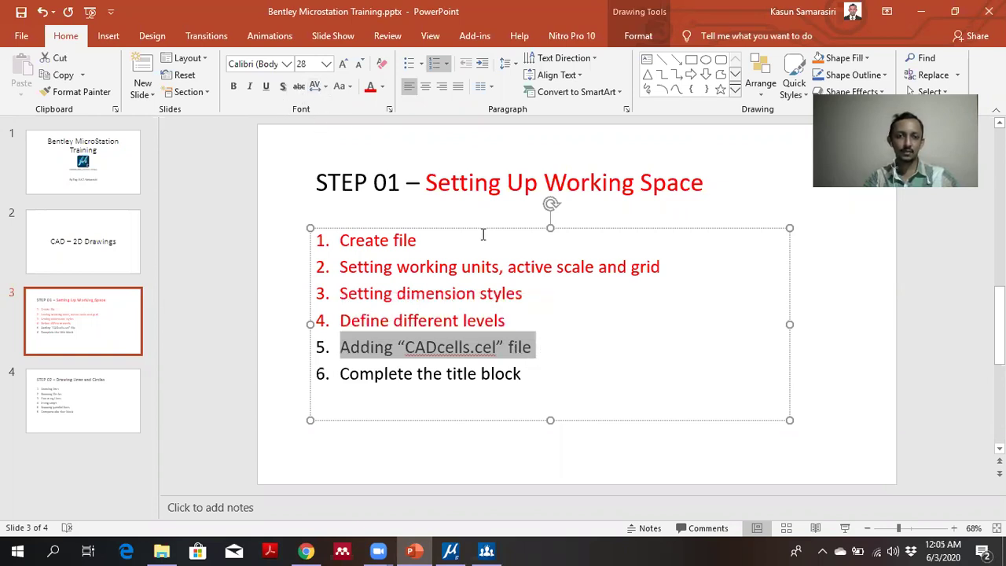
{"action": "left_click", "coordinate": [370, 86]}
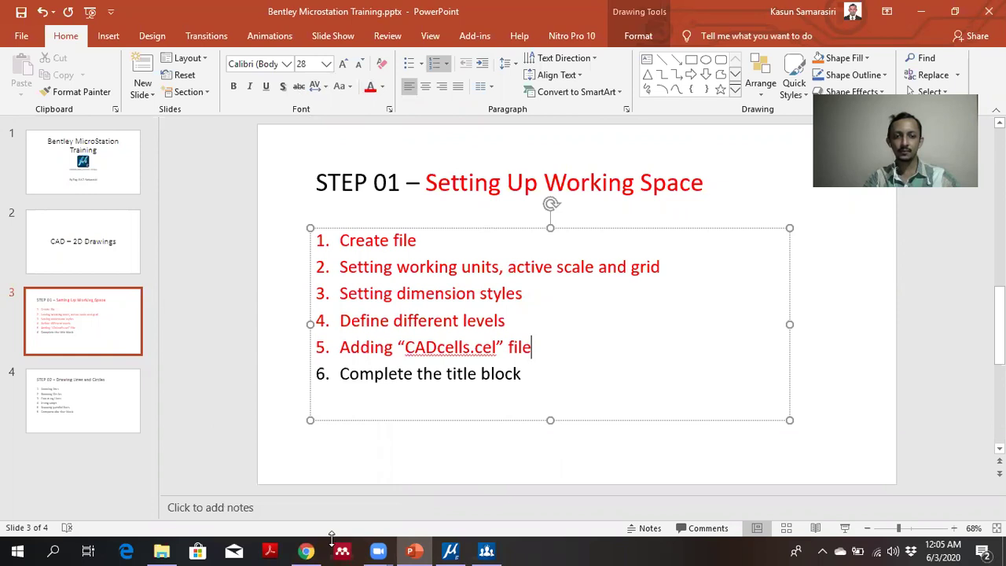
{"action": "left_click", "coordinate": [306, 551]}
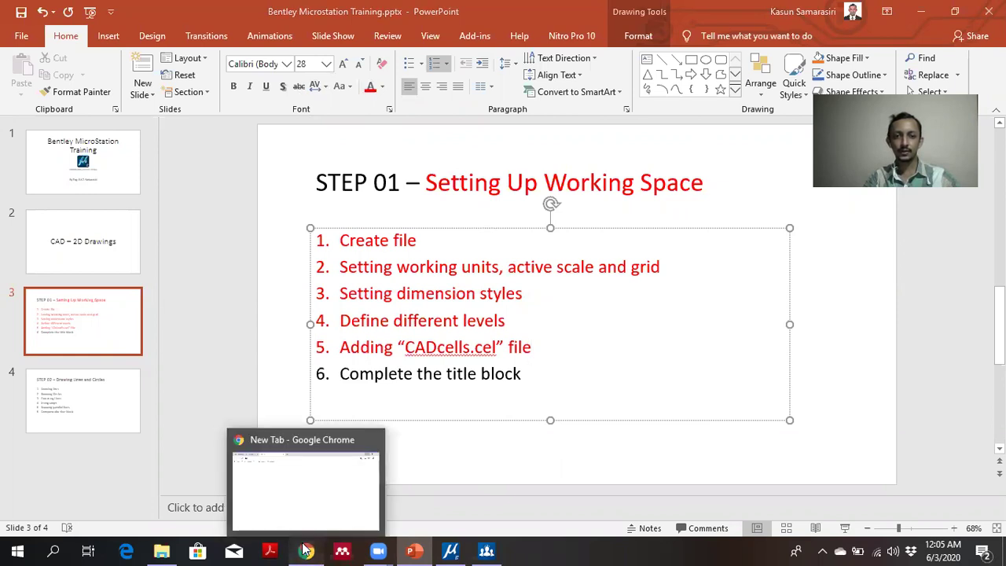
{"action": "left_click", "coordinate": [306, 551]}
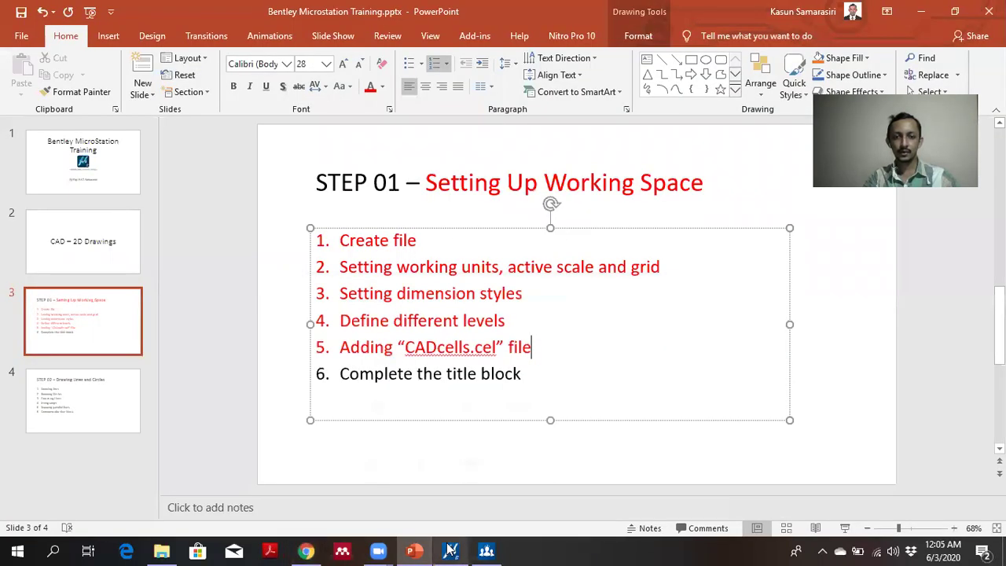
Step: Switch to MicroStation and load the CADcells.cel library from the Bentley Microstation Training desktop folder into the Cell Selector
{"action": "left_click", "coordinate": [450, 551]}
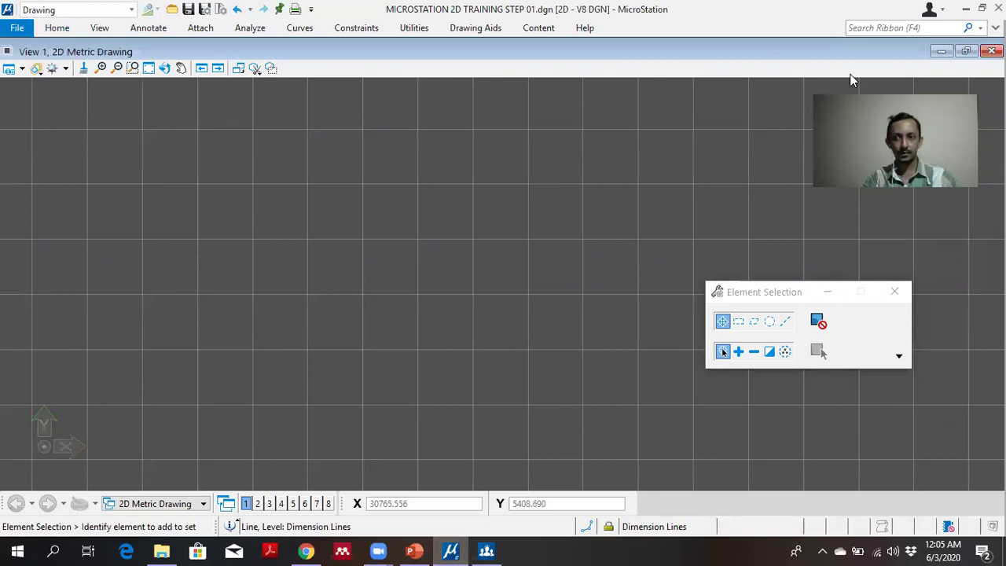
{"action": "key", "text": "F4"}
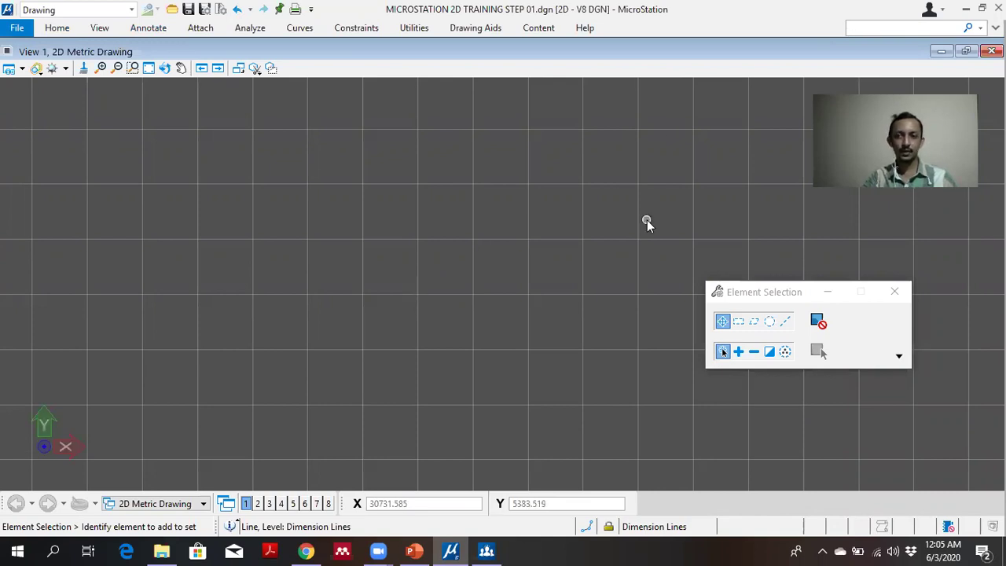
{"action": "type", "text": "c"}
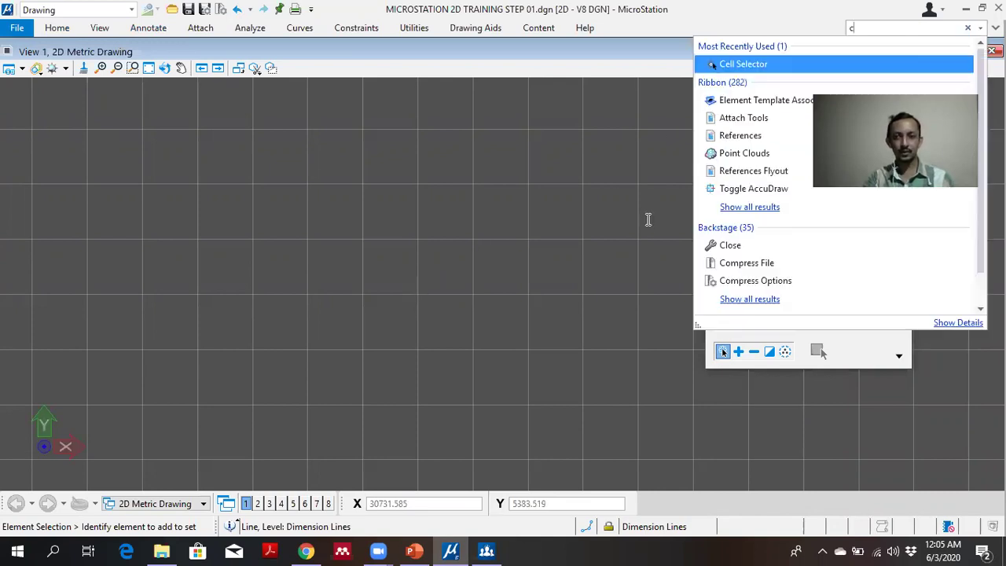
{"action": "left_click", "coordinate": [762, 67]}
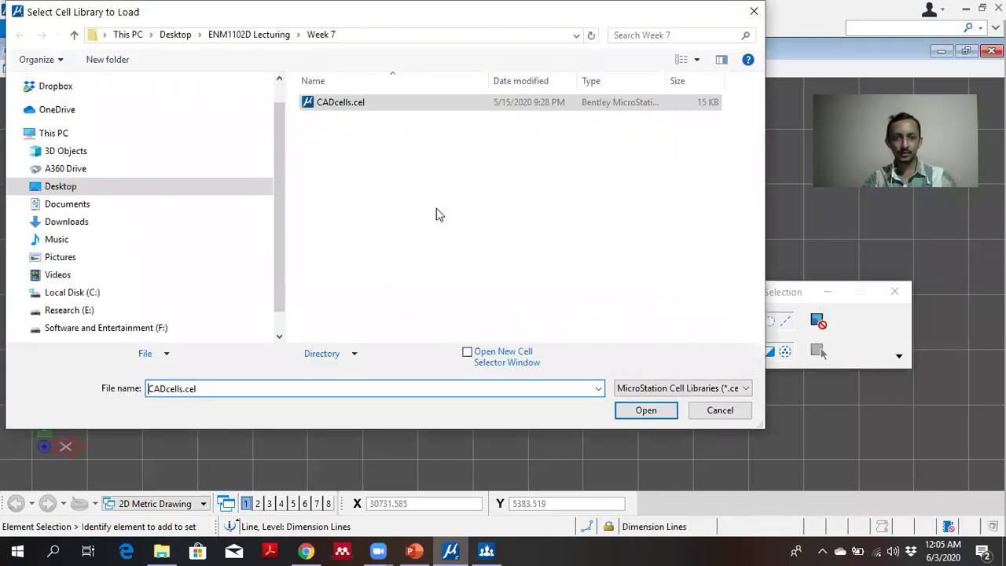
{"action": "left_click", "coordinate": [173, 35]}
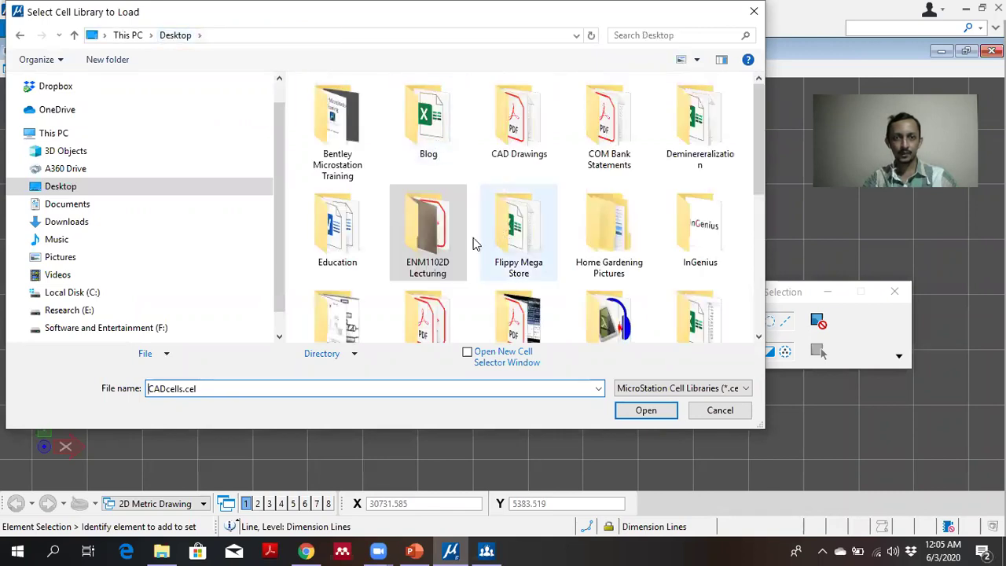
{"action": "double_click", "coordinate": [354, 161]}
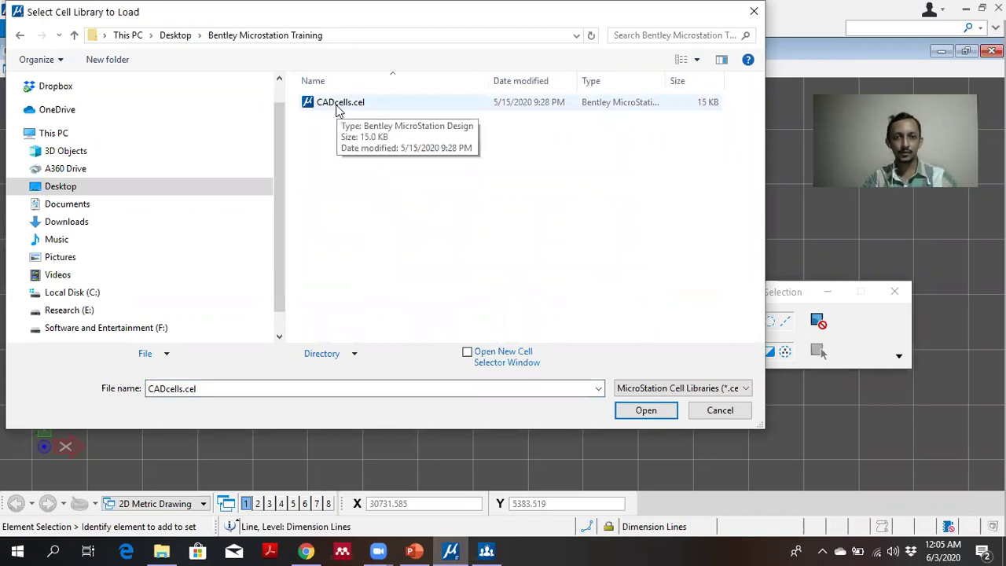
{"action": "left_click", "coordinate": [338, 109]}
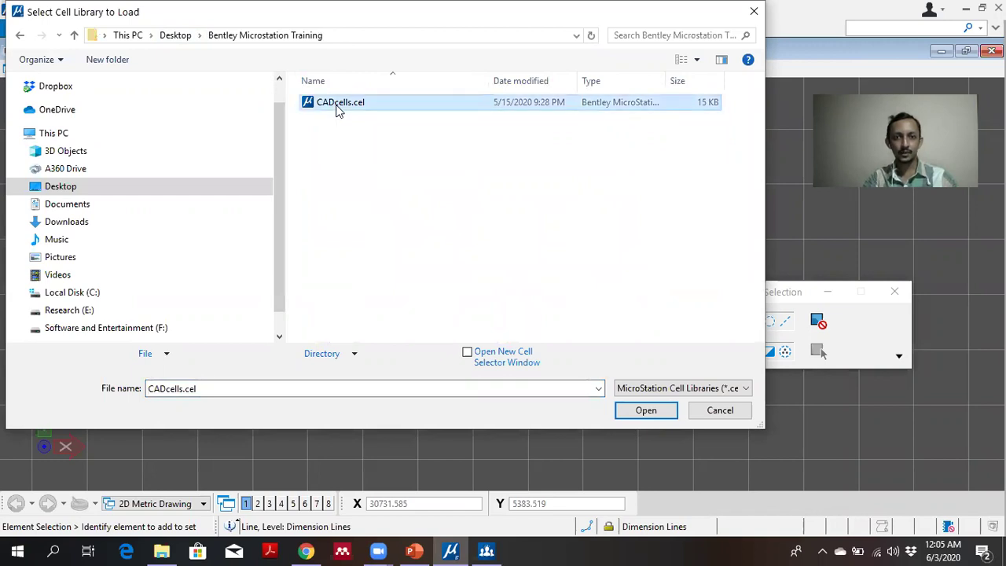
{"action": "left_click", "coordinate": [667, 412]}
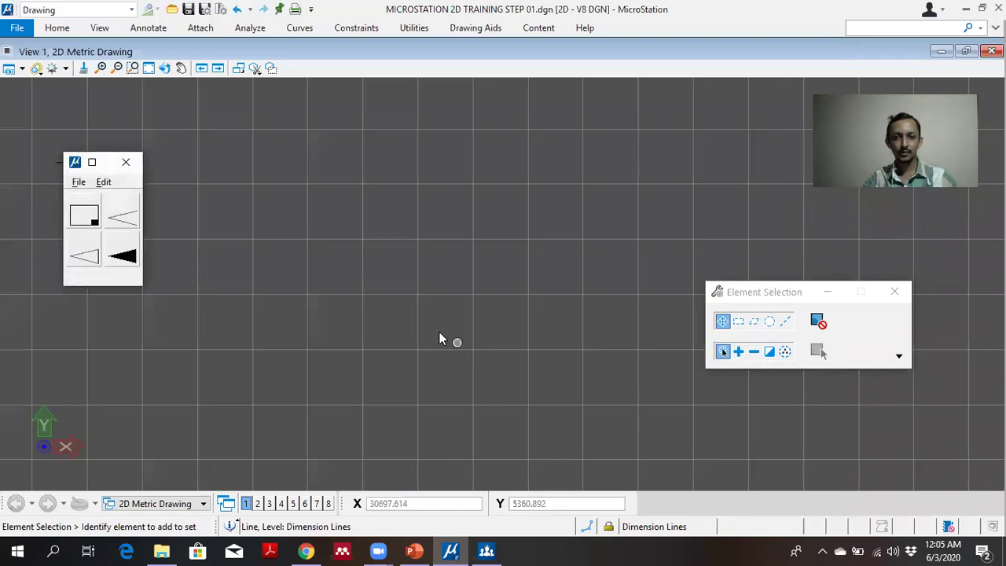
Step: Place the A3 border Full size cell with its lower-left corner on a major grid intersection and end the placement
{"action": "left_click", "coordinate": [90, 223]}
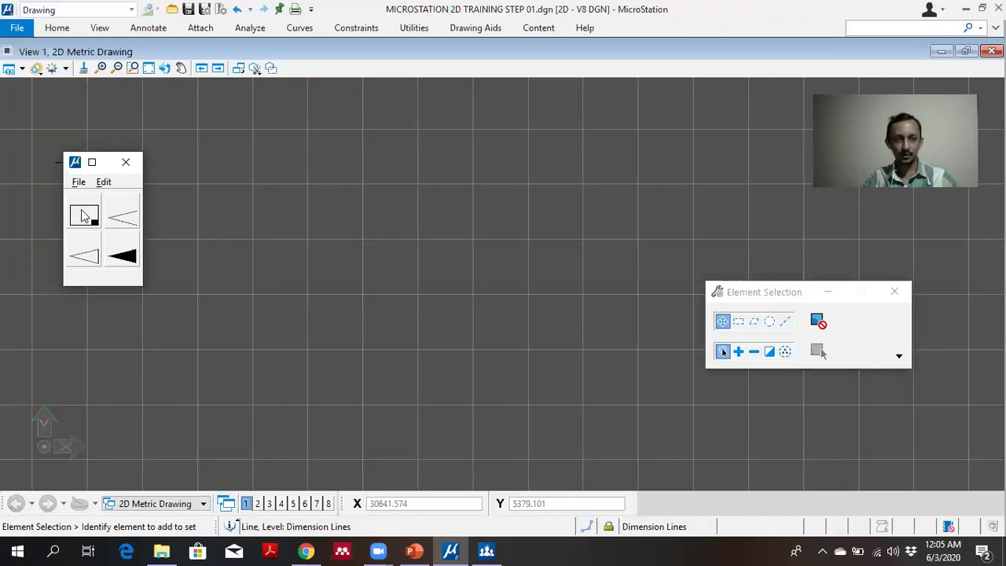
{"action": "double_click", "coordinate": [82, 216]}
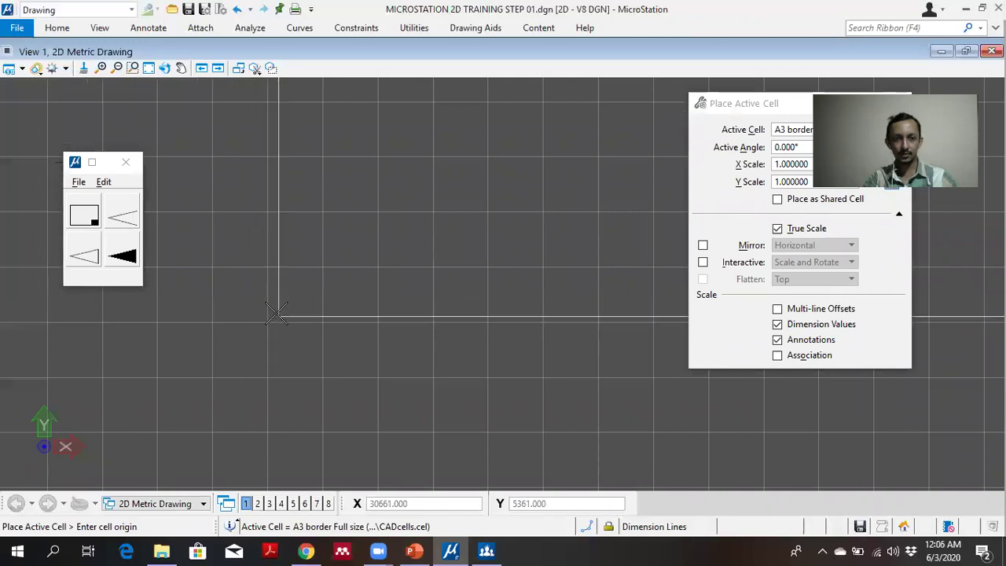
{"action": "scroll", "coordinate": [269, 318], "scroll_direction": "up", "scroll_amount": 2}
{"action": "scroll", "coordinate": [271, 315], "scroll_direction": "up", "scroll_amount": 2}
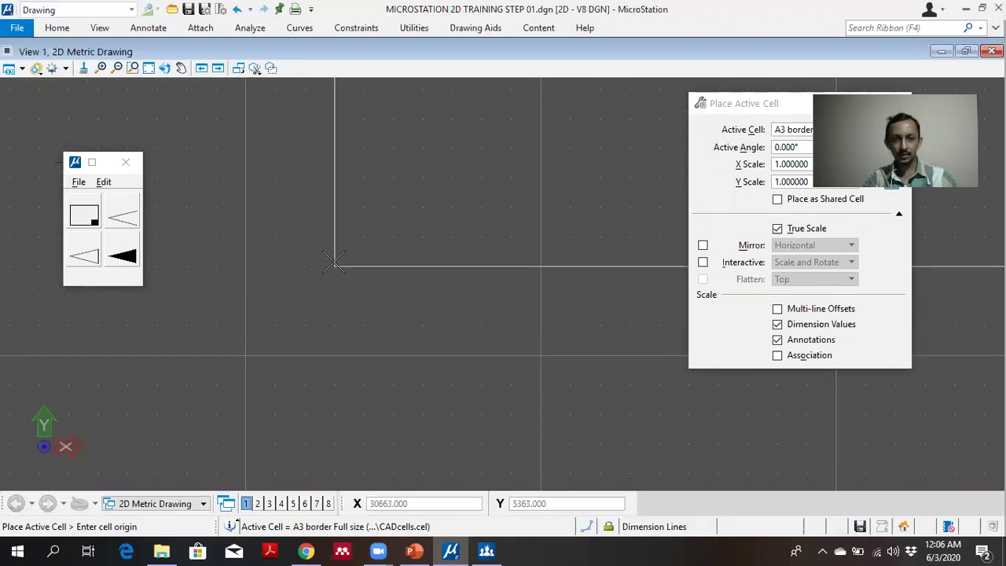
{"action": "scroll", "coordinate": [358, 243], "scroll_direction": "down", "scroll_amount": 2}
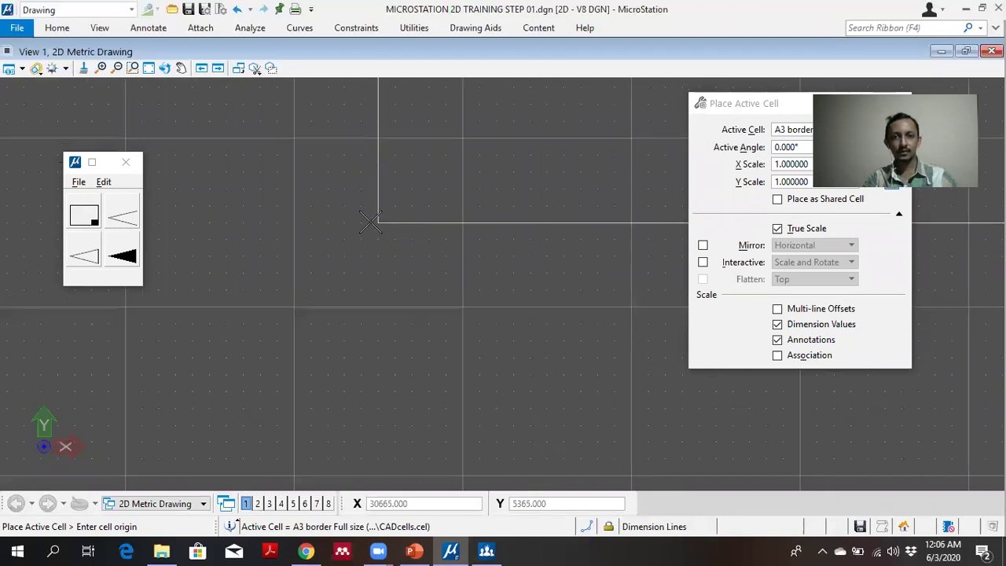
{"action": "scroll", "coordinate": [399, 190], "scroll_direction": "up", "scroll_amount": 2}
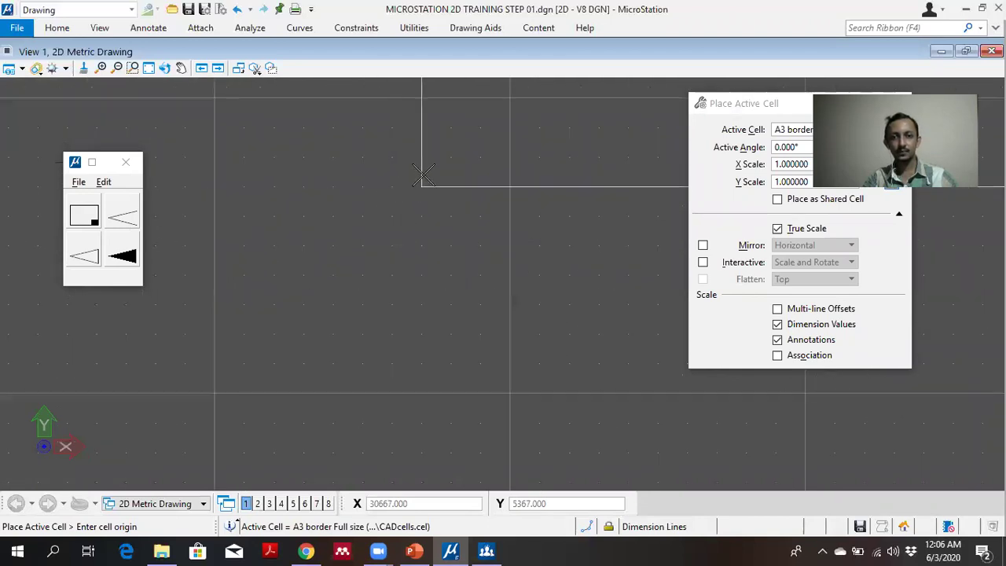
{"action": "left_click", "coordinate": [215, 393]}
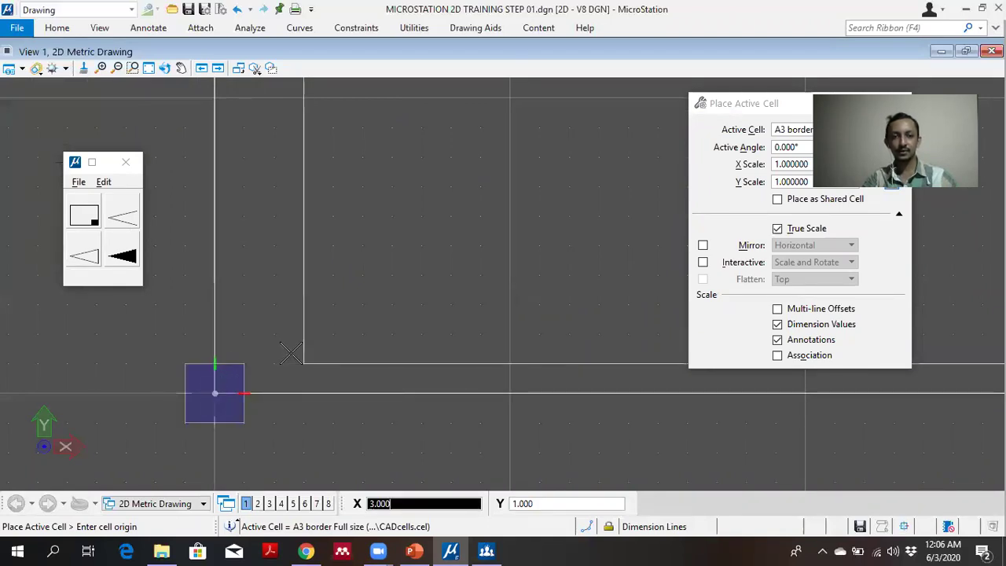
{"action": "scroll", "coordinate": [291, 354], "scroll_direction": "down", "scroll_amount": 5}
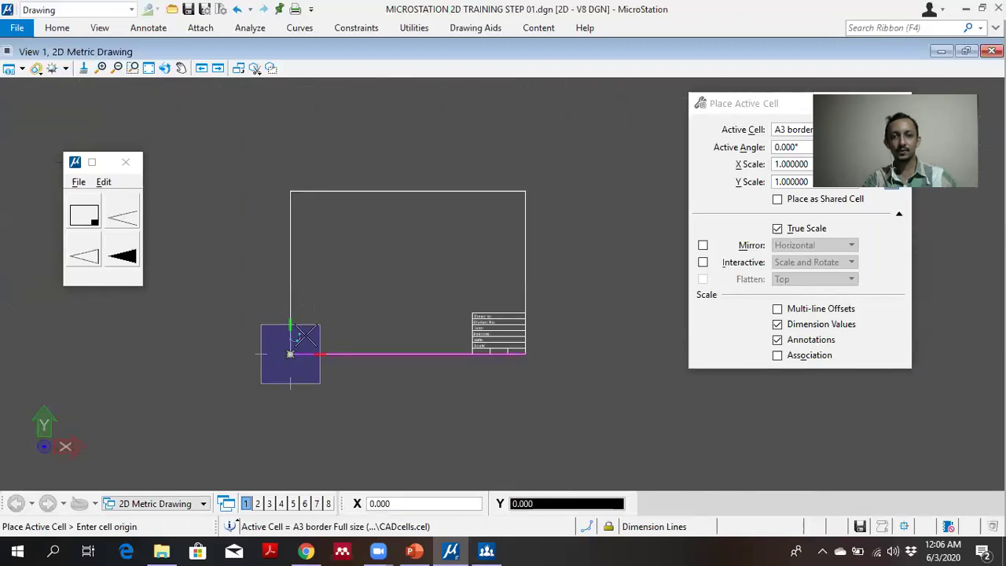
{"action": "key", "text": "Escape"}
Step: Examine the placed A3 border and the title block in its lower-right corner
{"action": "scroll", "coordinate": [395, 300], "scroll_direction": "up", "scroll_amount": 3}
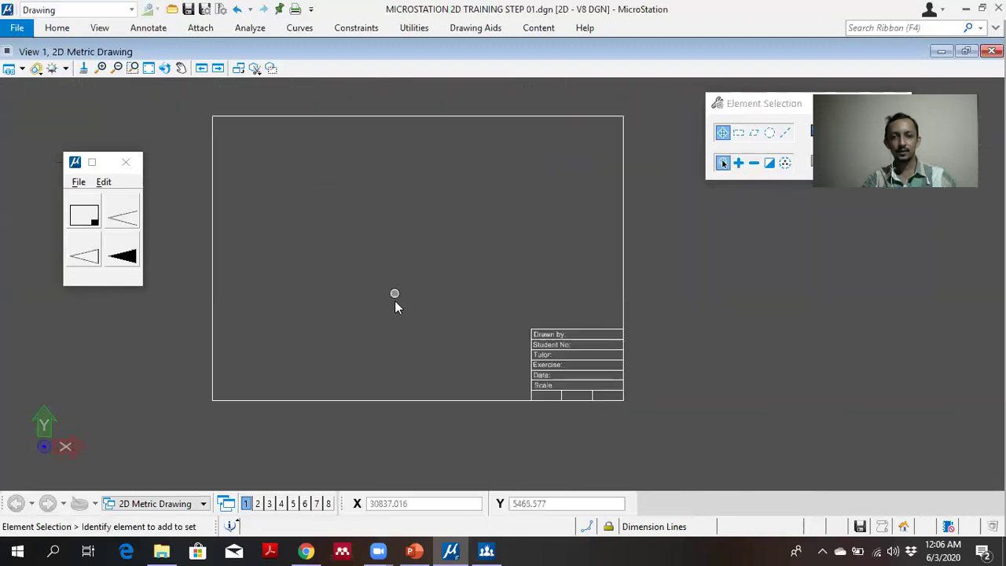
{"action": "scroll", "coordinate": [437, 314], "scroll_direction": "up", "scroll_amount": 3}
{"action": "scroll", "coordinate": [434, 332], "scroll_direction": "up", "scroll_amount": 1}
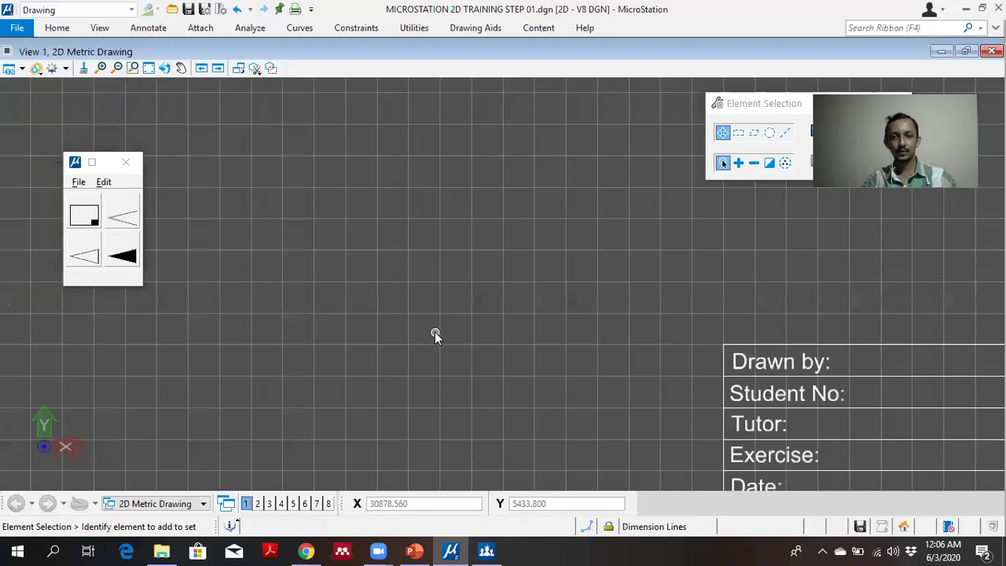
{"action": "scroll", "coordinate": [404, 337], "scroll_direction": "down", "scroll_amount": 4}
{"action": "scroll", "coordinate": [467, 370], "scroll_direction": "up", "scroll_amount": 2}
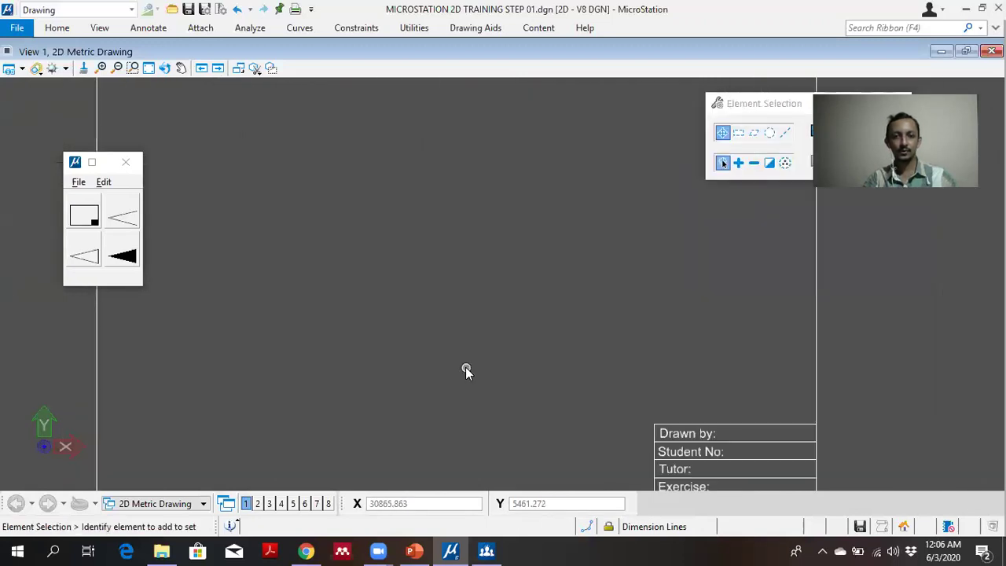
{"action": "scroll", "coordinate": [465, 367], "scroll_direction": "down", "scroll_amount": 2}
{"action": "mouse_move", "coordinate": [449, 317]}
{"action": "middle_mouse_down"}
{"action": "mouse_move", "coordinate": [454, 225]}
{"action": "mouse_move", "coordinate": [464, 253]}
{"action": "middle_mouse_up"}
{"action": "scroll", "coordinate": [454, 238], "scroll_direction": "up", "scroll_amount": 3}
{"action": "scroll", "coordinate": [452, 239], "scroll_direction": "down", "scroll_amount": 3}
{"action": "scroll", "coordinate": [451, 242], "scroll_direction": "up", "scroll_amount": 2}
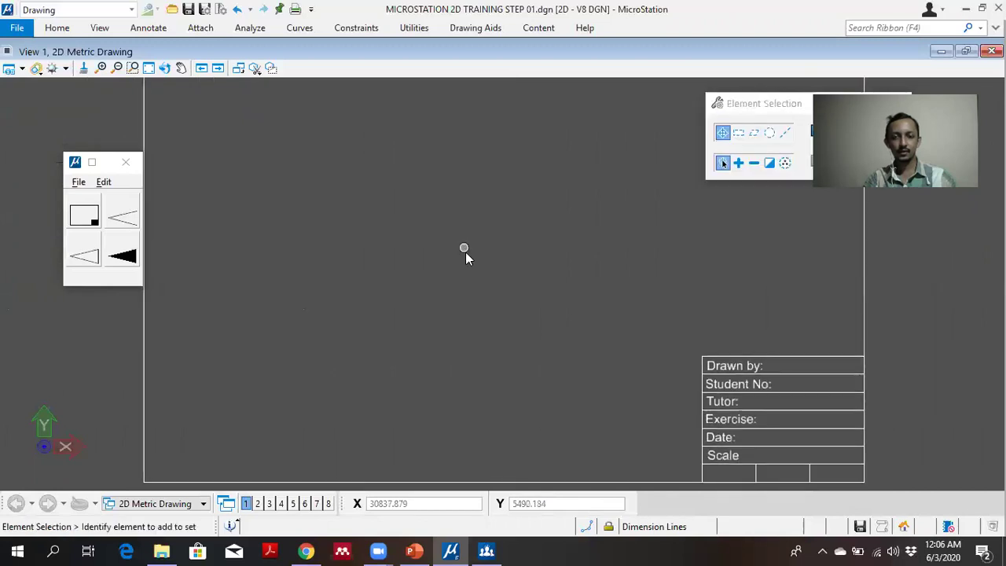
{"action": "mouse_move", "coordinate": [589, 291]}
{"action": "middle_mouse_down"}
{"action": "mouse_move", "coordinate": [624, 369]}
{"action": "mouse_move", "coordinate": [614, 349]}
{"action": "mouse_move", "coordinate": [597, 354]}
{"action": "mouse_move", "coordinate": [559, 312]}
{"action": "middle_mouse_up"}
{"action": "scroll", "coordinate": [573, 320], "scroll_direction": "up", "scroll_amount": 3}
{"action": "scroll", "coordinate": [556, 307], "scroll_direction": "down", "scroll_amount": 3}
{"action": "scroll", "coordinate": [552, 303], "scroll_direction": "down", "scroll_amount": 2}
{"action": "scroll", "coordinate": [503, 287], "scroll_direction": "down", "scroll_amount": 2}
{"action": "scroll", "coordinate": [496, 299], "scroll_direction": "up", "scroll_amount": 2}
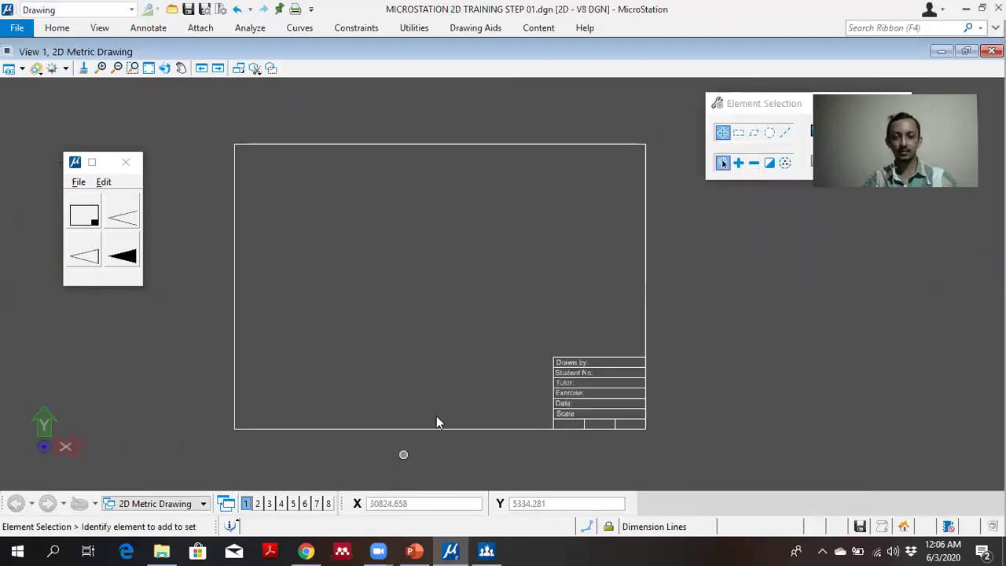
{"action": "mouse_move", "coordinate": [488, 363]}
{"action": "middle_mouse_down"}
{"action": "mouse_move", "coordinate": [413, 328]}
{"action": "mouse_move", "coordinate": [514, 333]}
{"action": "mouse_move", "coordinate": [680, 282]}
{"action": "middle_mouse_up"}
{"action": "scroll", "coordinate": [438, 343], "scroll_direction": "up", "scroll_amount": 2}
{"action": "mouse_move", "coordinate": [508, 312]}
{"action": "middle_mouse_down"}
{"action": "mouse_move", "coordinate": [591, 424]}
{"action": "mouse_move", "coordinate": [606, 423]}
{"action": "middle_mouse_up"}
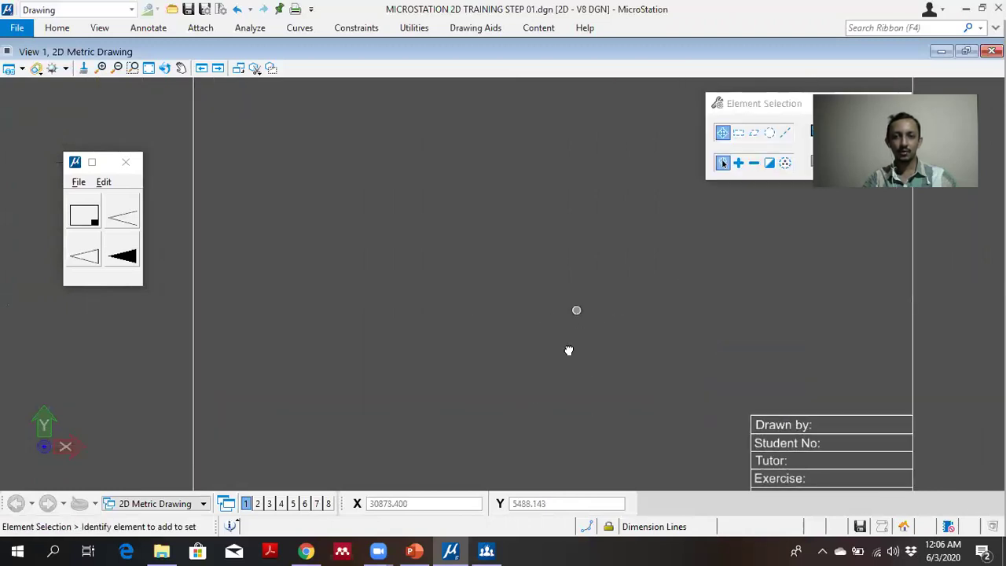
{"action": "mouse_move", "coordinate": [574, 310]}
{"action": "middle_mouse_down"}
{"action": "mouse_move", "coordinate": [529, 442]}
{"action": "mouse_move", "coordinate": [568, 353]}
{"action": "mouse_move", "coordinate": [535, 321]}
{"action": "mouse_move", "coordinate": [492, 231]}
{"action": "middle_mouse_up"}
{"action": "right_click", "coordinate": [492, 231]}
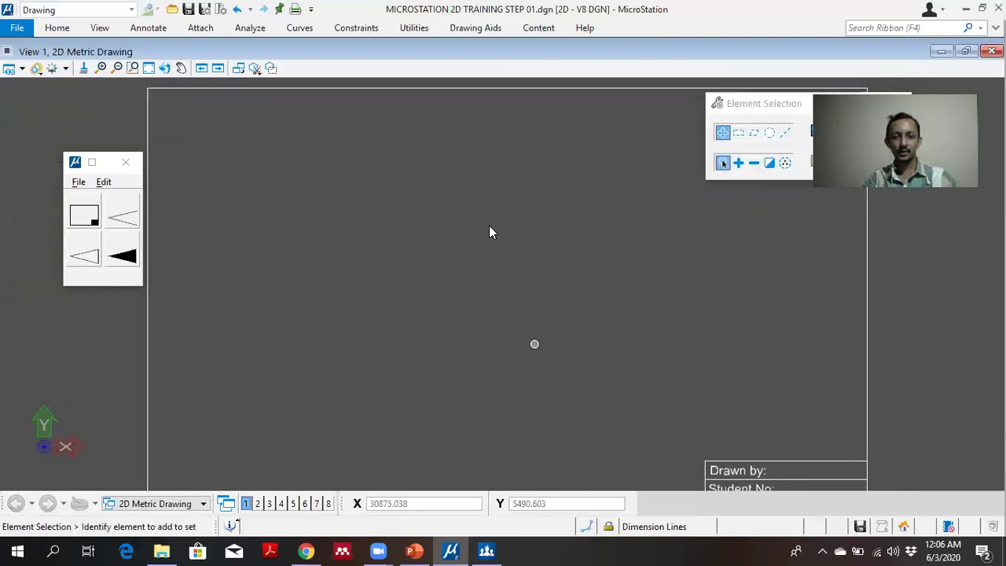
{"action": "mouse_move", "coordinate": [496, 319]}
{"action": "middle_mouse_down"}
{"action": "mouse_move", "coordinate": [463, 306]}
{"action": "mouse_move", "coordinate": [433, 267]}
{"action": "middle_mouse_up"}
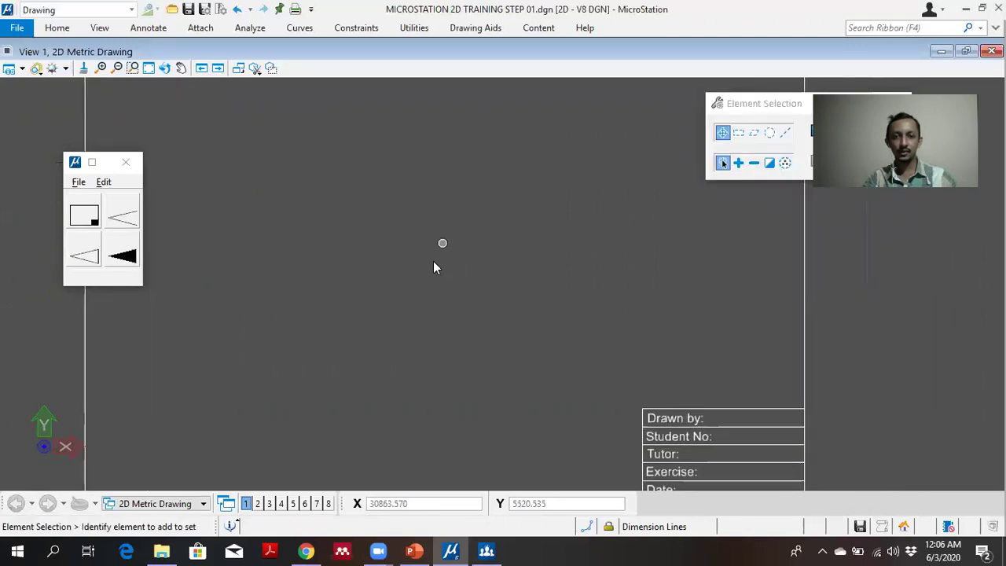
Step: Switch to PowerPoint and color the list item Complete the title block red on the STEP 01 slide
{"action": "left_click", "coordinate": [415, 550]}
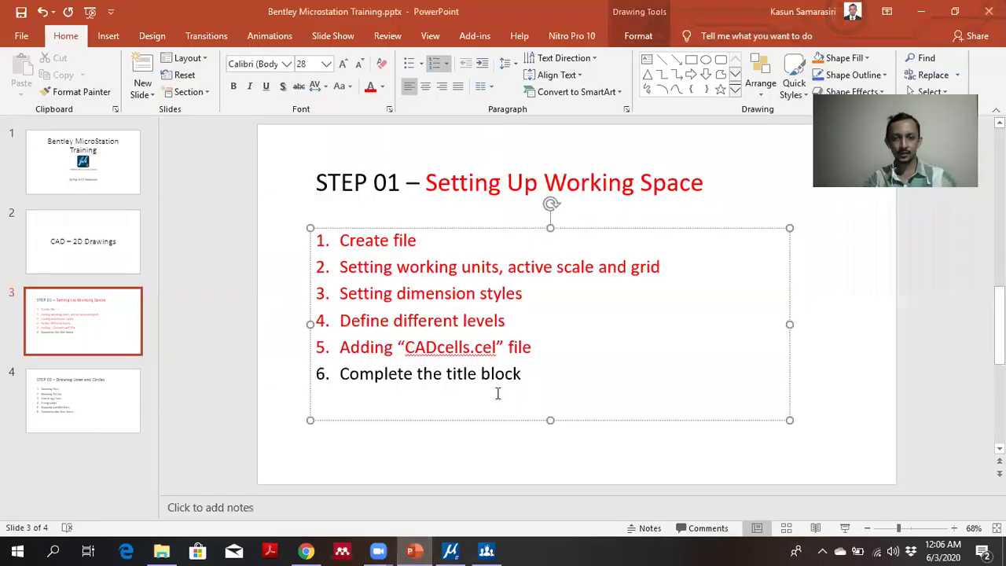
{"action": "triple_click", "coordinate": [357, 400]}
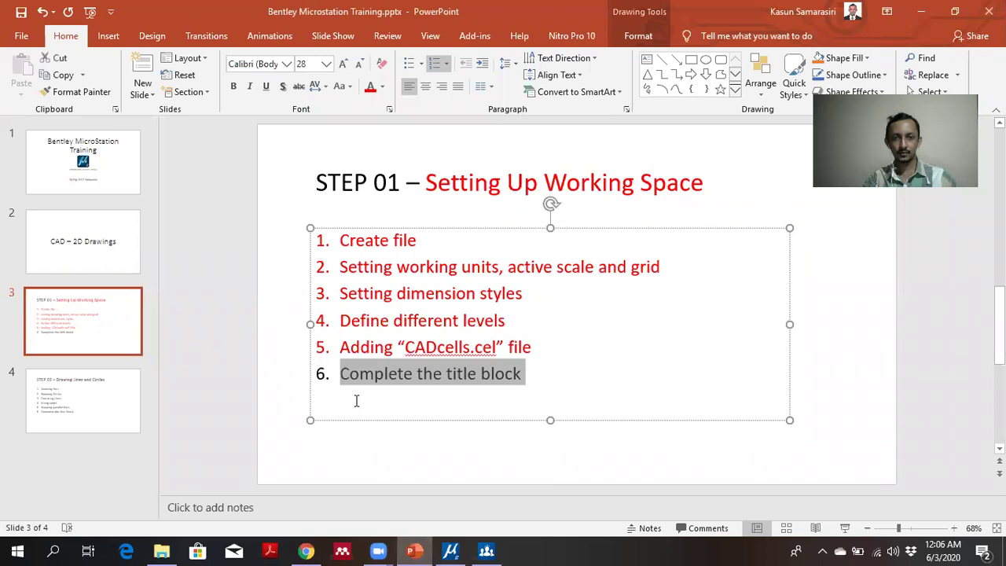
{"action": "left_click", "coordinate": [370, 86]}
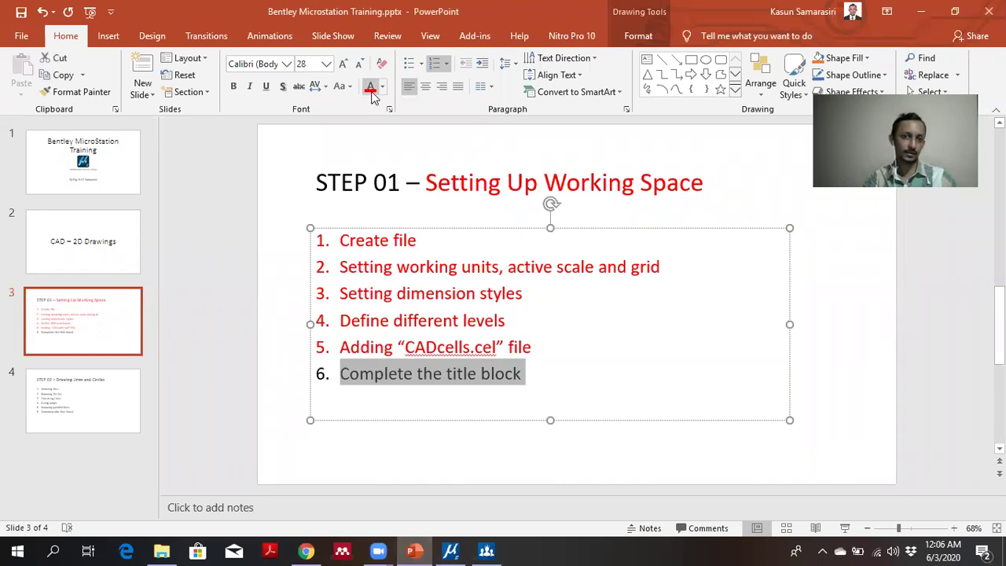
Step: Switch back to MicroStation, bring the title block into view and open the text style settings
{"action": "left_click", "coordinate": [454, 550]}
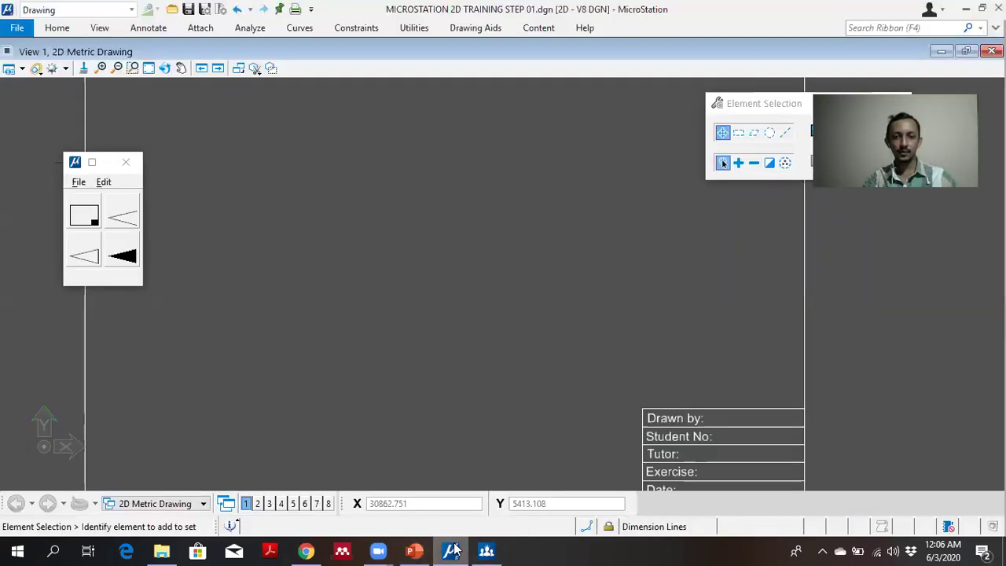
{"action": "middle_click_drag", "start_coordinate": [339, 313], "coordinate": [449, 290]}
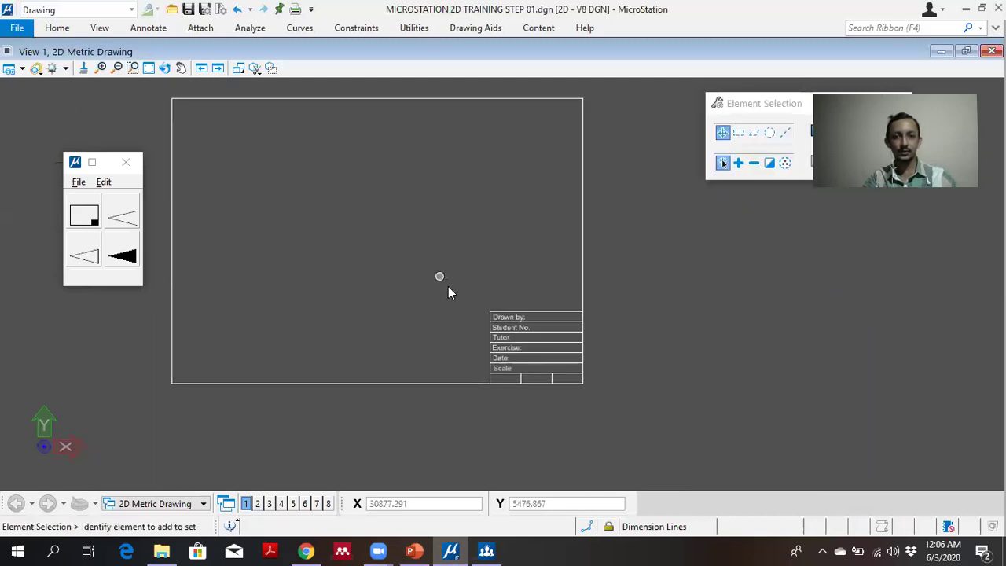
{"action": "scroll", "coordinate": [448, 290], "scroll_direction": "up", "scroll_amount": 2}
{"action": "left_click", "coordinate": [136, 29]}
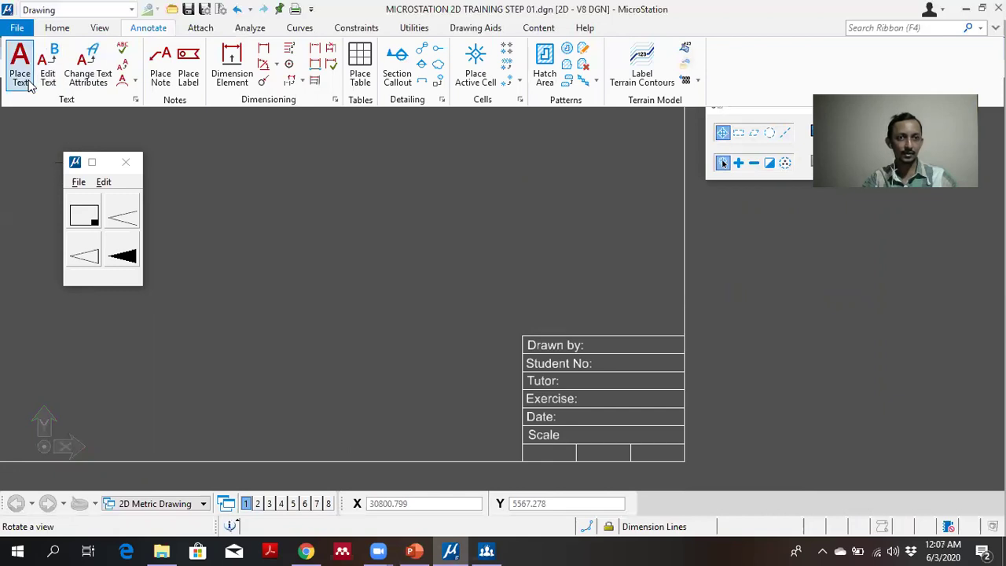
{"action": "left_click", "coordinate": [135, 100]}
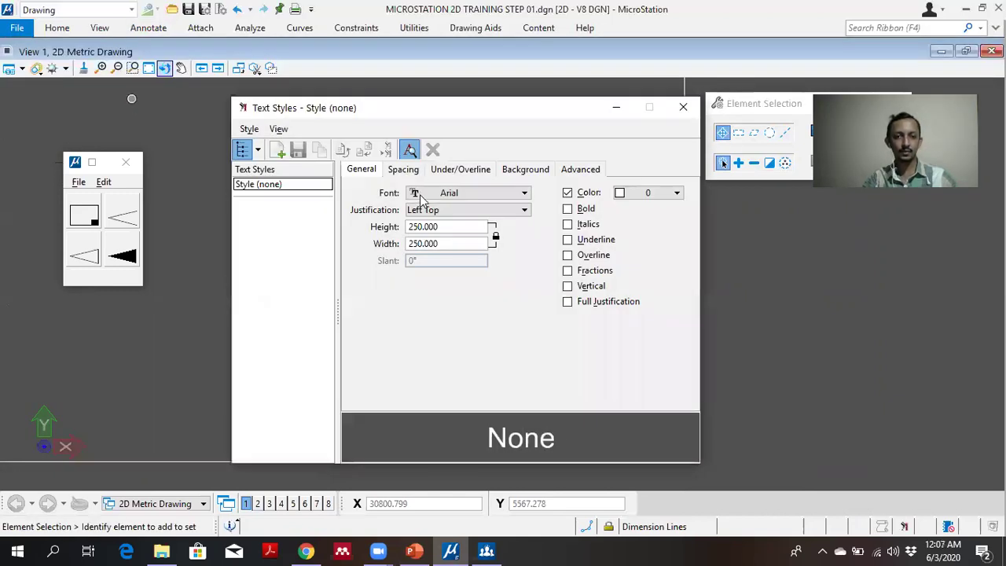
Step: Create a new text style named Text Layer 1
{"action": "left_click", "coordinate": [277, 153]}
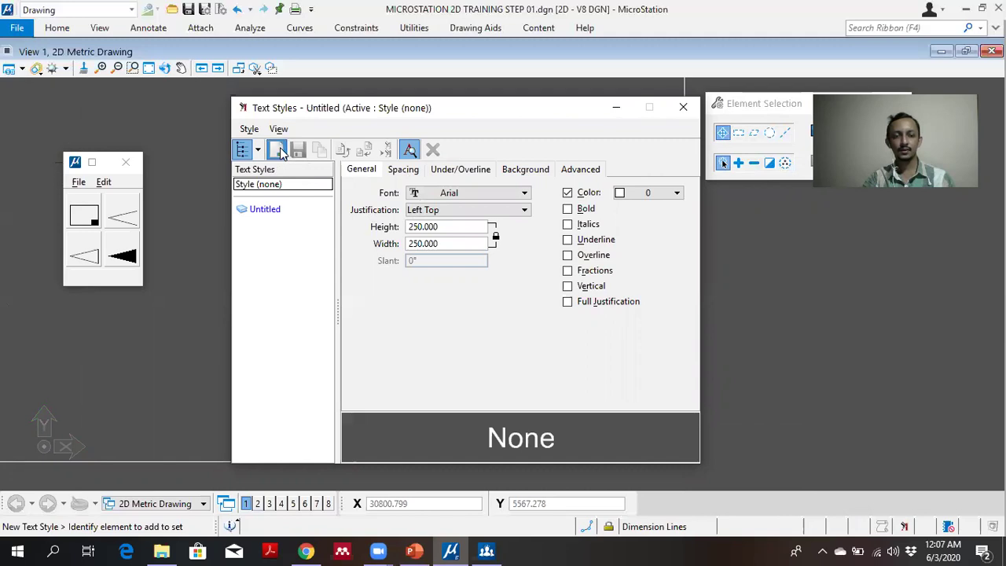
{"action": "left_click", "coordinate": [274, 209]}
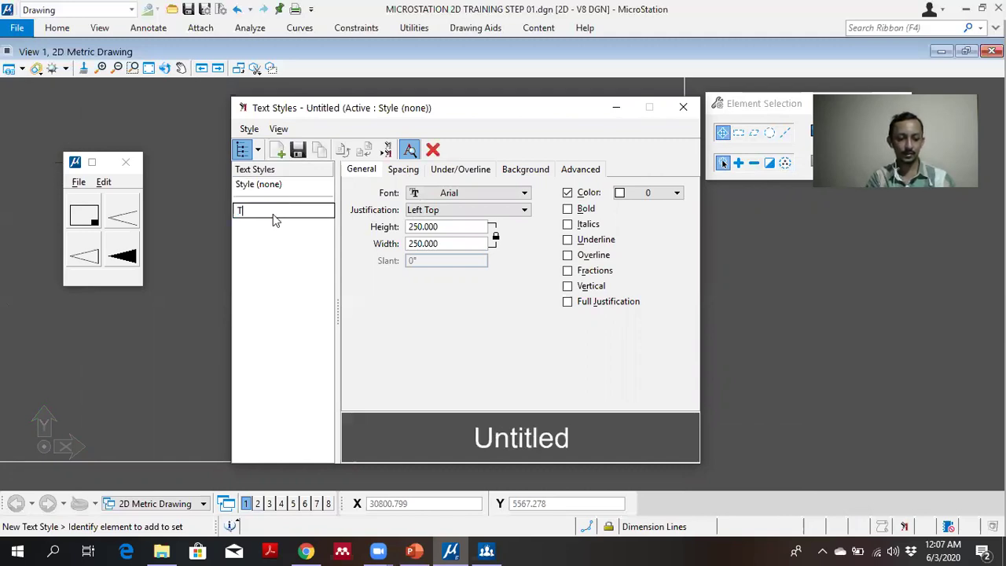
{"action": "type", "text": "Test"}
{"action": "key", "text": "BackSpace"}
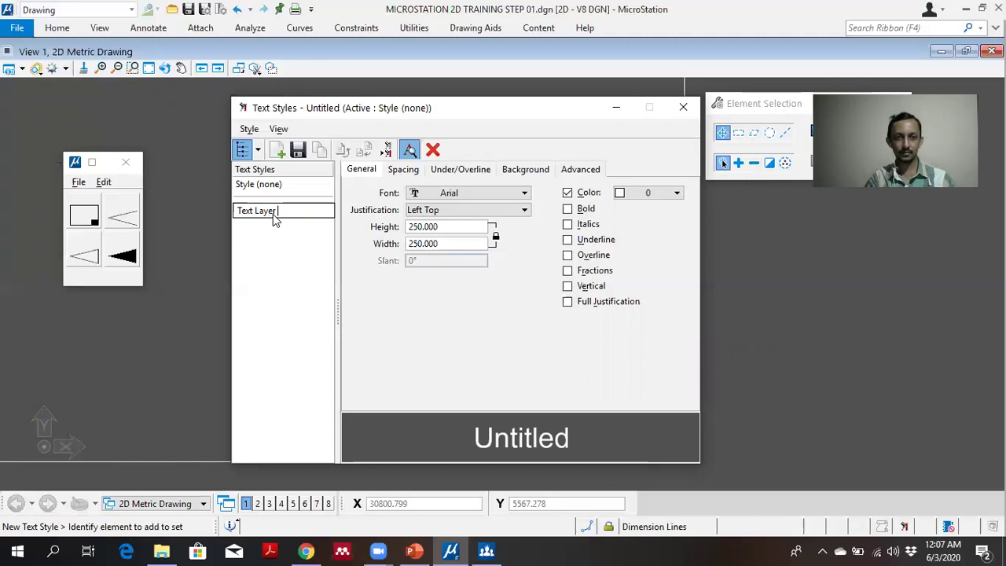
{"action": "type", "text": "1"}
{"action": "key", "text": "Return"}
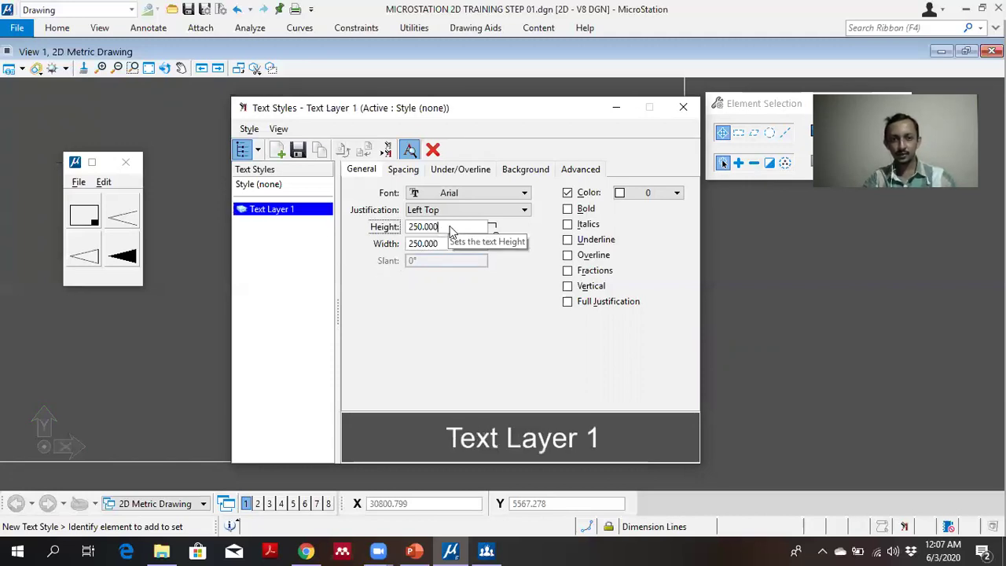
Step: Set the Text Layer 1 style's height and width to 6
{"action": "left_click_drag", "start_coordinate": [448, 229], "coordinate": [395, 234]}
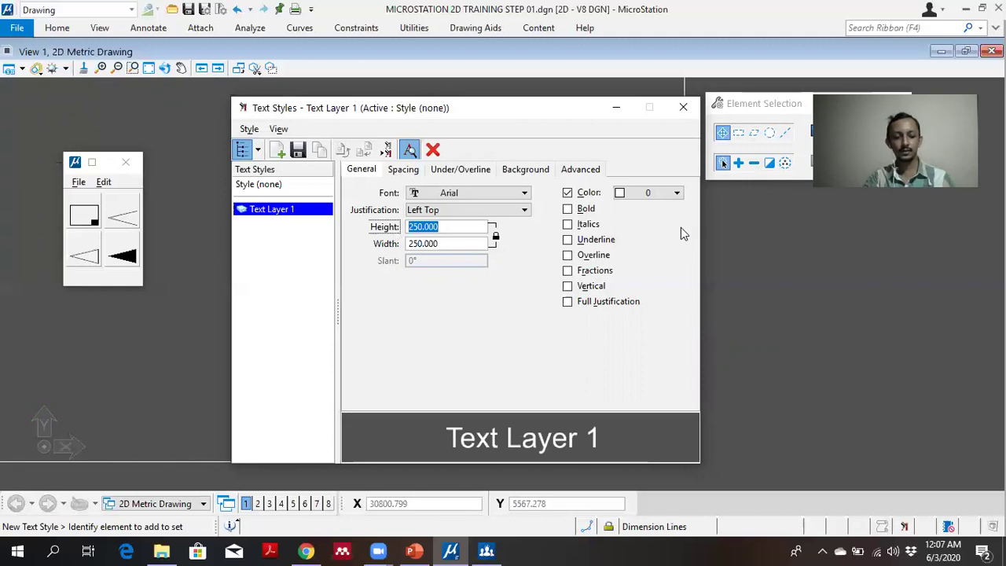
{"action": "type", "text": "6"}
{"action": "key", "text": "Tab"}
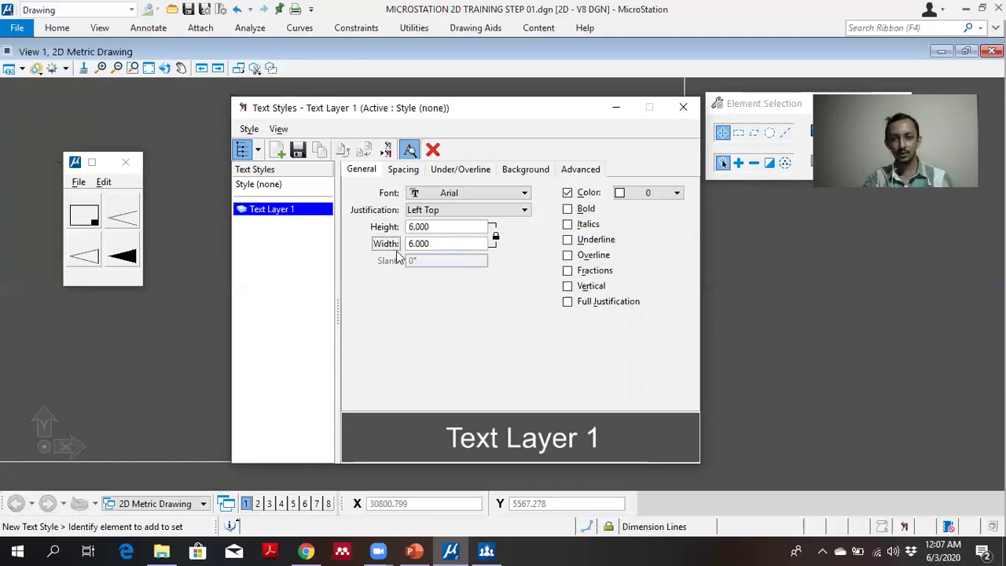
{"action": "left_click", "coordinate": [444, 229]}
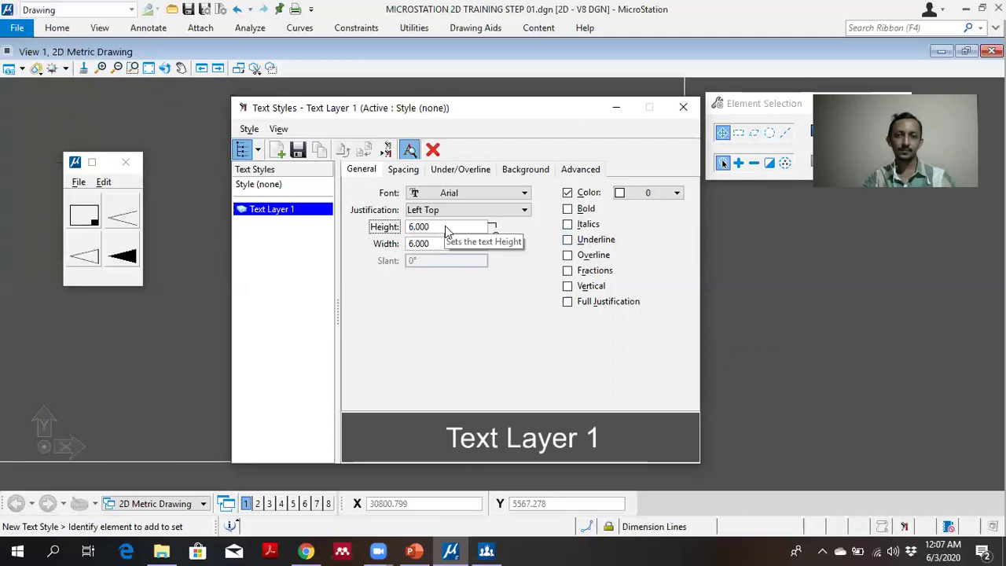
Step: Review the style's available fonts and its spacing, under/overline, background and advanced settings
{"action": "left_click", "coordinate": [488, 194]}
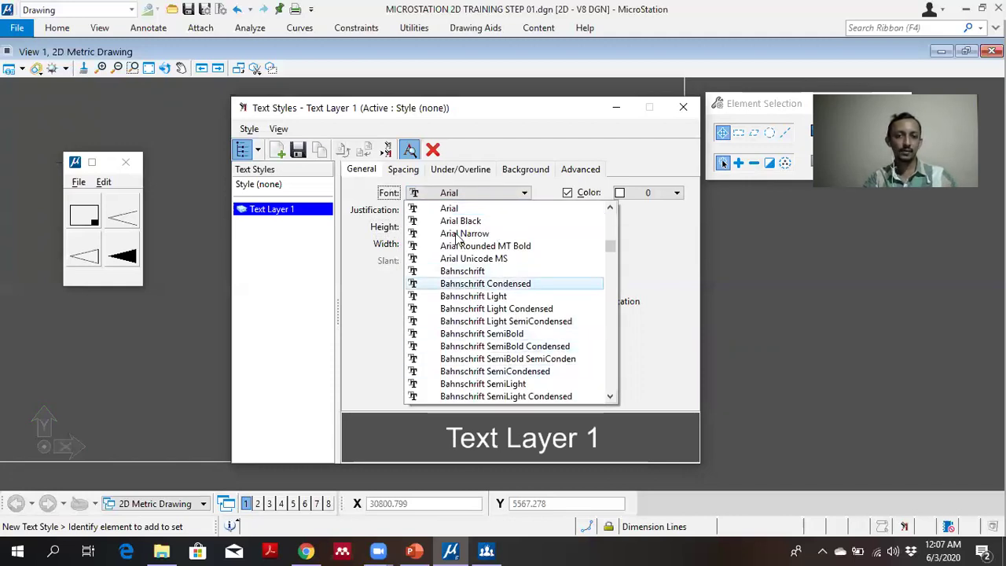
{"action": "left_click", "coordinate": [368, 194]}
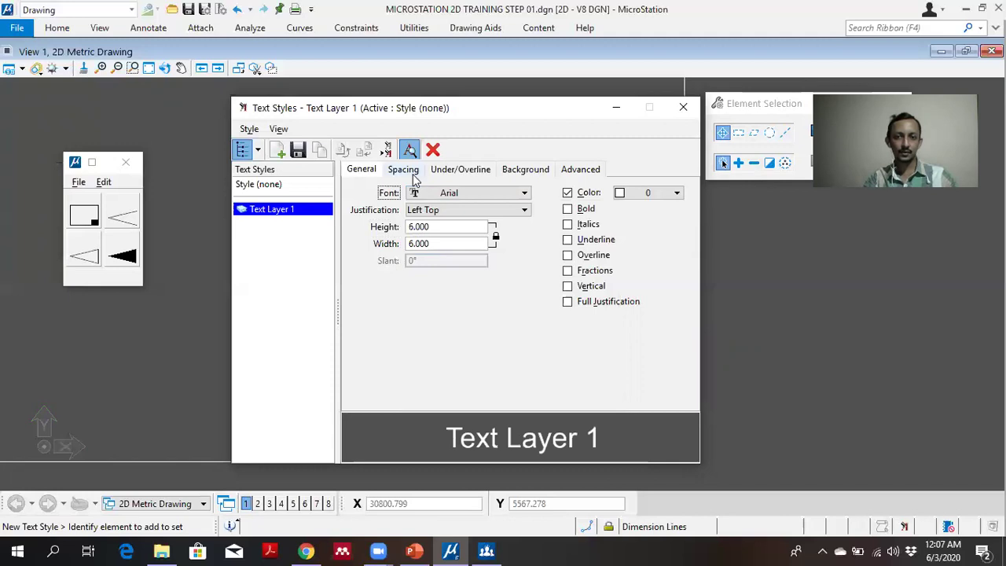
{"action": "left_click", "coordinate": [404, 169]}
{"action": "left_click", "coordinate": [448, 171]}
{"action": "left_click", "coordinate": [513, 169]}
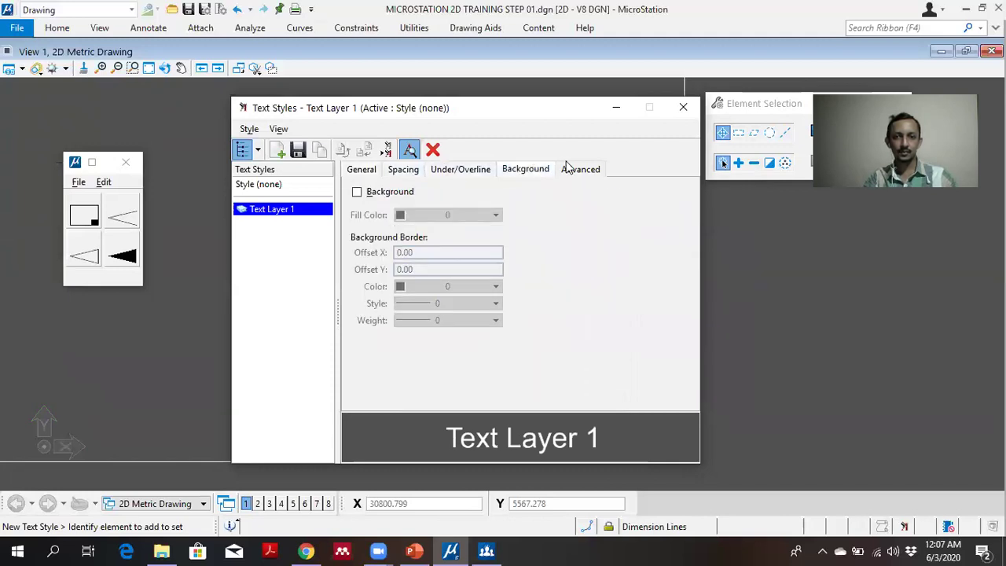
{"action": "left_click", "coordinate": [578, 172]}
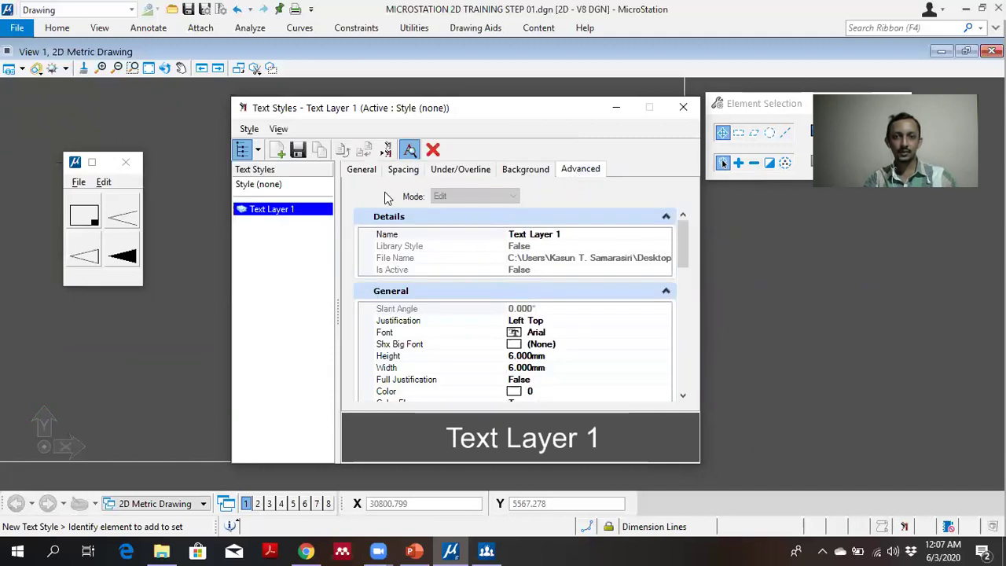
Step: Save the Text Layer 1 style and close the text style settings
{"action": "left_click", "coordinate": [370, 171]}
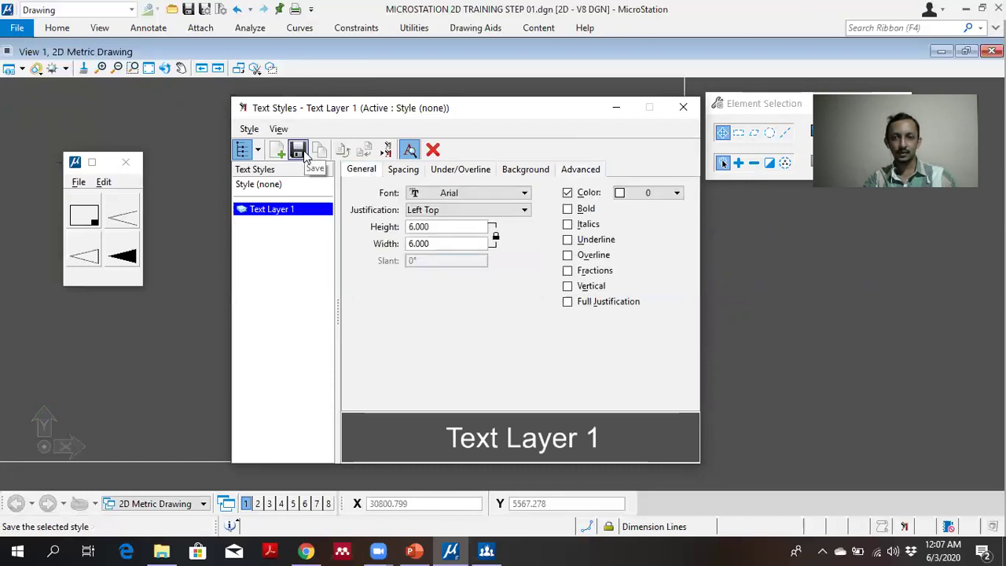
{"action": "left_click", "coordinate": [299, 151]}
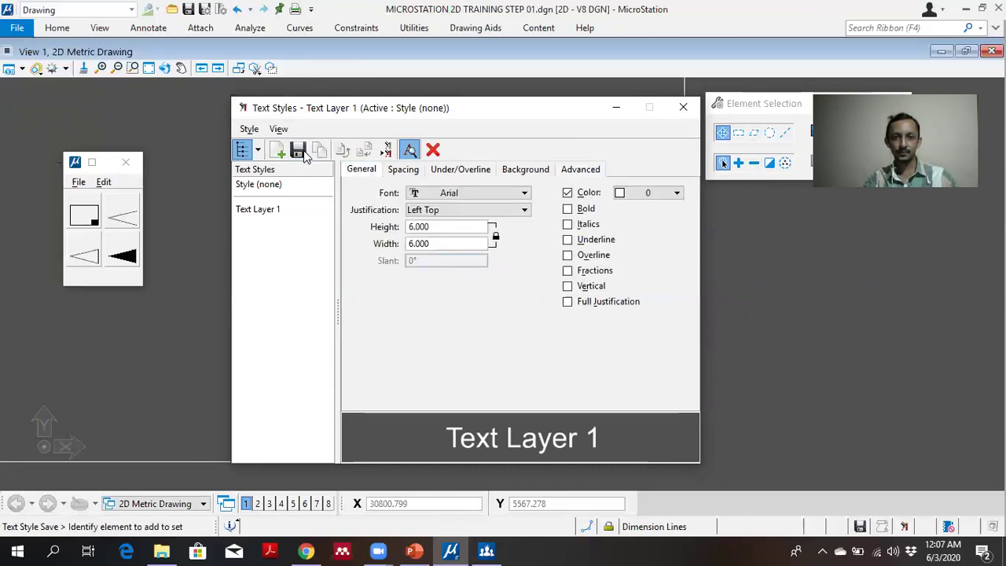
{"action": "left_click", "coordinate": [673, 108]}
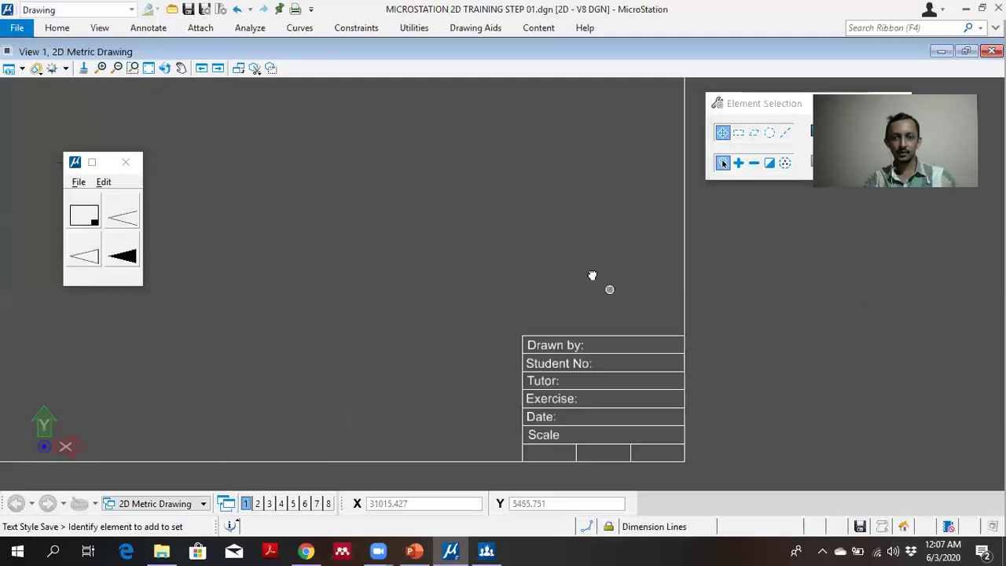
Step: Start the Place Text command at the title block and enter the drafter's name for the Drawn by row
{"action": "middle_click_drag", "start_coordinate": [592, 275], "coordinate": [445, 195]}
{"action": "scroll", "coordinate": [534, 256], "scroll_direction": "up", "scroll_amount": 2}
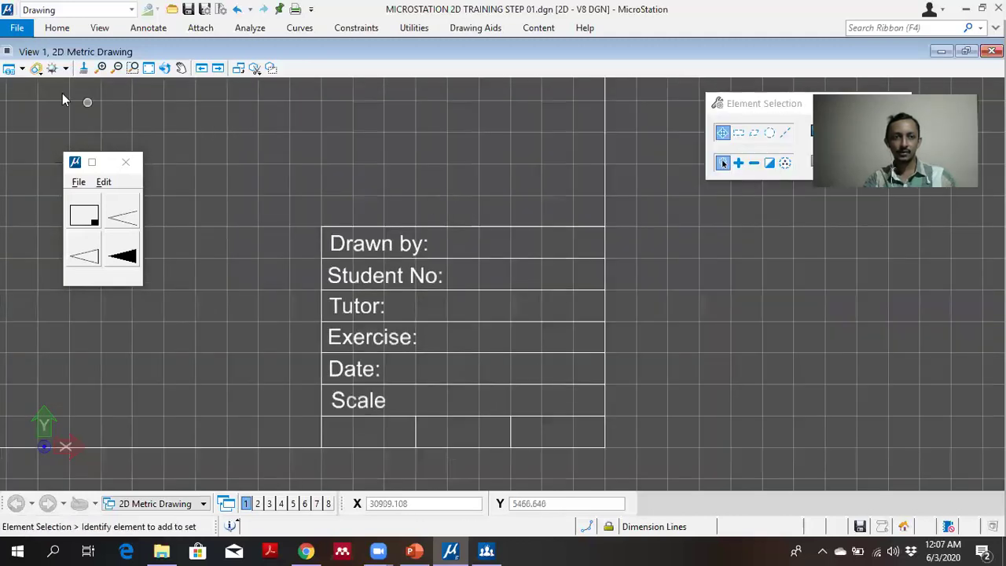
{"action": "left_click", "coordinate": [146, 29]}
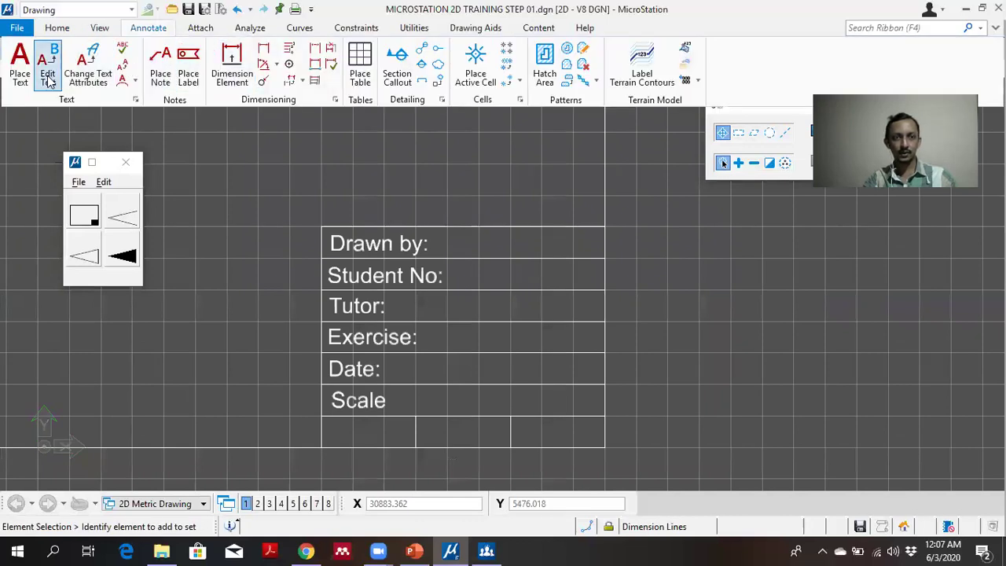
{"action": "left_click", "coordinate": [20, 77]}
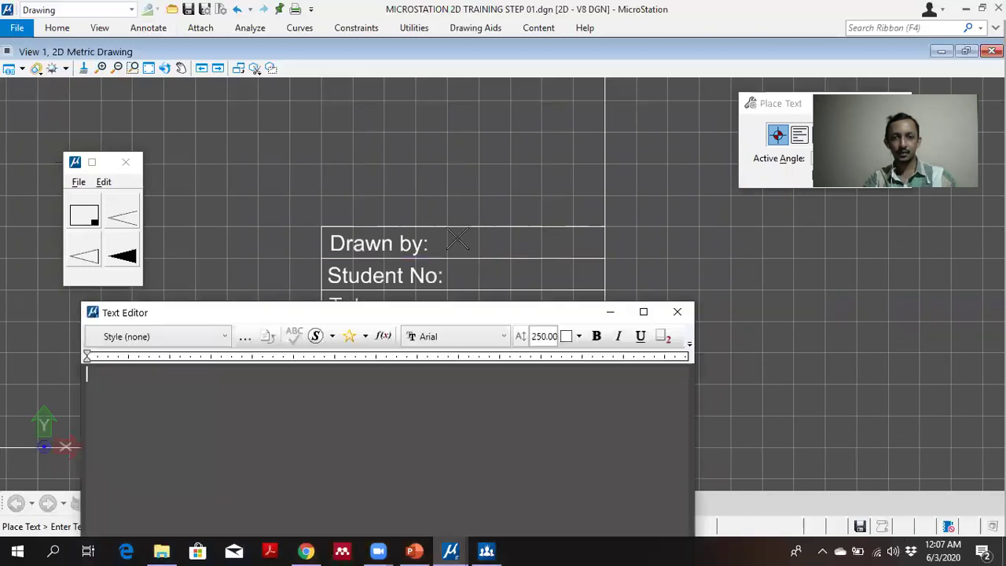
{"action": "scroll", "coordinate": [462, 251], "scroll_direction": "up", "scroll_amount": 2}
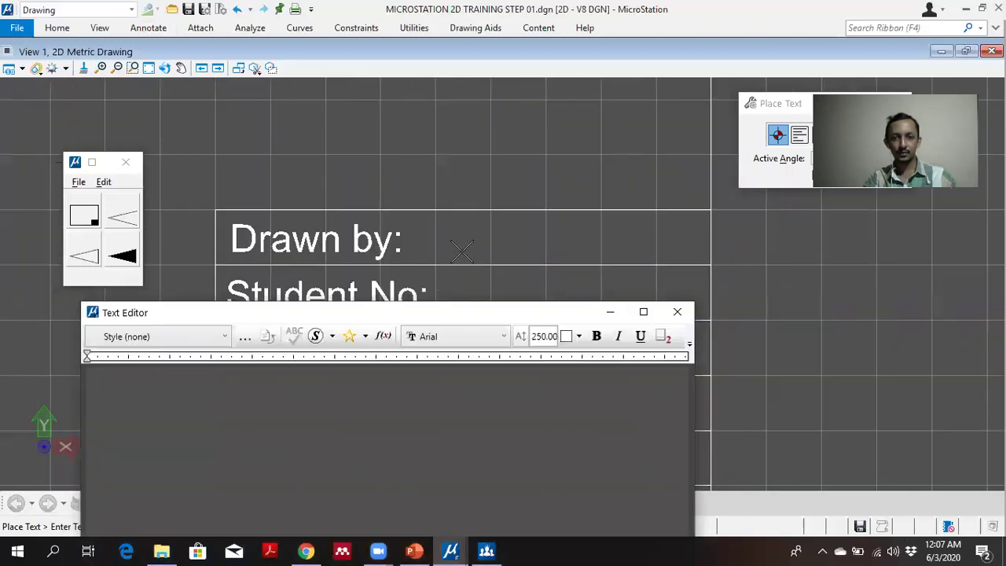
{"action": "left_click", "coordinate": [415, 219]}
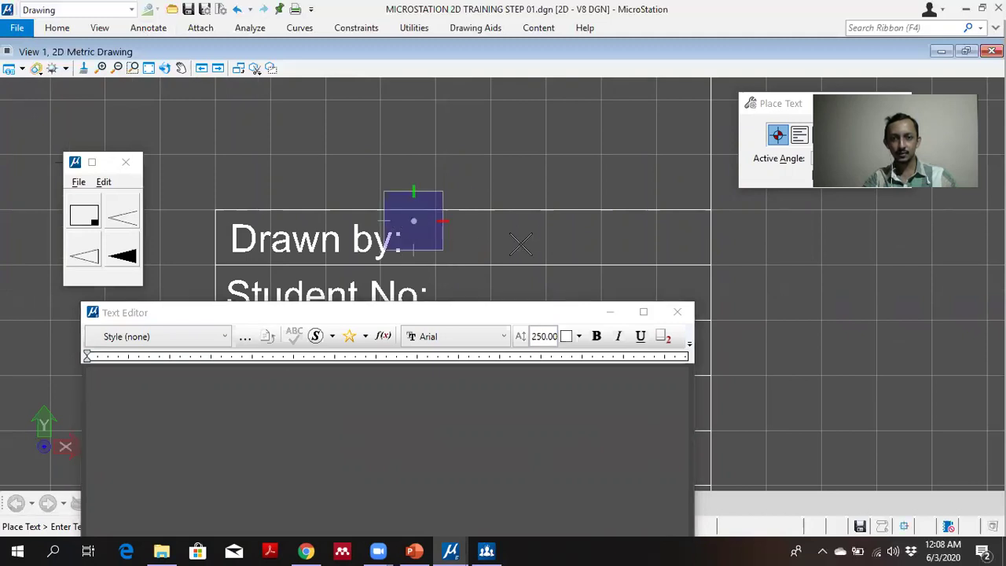
{"action": "left_click", "coordinate": [147, 396]}
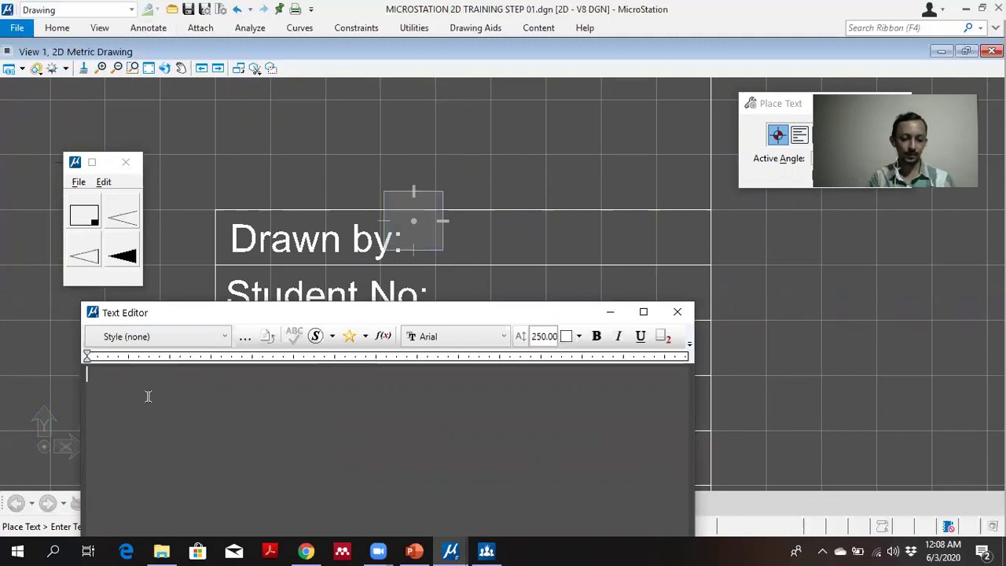
{"action": "type", "text": "KASUN"}
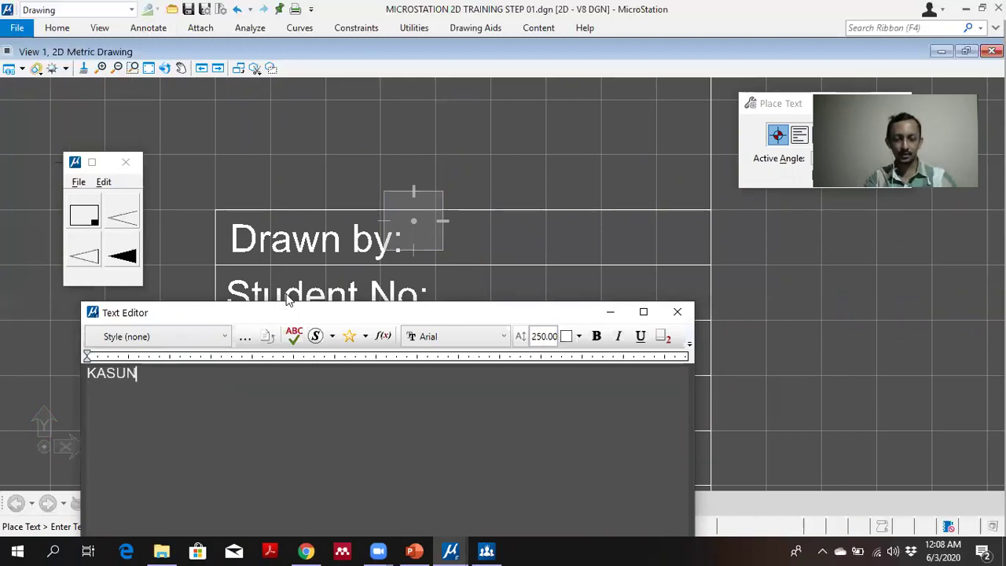
Step: Check the name's size against the title block and apply the Text Layer 1 style to it
{"action": "left_click_drag", "start_coordinate": [288, 308], "coordinate": [431, 259]}
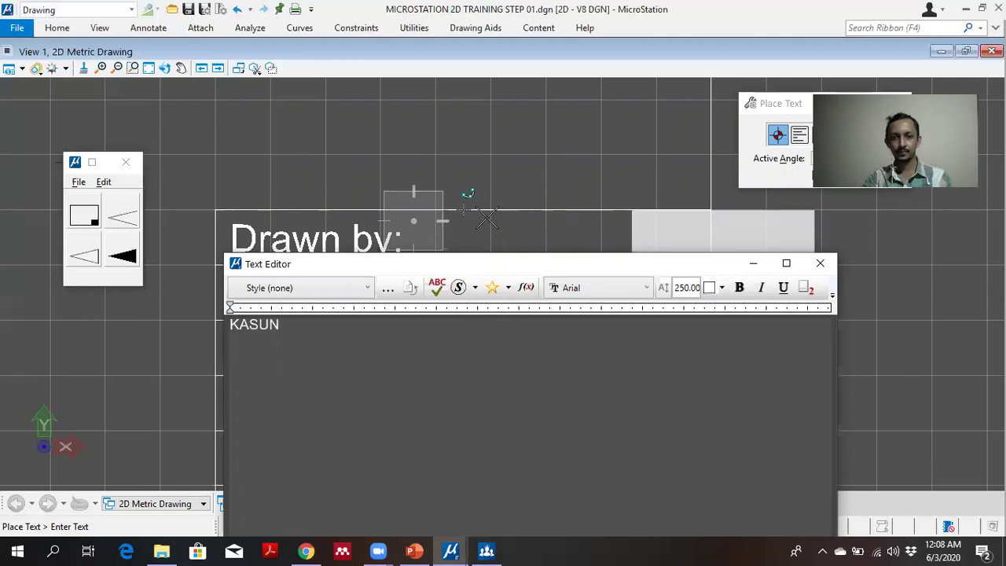
{"action": "scroll", "coordinate": [461, 213], "scroll_direction": "down", "scroll_amount": 4}
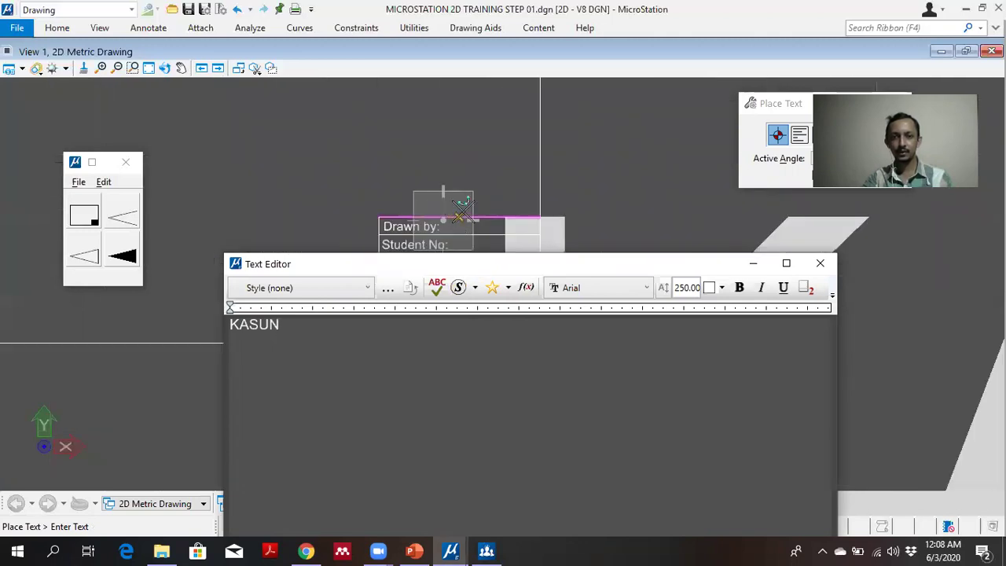
{"action": "scroll", "coordinate": [400, 137], "scroll_direction": "down", "scroll_amount": 1}
{"action": "scroll", "coordinate": [400, 135], "scroll_direction": "up", "scroll_amount": 5}
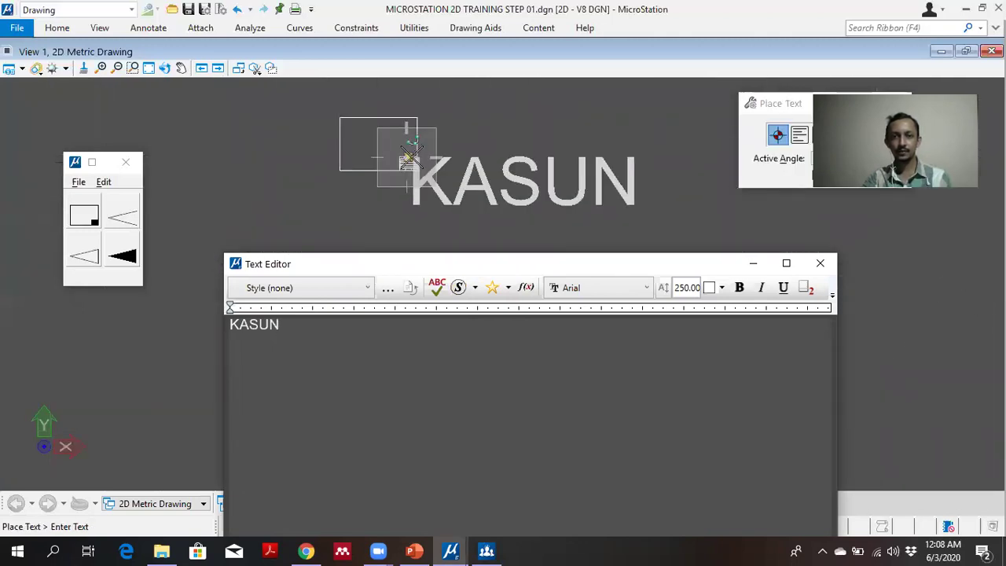
{"action": "scroll", "coordinate": [408, 154], "scroll_direction": "up", "scroll_amount": 4}
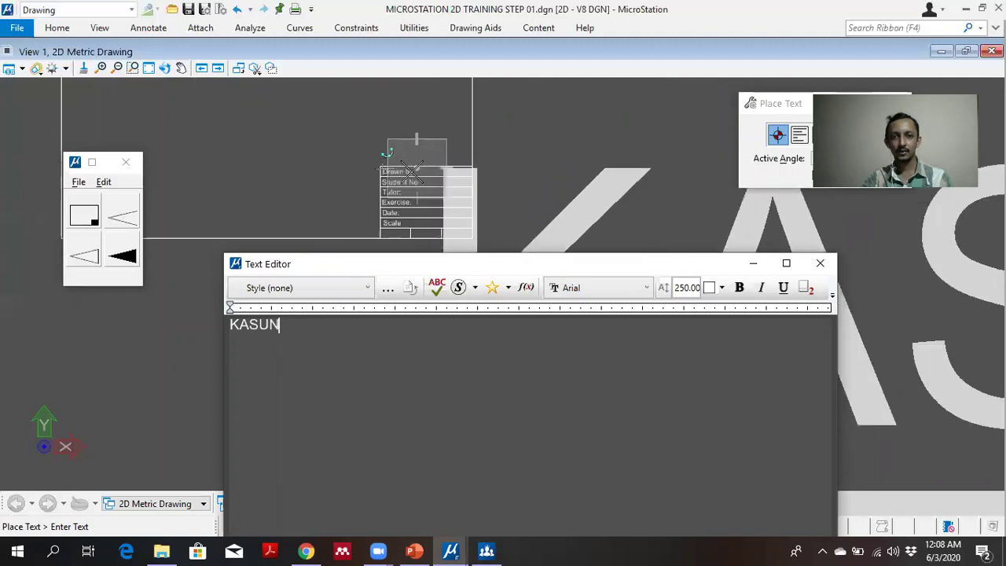
{"action": "scroll", "coordinate": [409, 171], "scroll_direction": "down", "scroll_amount": 5}
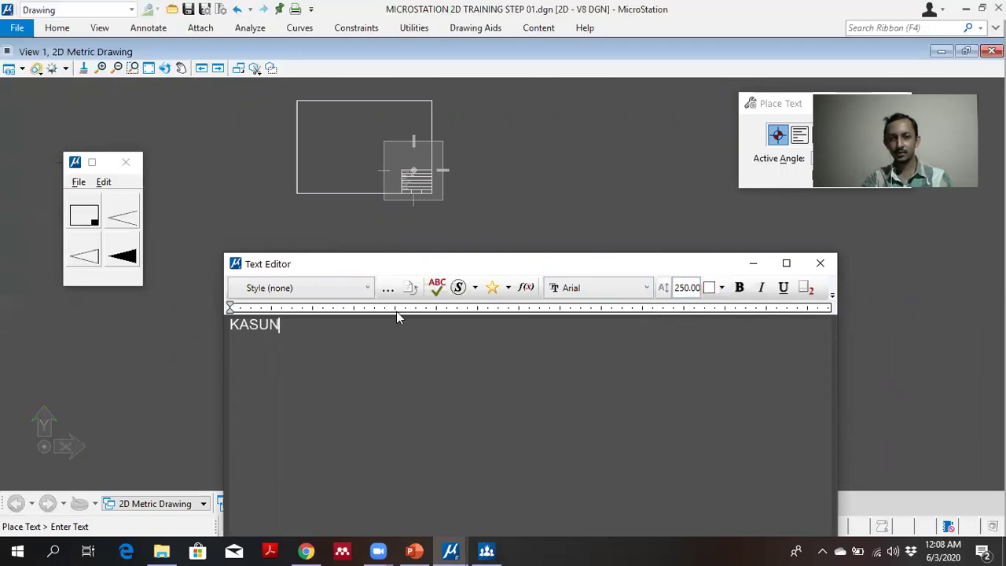
{"action": "left_click", "coordinate": [337, 294]}
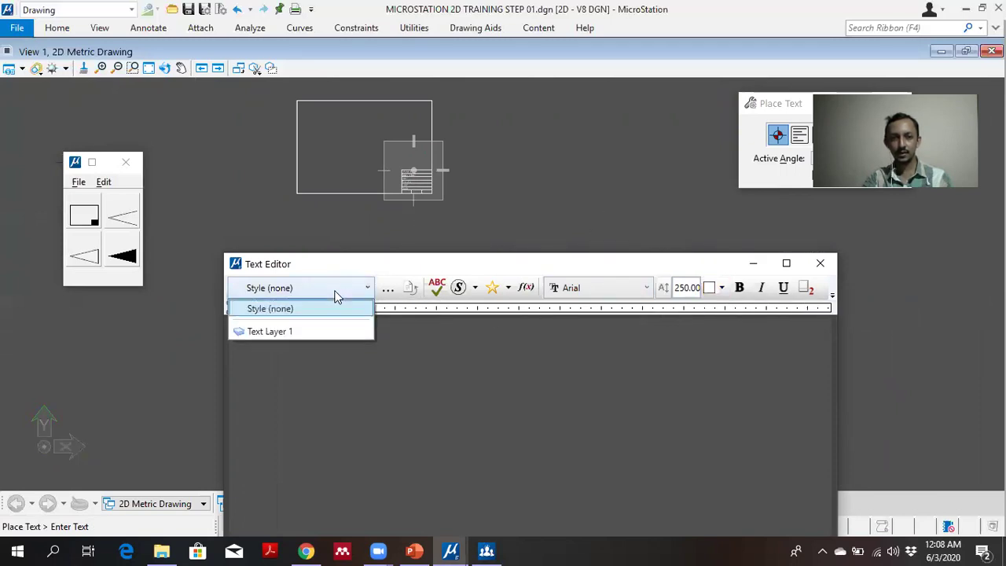
{"action": "left_click", "coordinate": [305, 332]}
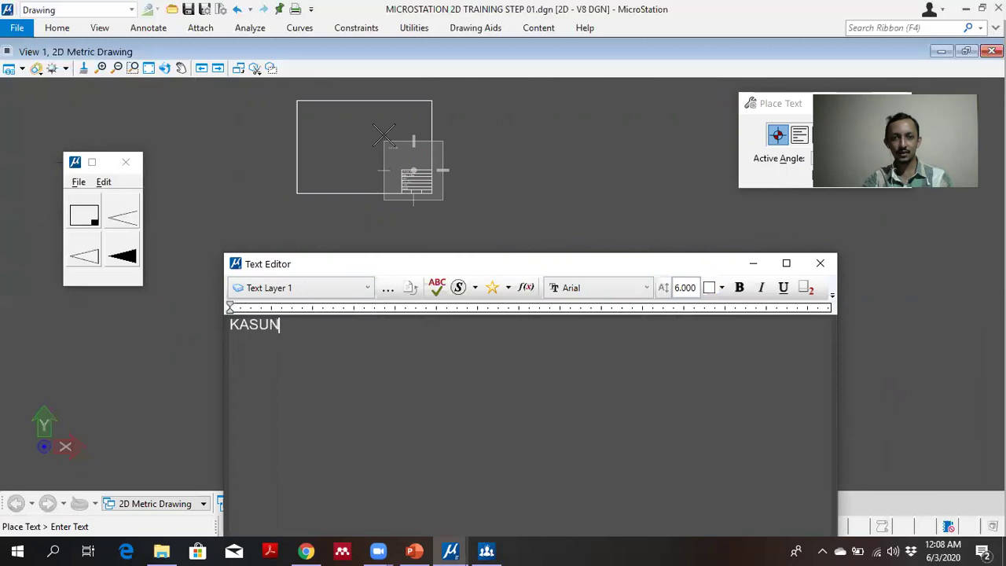
Step: Place the drafter's name in the title block directly after the Drawn by label
{"action": "scroll", "coordinate": [428, 151], "scroll_direction": "up", "scroll_amount": 3}
{"action": "scroll", "coordinate": [431, 152], "scroll_direction": "up", "scroll_amount": 3}
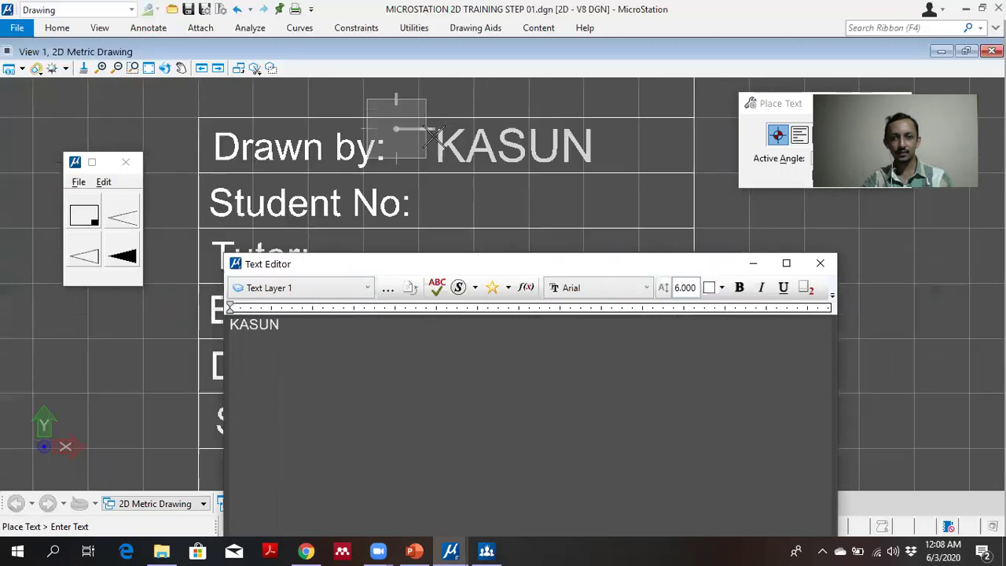
{"action": "scroll", "coordinate": [388, 120], "scroll_direction": "up", "scroll_amount": 2}
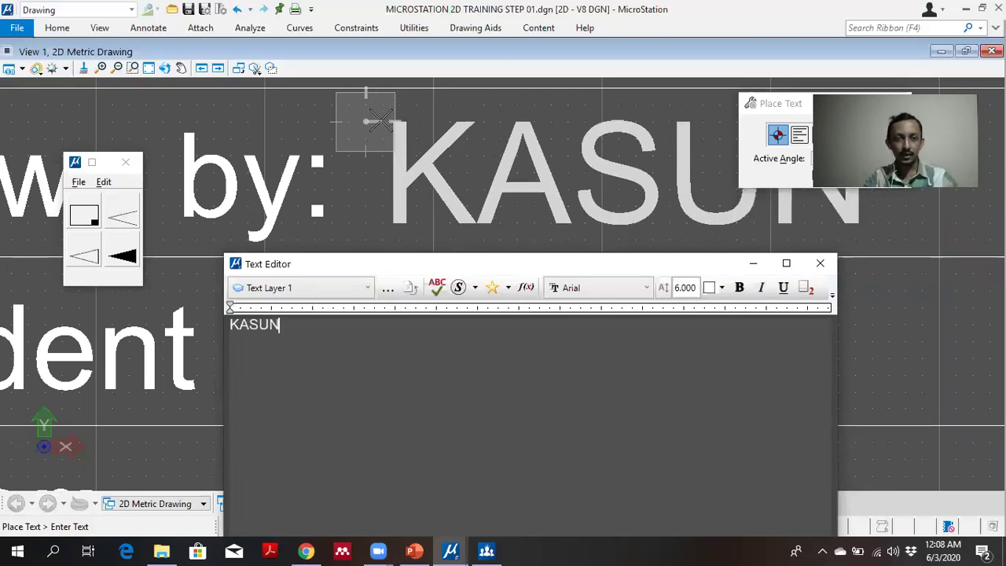
{"action": "scroll", "coordinate": [377, 118], "scroll_direction": "down", "scroll_amount": 1}
{"action": "scroll", "coordinate": [377, 122], "scroll_direction": "up", "scroll_amount": 1}
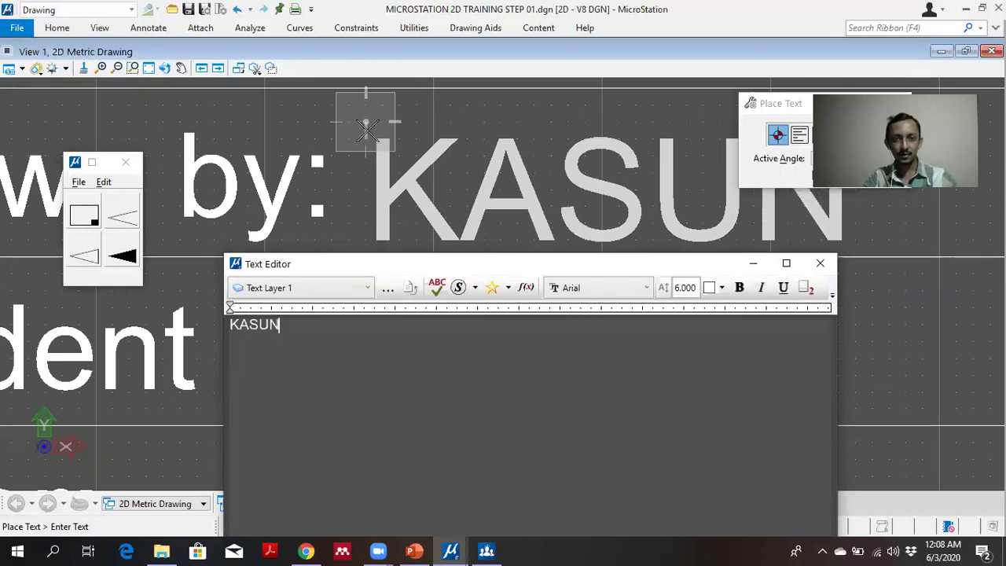
{"action": "middle_click_drag", "start_coordinate": [359, 114], "coordinate": [332, 94]}
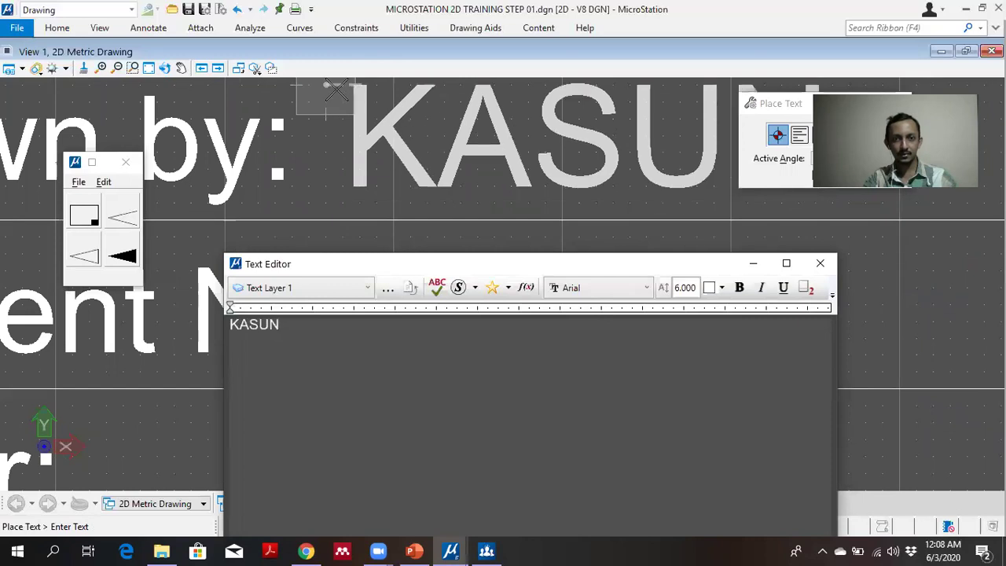
{"action": "middle_click_drag", "start_coordinate": [335, 99], "coordinate": [349, 128]}
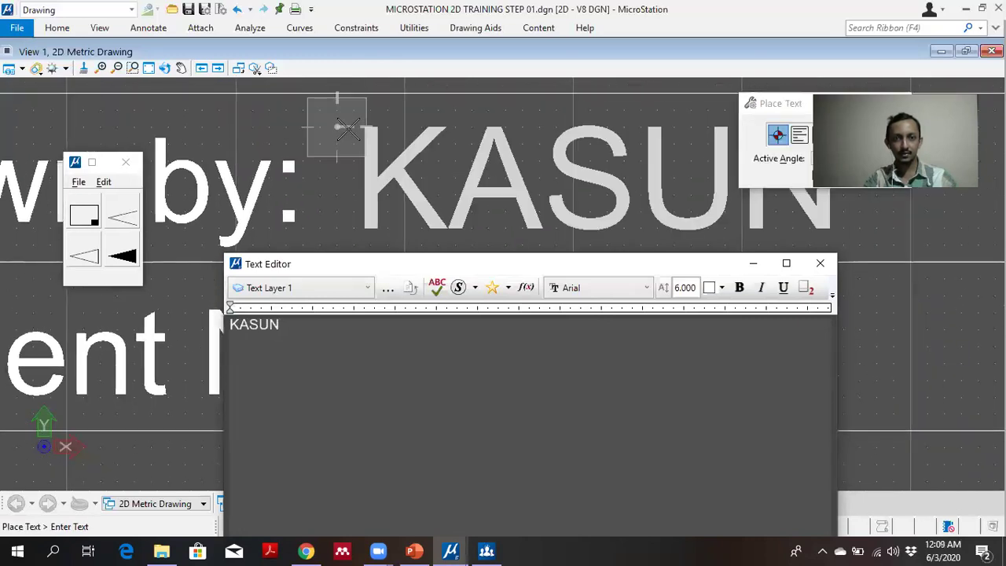
{"action": "scroll", "coordinate": [346, 127], "scroll_direction": "down", "scroll_amount": 2}
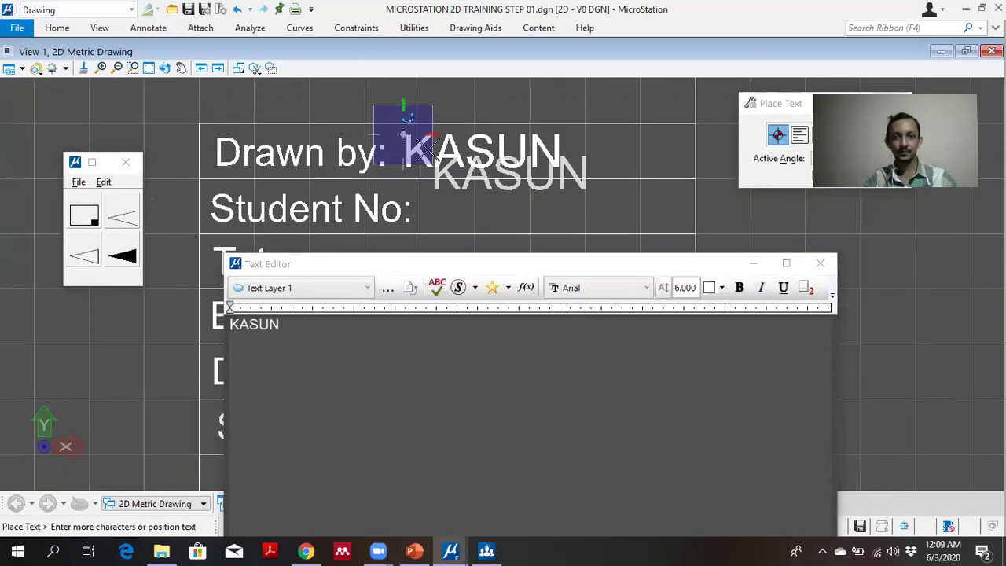
{"action": "left_click", "coordinate": [432, 143]}
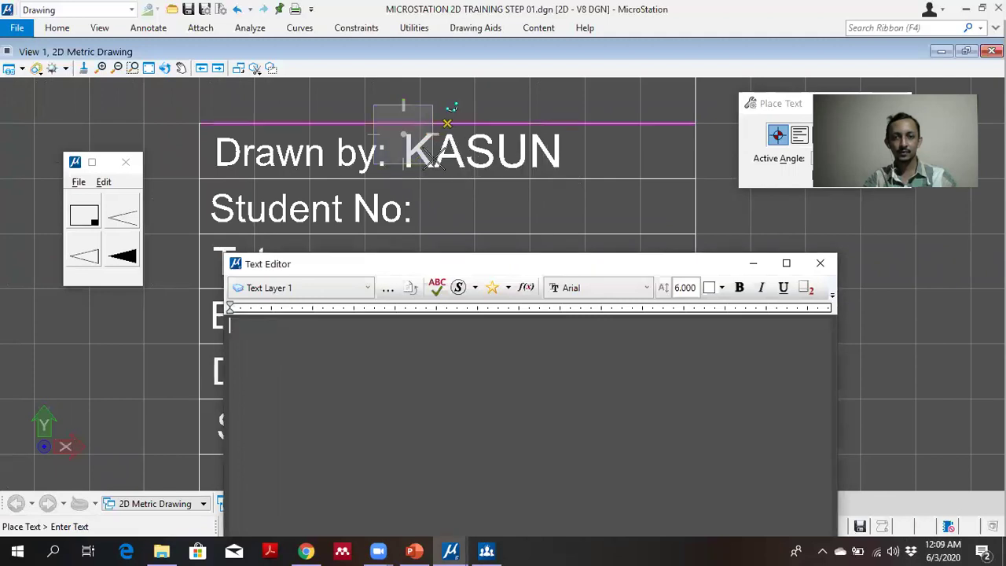
Step: Enter the student number in the Text Layer 1 style and place it directly after the Student No label
{"action": "scroll", "coordinate": [483, 232], "scroll_direction": "down", "scroll_amount": 2}
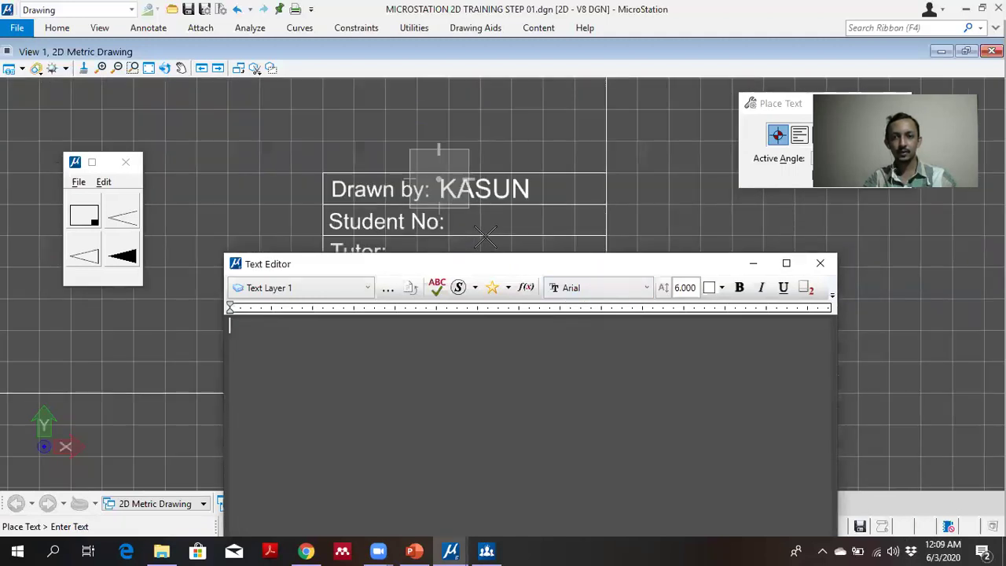
{"action": "middle_click_drag", "start_coordinate": [463, 219], "coordinate": [474, 176]}
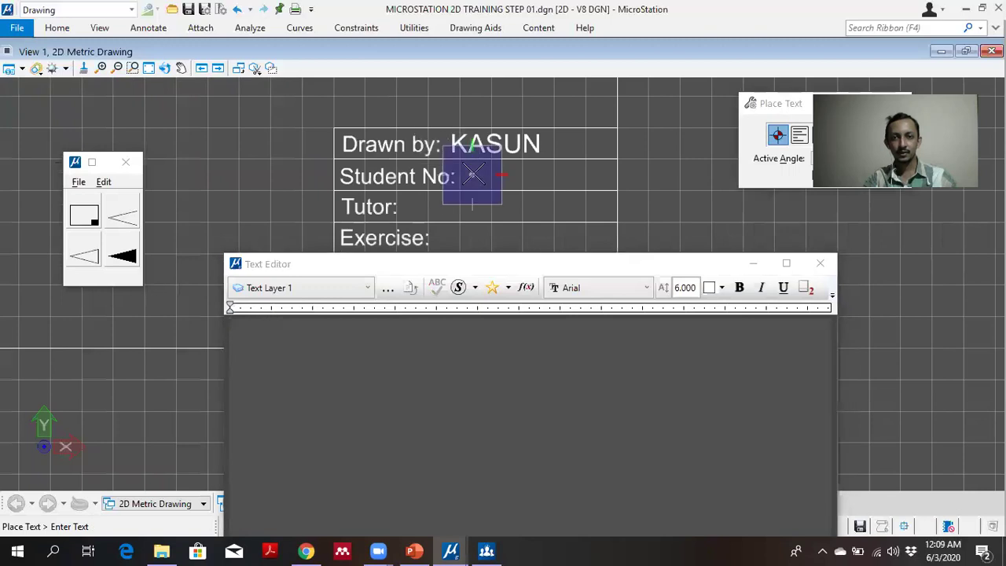
{"action": "scroll", "coordinate": [481, 169], "scroll_direction": "up", "scroll_amount": 2}
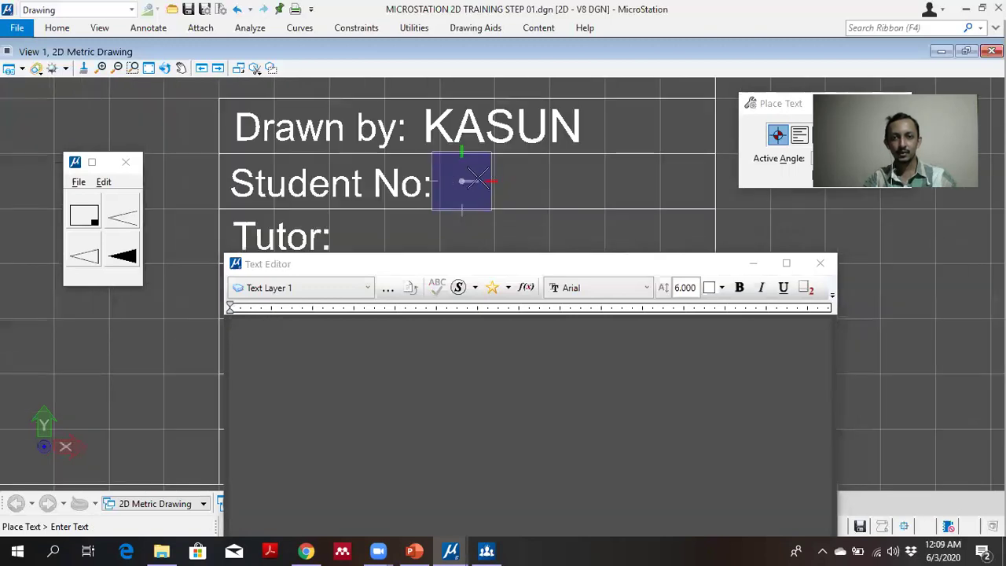
{"action": "left_click", "coordinate": [350, 344]}
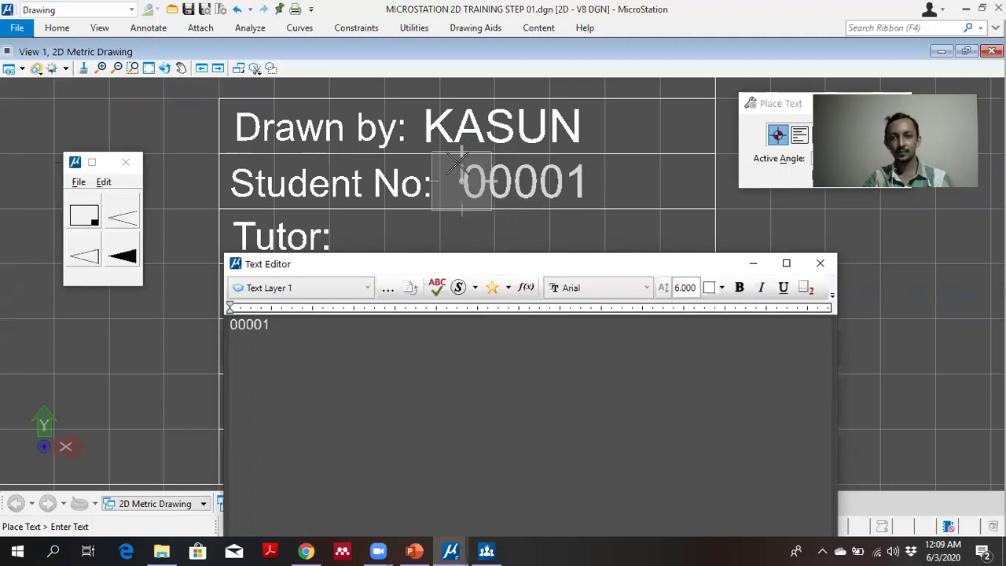
{"action": "scroll", "coordinate": [464, 167], "scroll_direction": "up", "scroll_amount": 2}
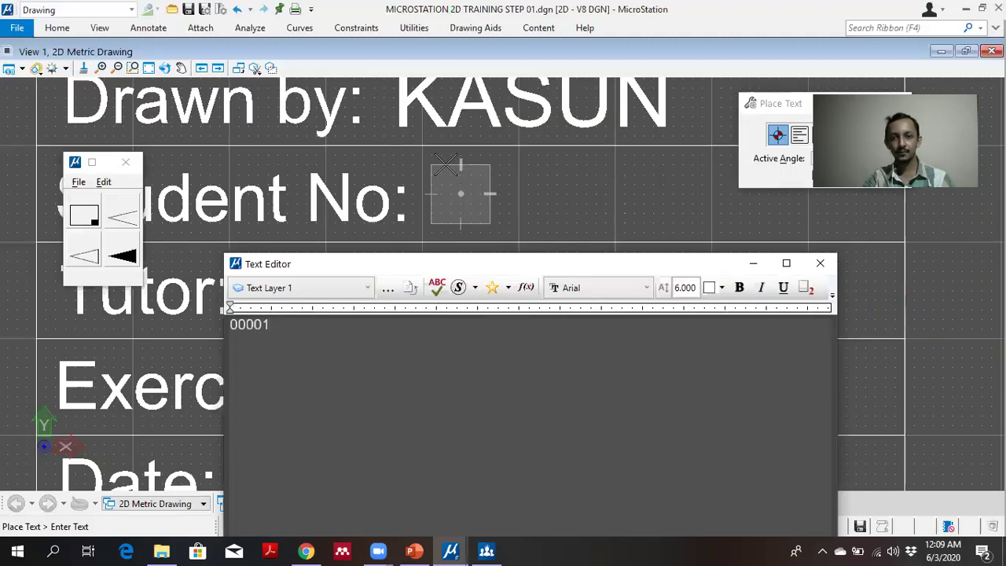
{"action": "left_click", "coordinate": [446, 166]}
Step: Replace the text with TEST 01 and place it in the title block's Exercise row
{"action": "scroll", "coordinate": [461, 188], "scroll_direction": "down", "scroll_amount": 3}
{"action": "middle_click_drag", "start_coordinate": [461, 202], "coordinate": [460, 149]}
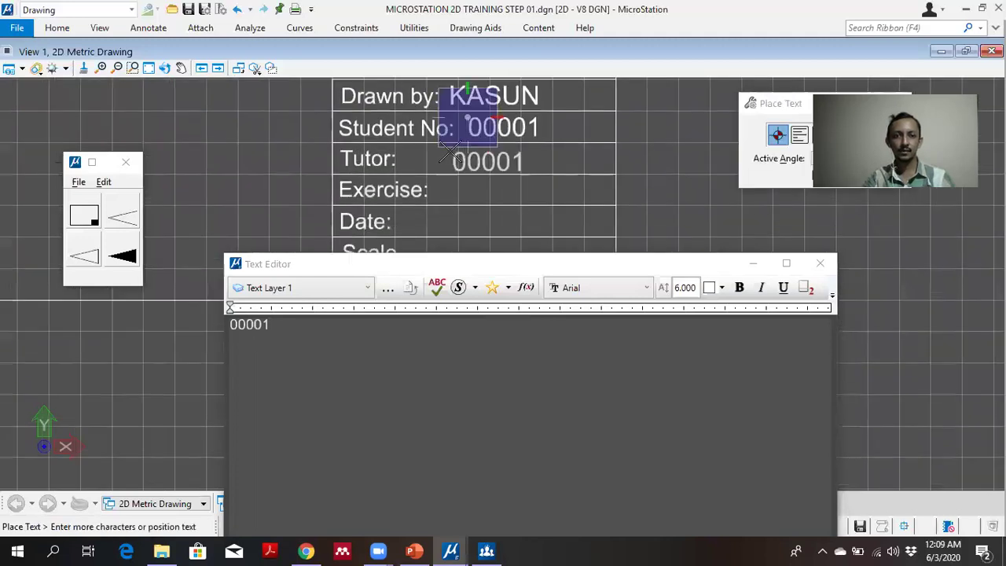
{"action": "left_click_drag", "start_coordinate": [305, 330], "coordinate": [231, 324]}
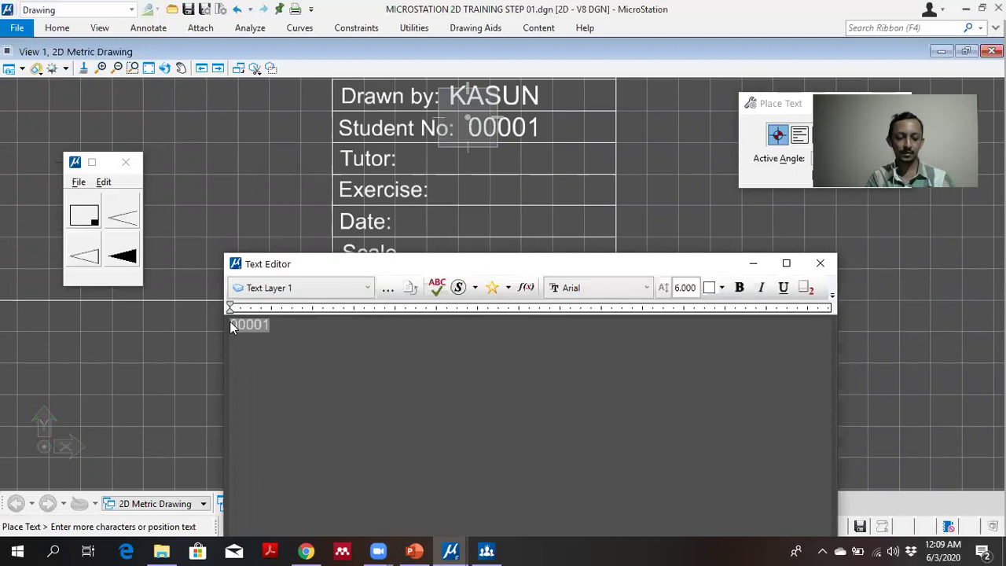
{"action": "type", "text": "E"}
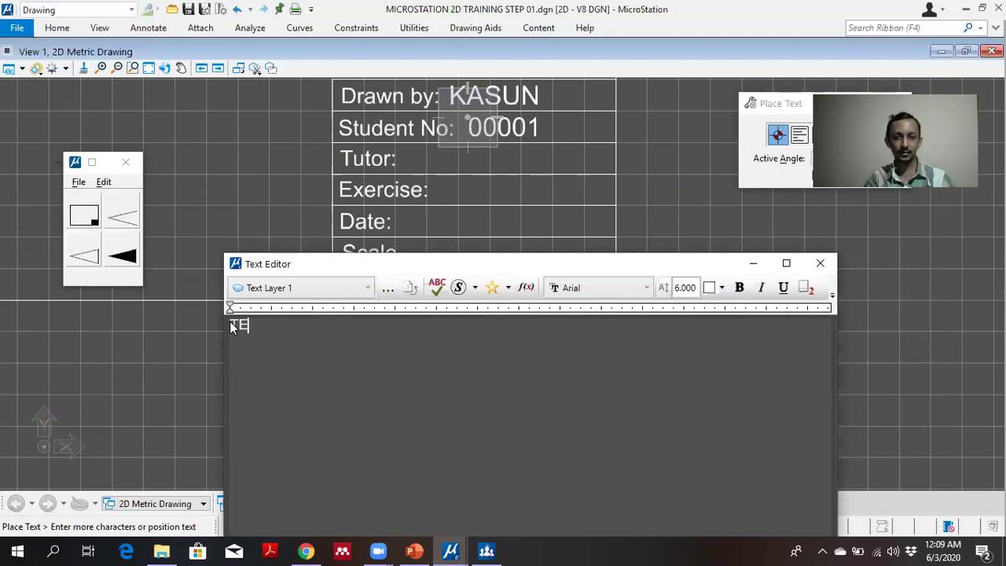
{"action": "type", "text": "EST 01"}
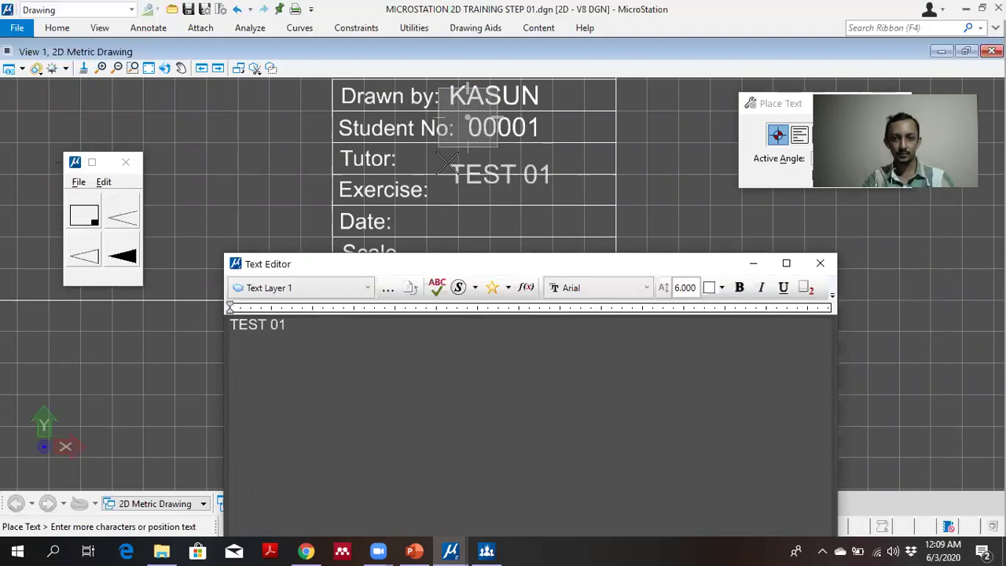
{"action": "scroll", "coordinate": [442, 181], "scroll_direction": "up", "scroll_amount": 2}
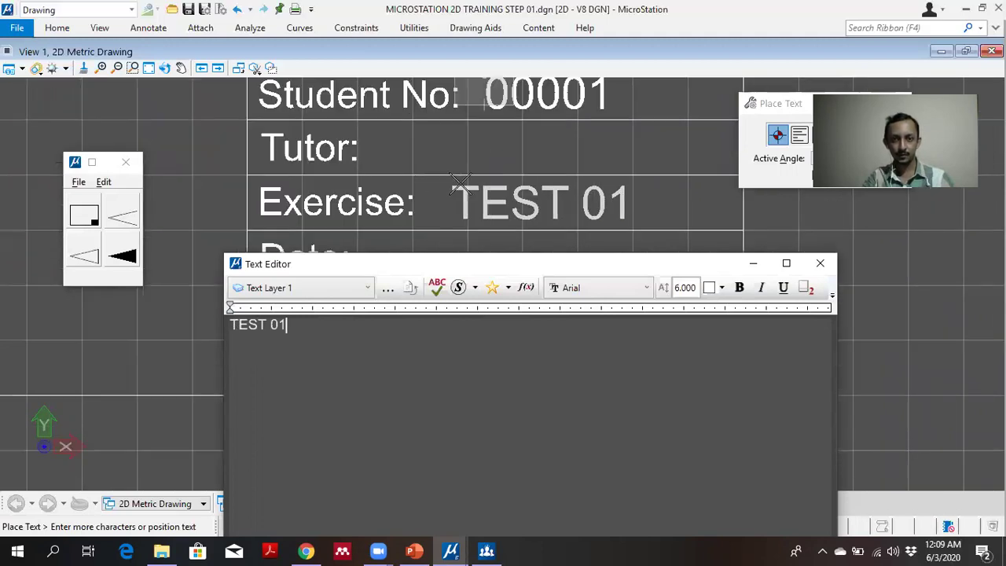
{"action": "left_click", "coordinate": [466, 185]}
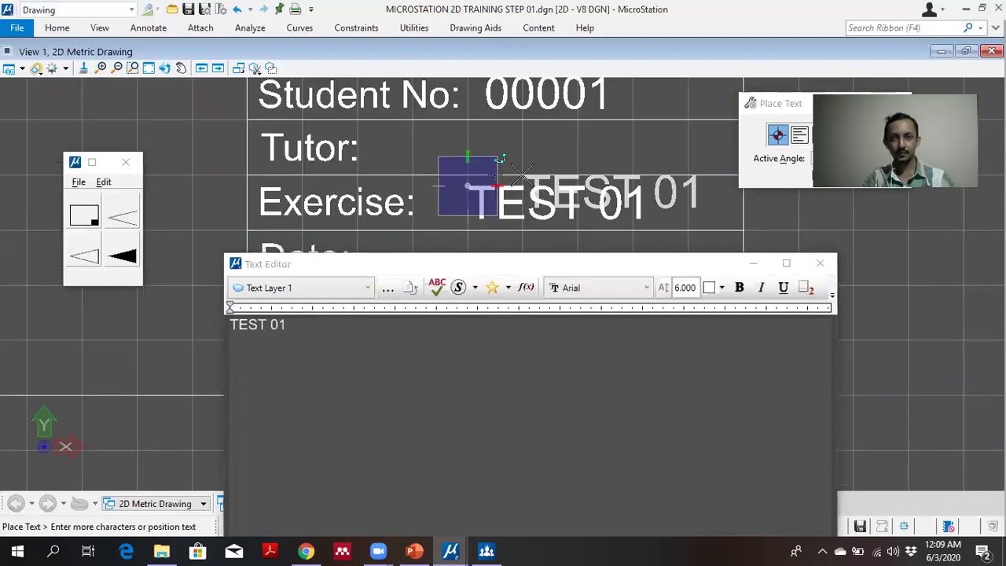
Step: Replace the text with the date 03/06/2020 and place it in the Date row, beneath TEST 01
{"action": "scroll", "coordinate": [491, 189], "scroll_direction": "down", "scroll_amount": 4}
{"action": "scroll", "coordinate": [495, 192], "scroll_direction": "up", "scroll_amount": 2}
{"action": "middle_click_drag", "start_coordinate": [491, 193], "coordinate": [472, 128]}
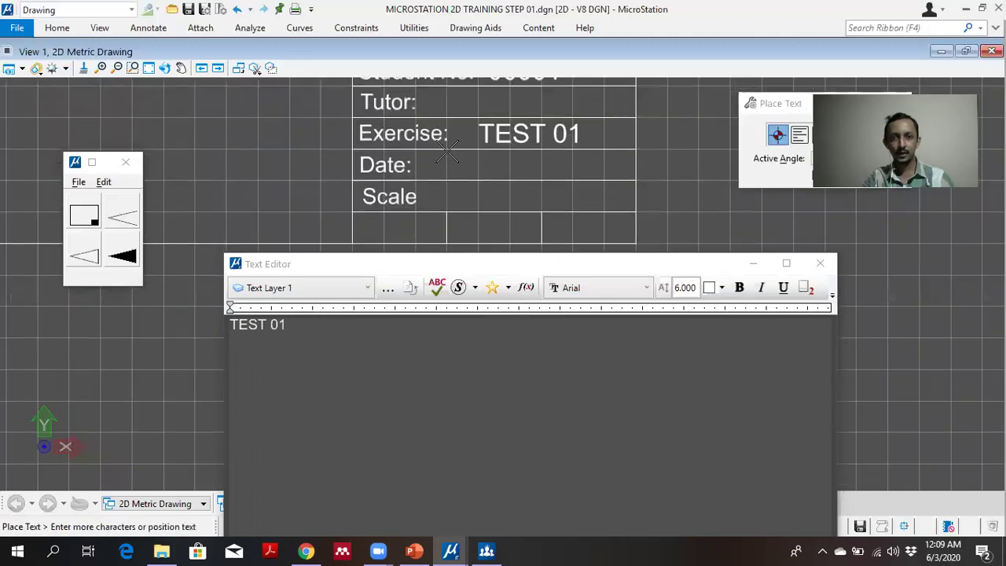
{"action": "left_click_drag", "start_coordinate": [299, 330], "coordinate": [253, 331]}
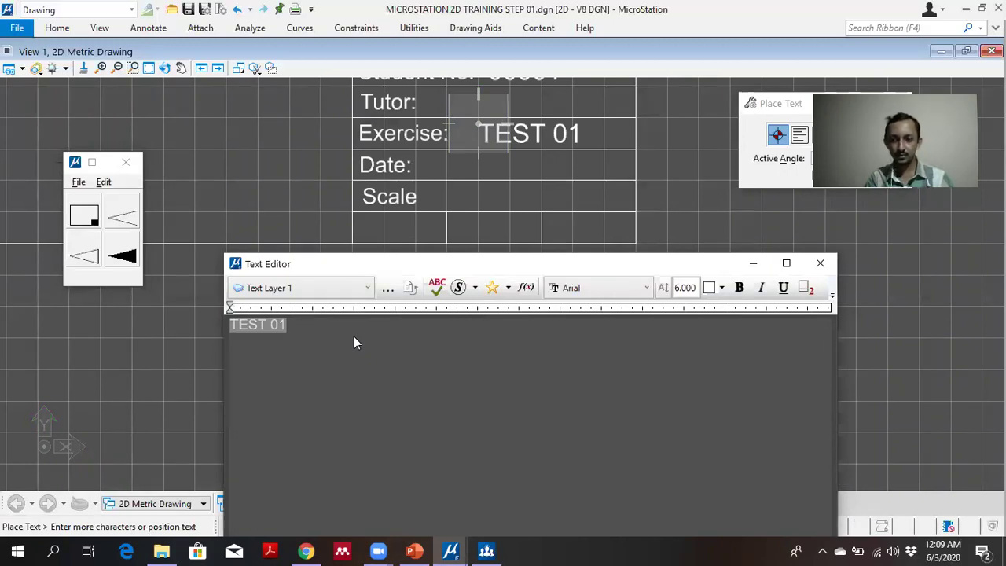
{"action": "type", "text": "06/"}
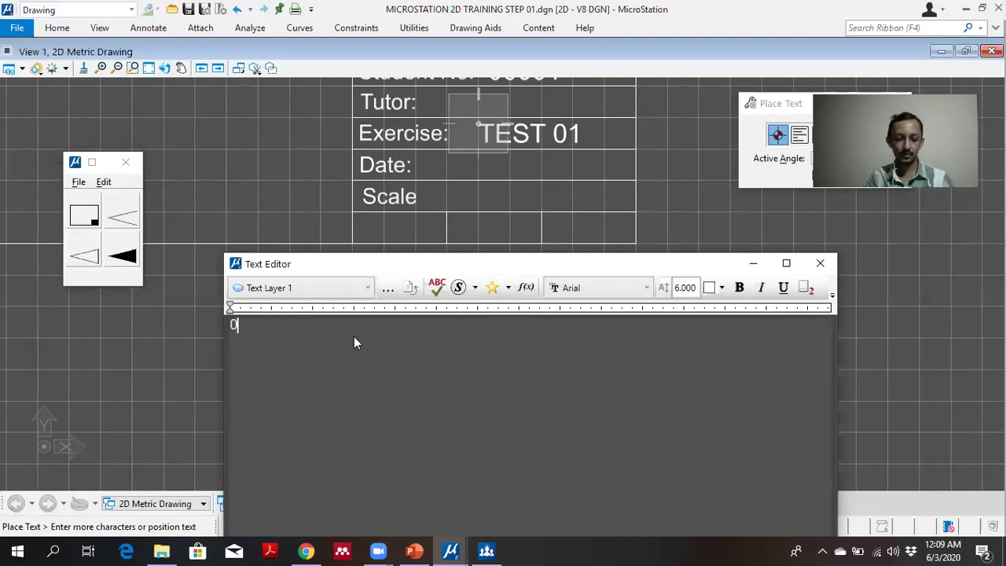
{"action": "key", "text": "BackSpace"}
{"action": "key", "text": "BackSpace"}
{"action": "key", "text": "BackSpace"}
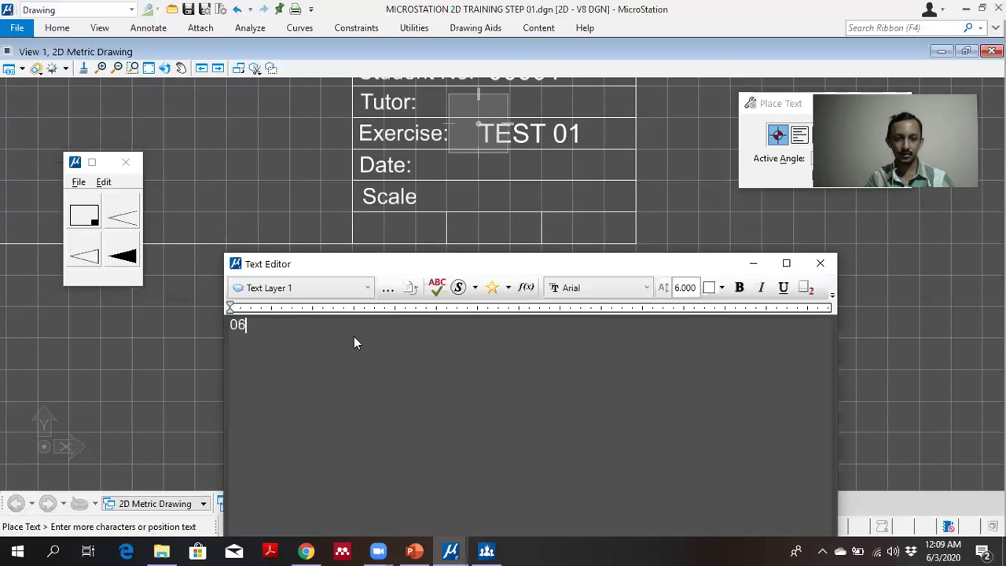
{"action": "type", "text": "03/06/2020"}
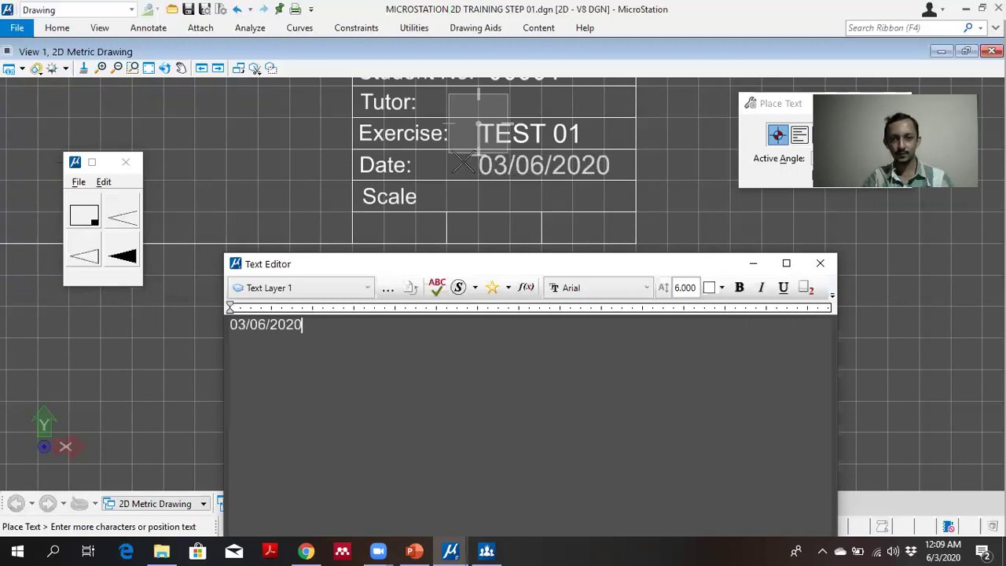
{"action": "scroll", "coordinate": [455, 157], "scroll_direction": "up", "scroll_amount": 2}
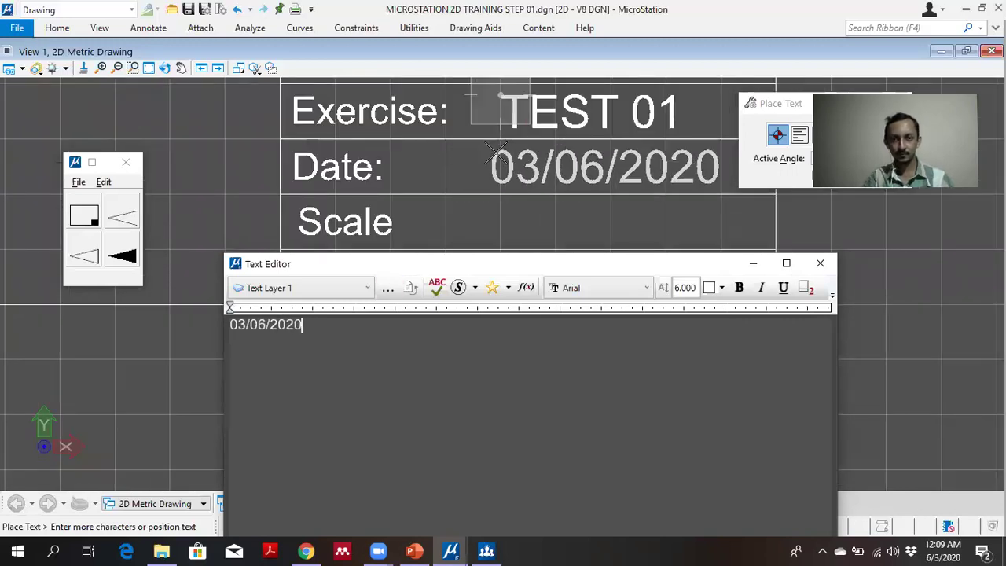
{"action": "left_click", "coordinate": [498, 168]}
Step: Place the scale 1:1 in the Scale row beneath the date and finish placing text
{"action": "scroll", "coordinate": [499, 177], "scroll_direction": "down", "scroll_amount": 2}
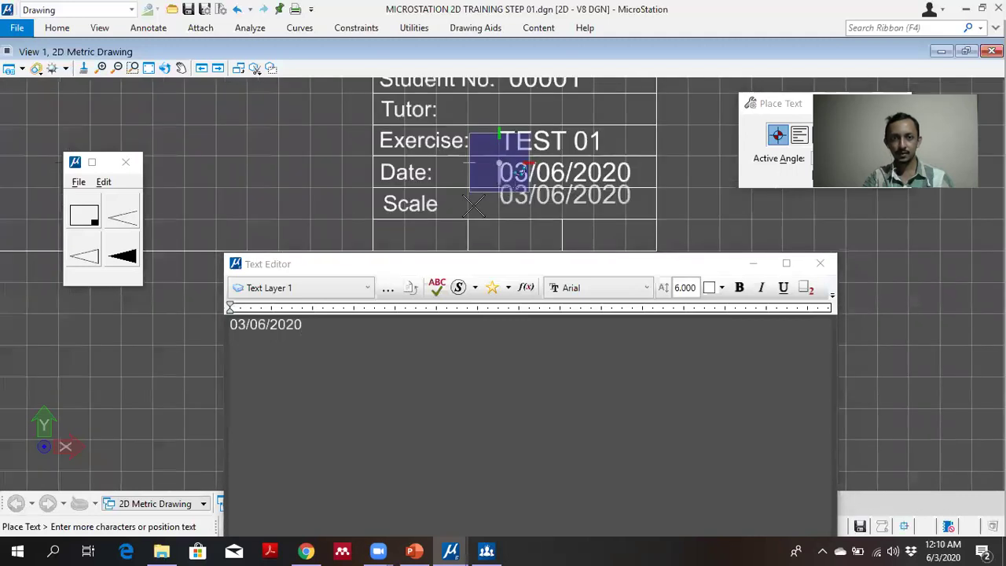
{"action": "key", "text": "ctrl+a"}
{"action": "type", "text": "1"}
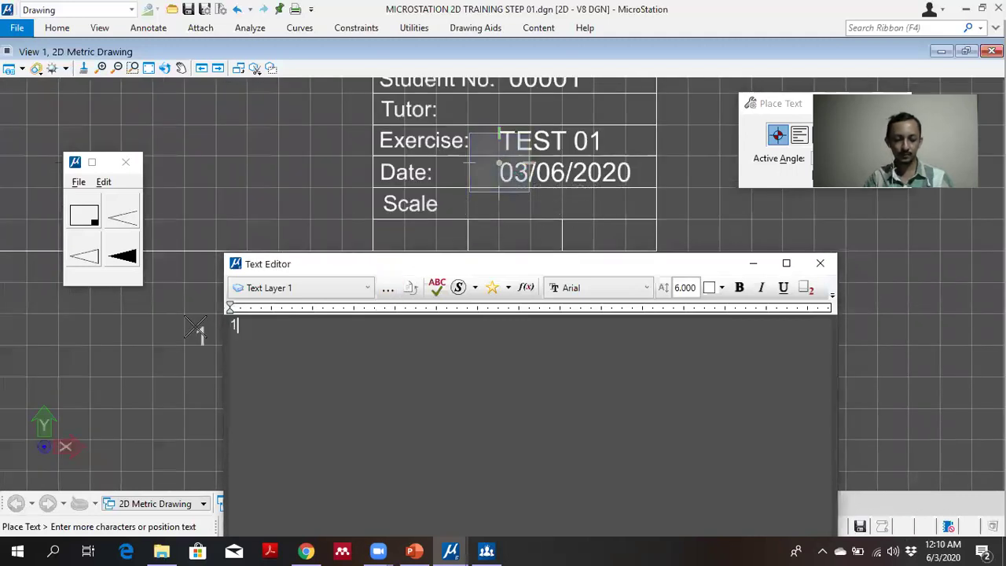
{"action": "type", "text": ":1"}
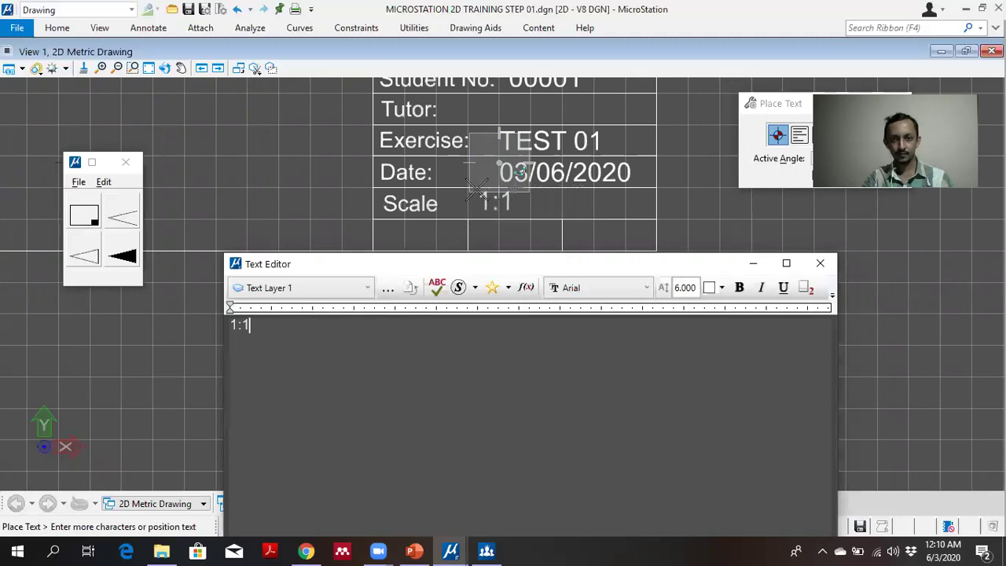
{"action": "middle_click_drag", "start_coordinate": [494, 183], "coordinate": [475, 145]}
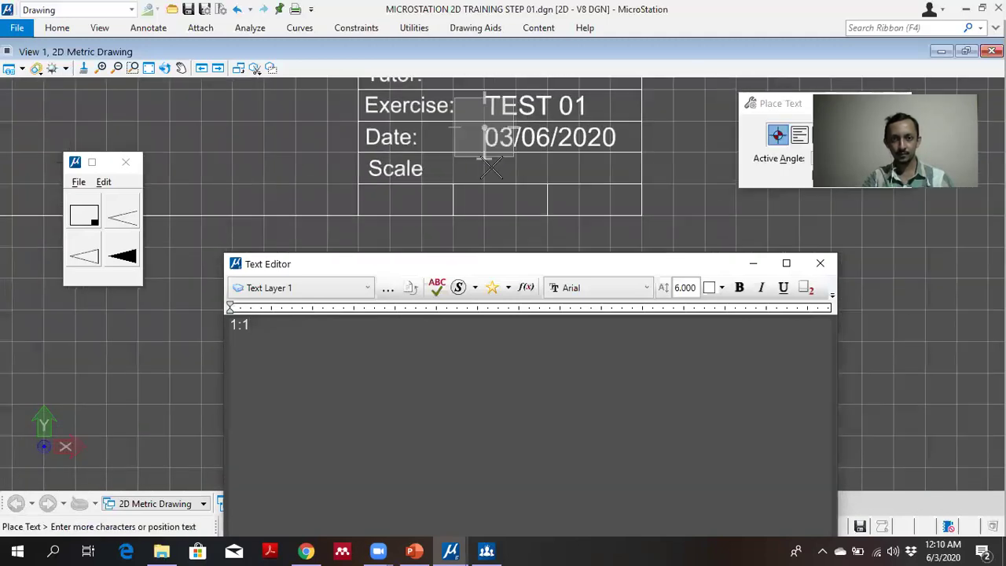
{"action": "scroll", "coordinate": [476, 158], "scroll_direction": "up", "scroll_amount": 2}
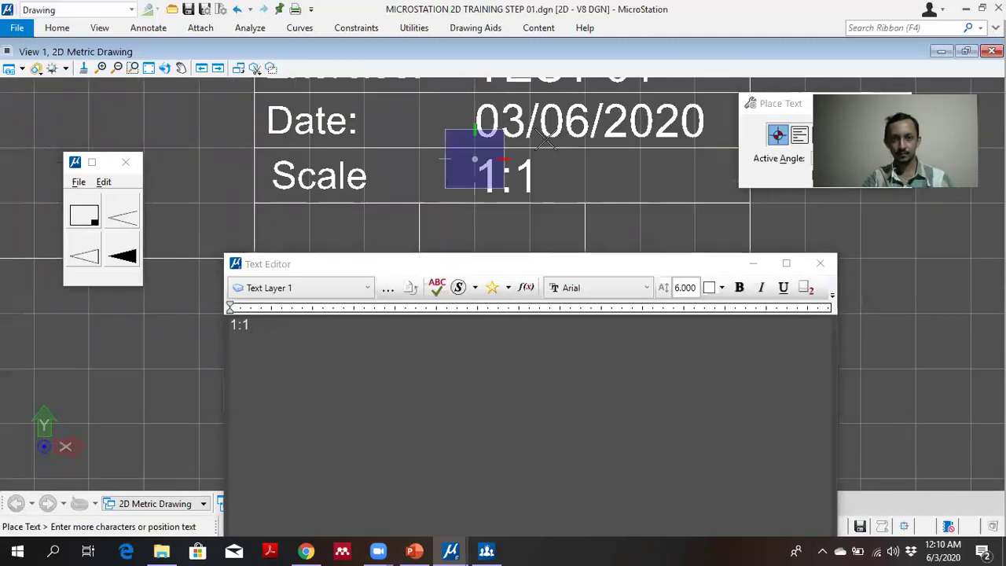
{"action": "scroll", "coordinate": [545, 139], "scroll_direction": "down", "scroll_amount": 2}
{"action": "left_click", "coordinate": [506, 150]}
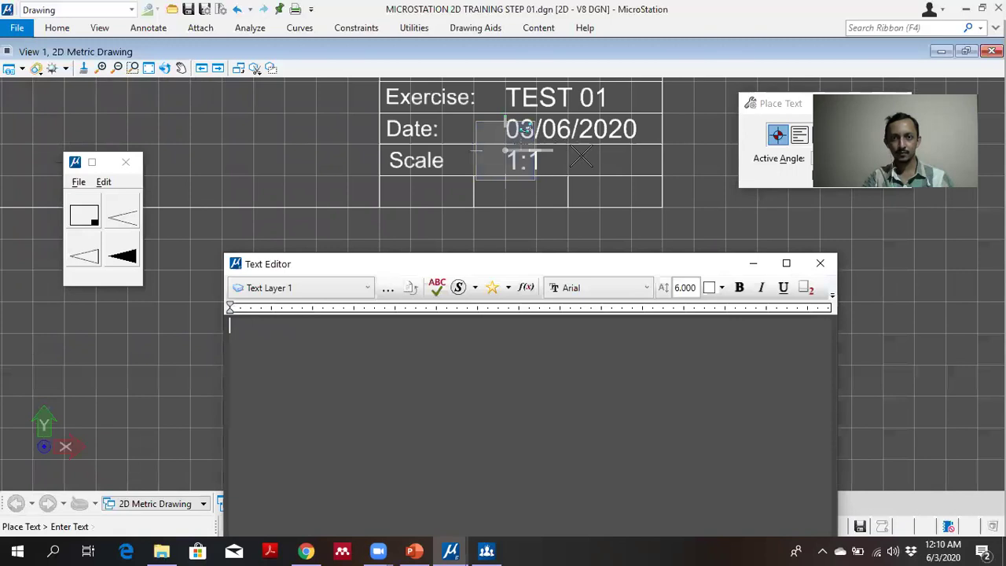
{"action": "left_click", "coordinate": [820, 263]}
Step: Move the drafter's name further from the Drawn by label so that it lines up with the student number below
{"action": "scroll", "coordinate": [675, 199], "scroll_direction": "down", "scroll_amount": 2}
{"action": "middle_click_drag", "start_coordinate": [664, 160], "coordinate": [618, 246]}
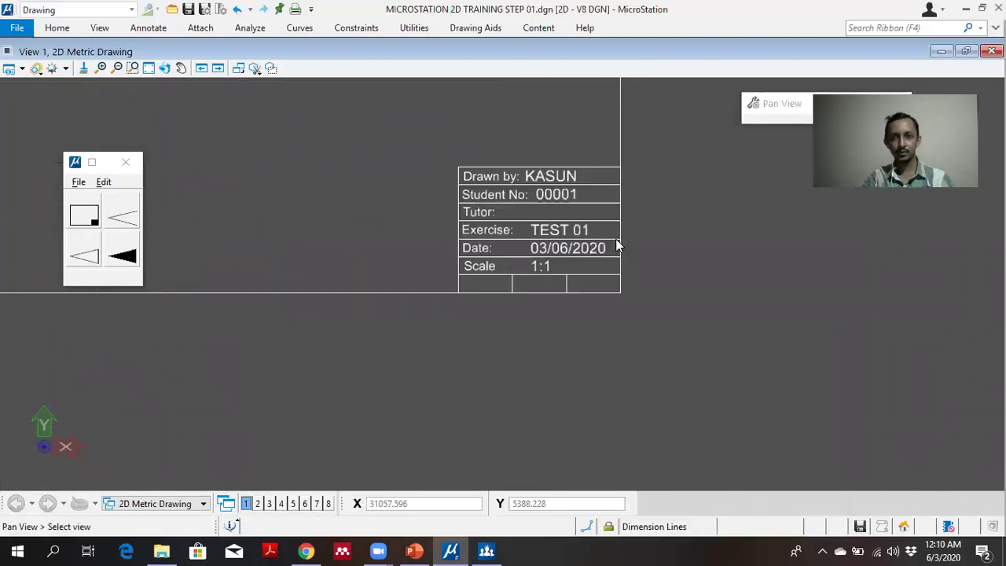
{"action": "scroll", "coordinate": [568, 209], "scroll_direction": "up", "scroll_amount": 2}
{"action": "left_click", "coordinate": [56, 28]}
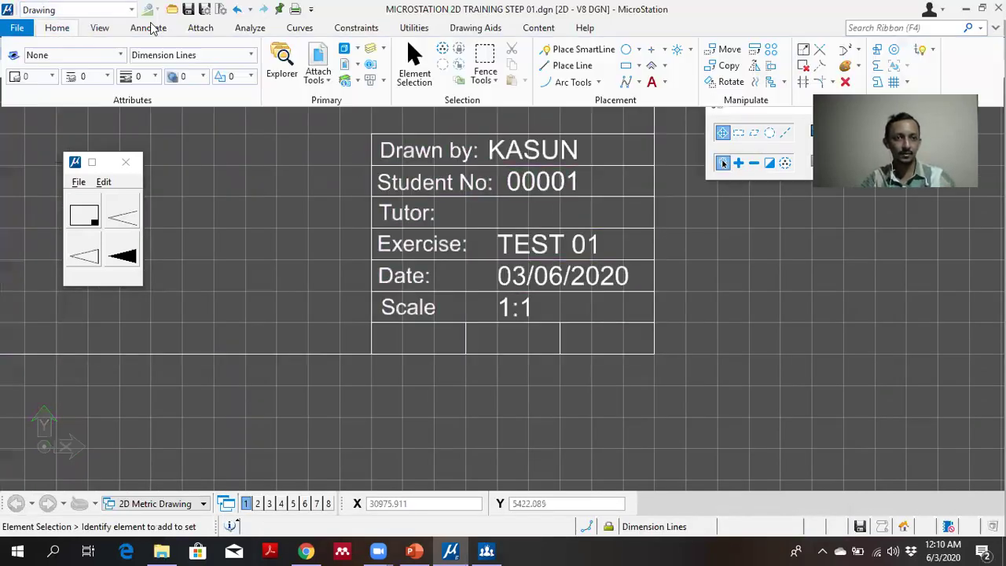
{"action": "left_click", "coordinate": [491, 149]}
{"action": "left_click", "coordinate": [490, 148]}
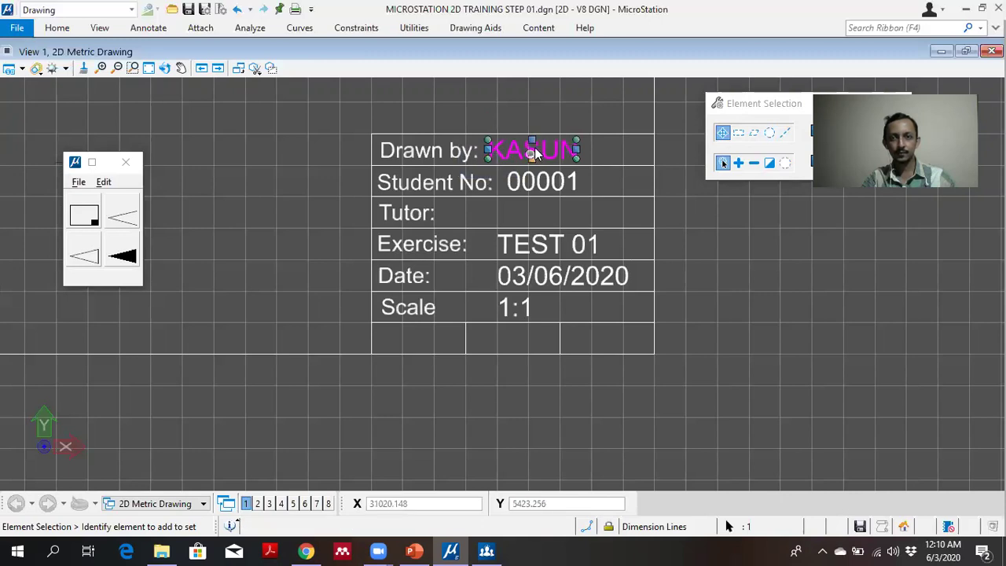
{"action": "scroll", "coordinate": [500, 157], "scroll_direction": "up", "scroll_amount": 2}
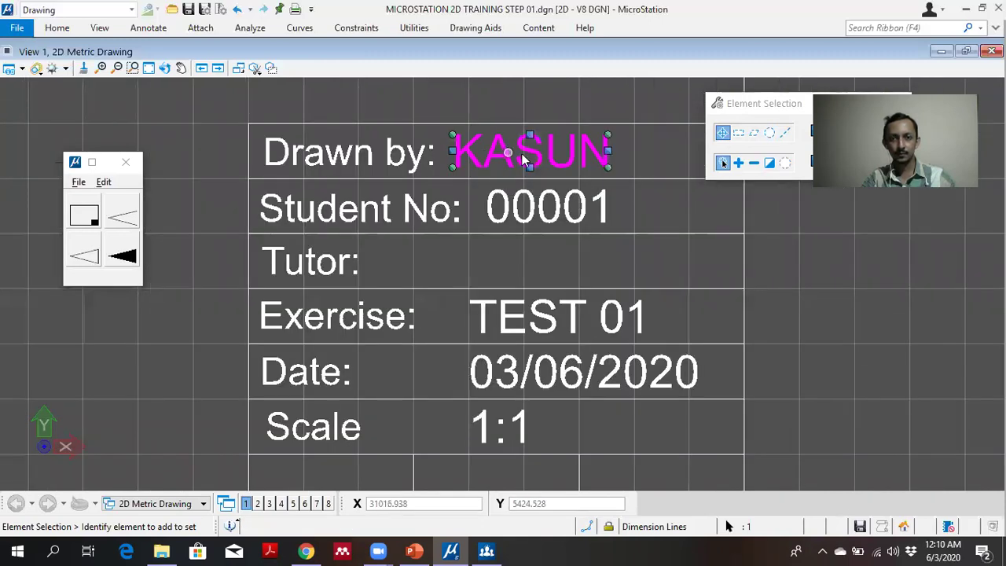
{"action": "left_click", "coordinate": [450, 133]}
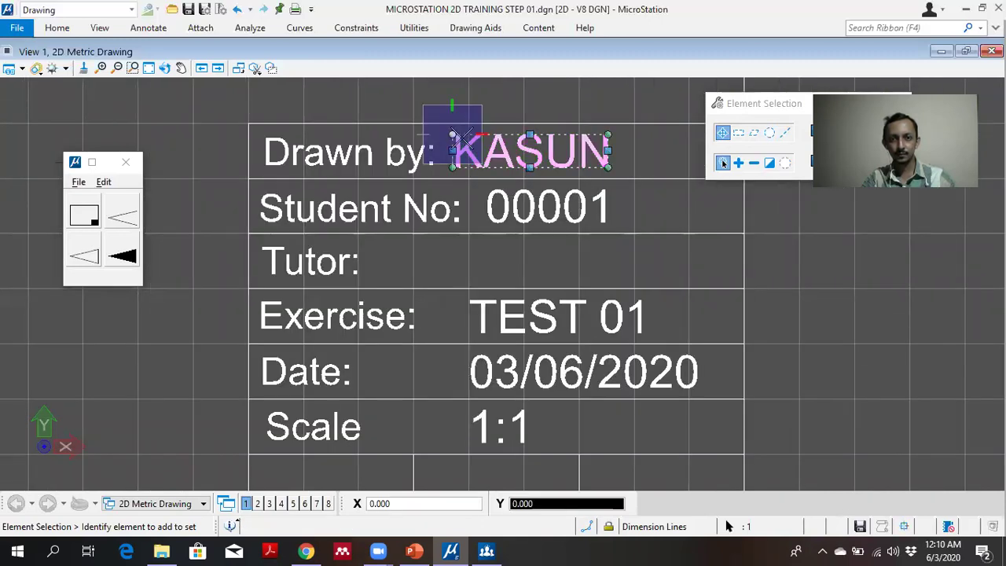
{"action": "right_click", "coordinate": [451, 134]}
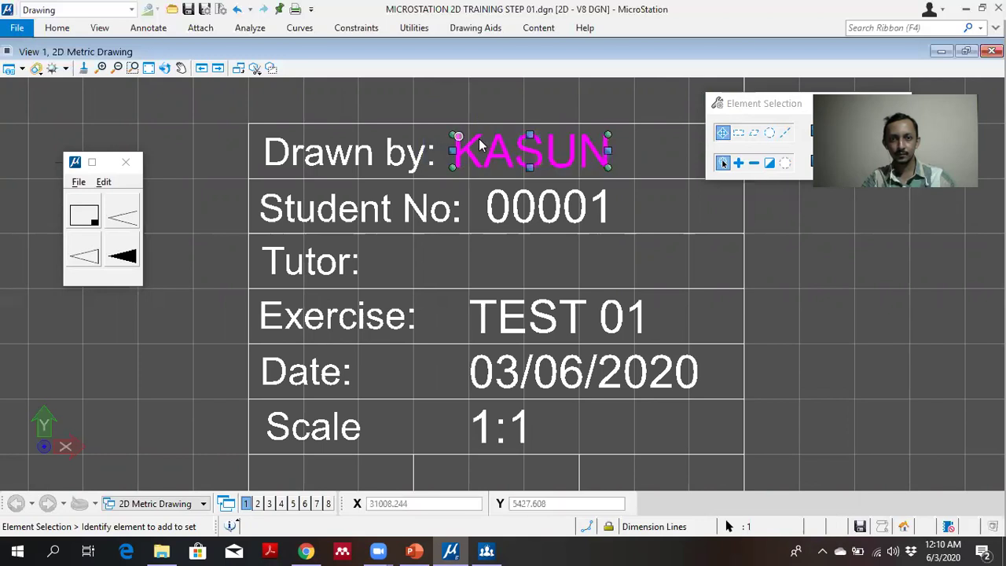
{"action": "scroll", "coordinate": [509, 150], "scroll_direction": "down", "scroll_amount": 2}
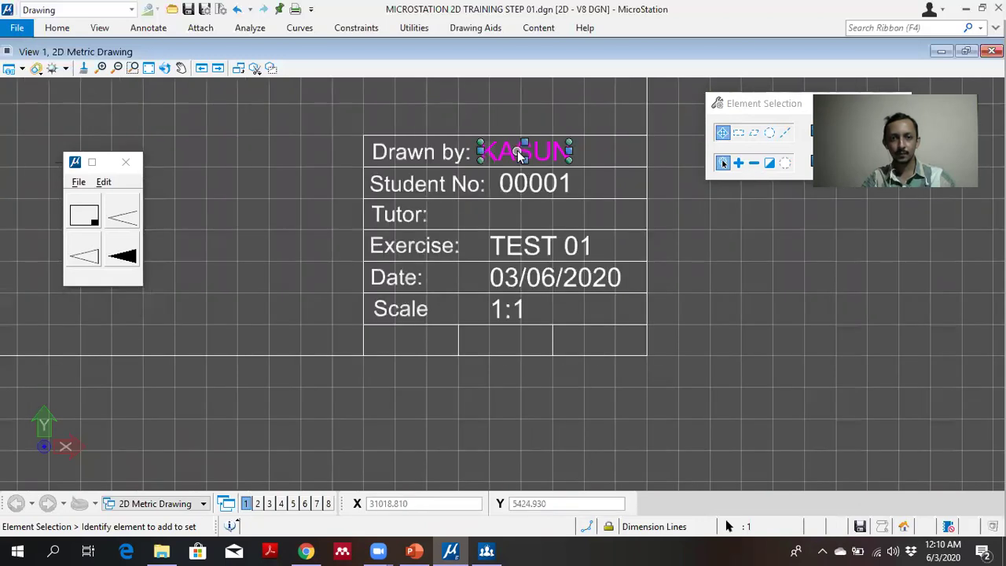
{"action": "scroll", "coordinate": [572, 148], "scroll_direction": "up", "scroll_amount": 2}
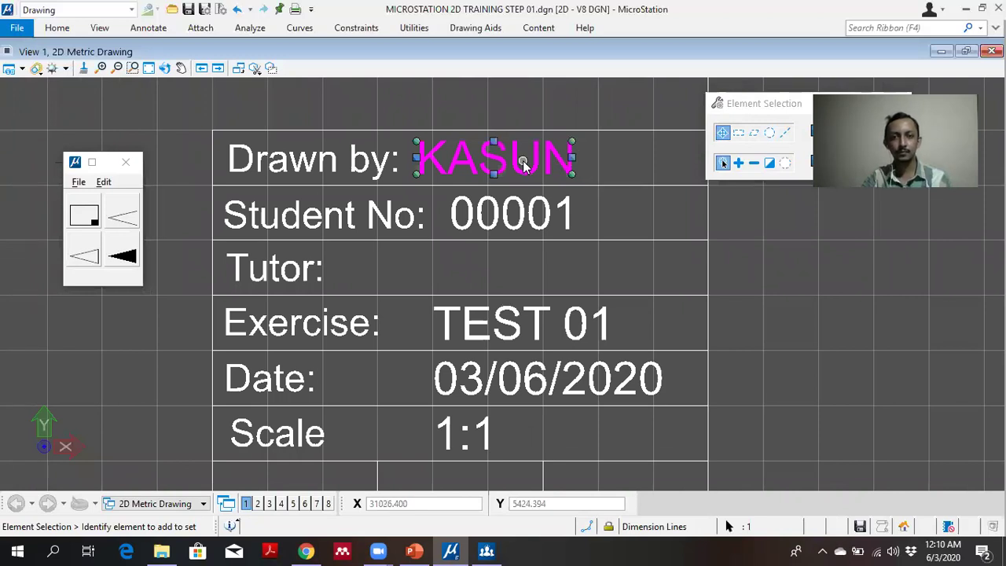
{"action": "left_click_drag", "start_coordinate": [500, 161], "coordinate": [528, 161]}
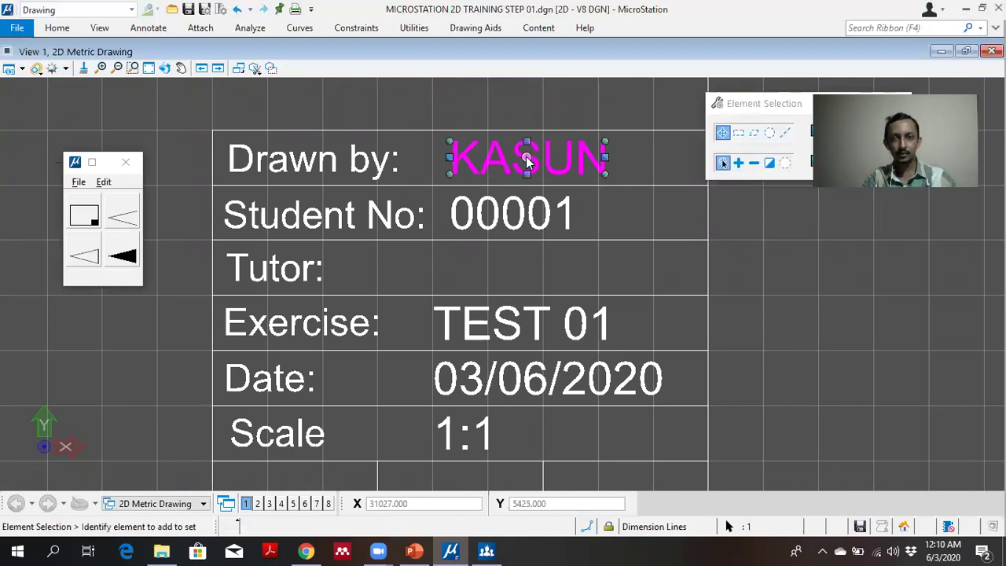
Step: Move TEST 01, the date and the 1:1 scale further from their labels to line up with the student number above
{"action": "left_click", "coordinate": [470, 322]}
{"action": "mouse_move", "coordinate": [468, 323]}
{"action": "left_mouse_down"}
{"action": "mouse_move", "coordinate": [488, 324]}
{"action": "mouse_move", "coordinate": [478, 324]}
{"action": "left_mouse_up"}
{"action": "left_click", "coordinate": [464, 376]}
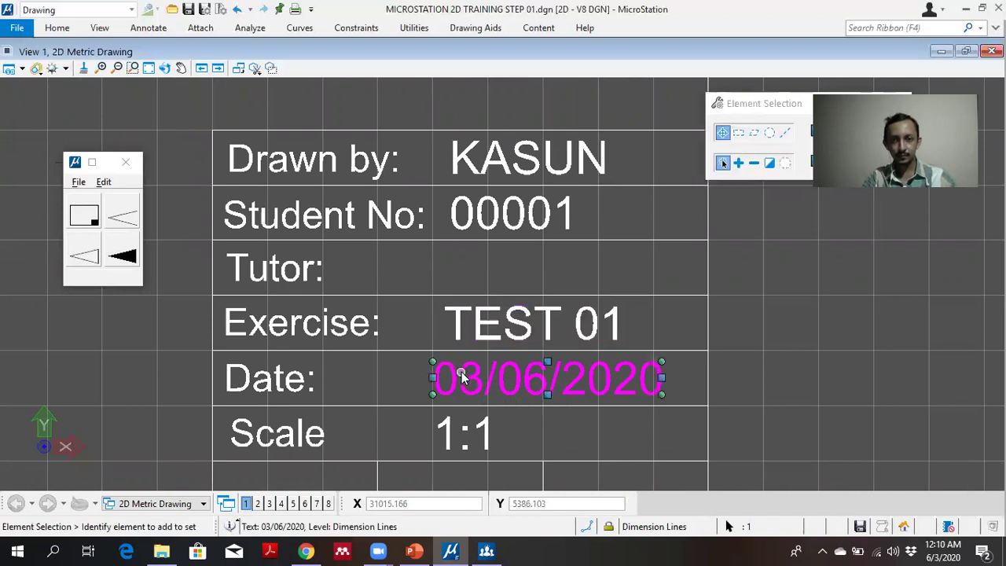
{"action": "left_click_drag", "start_coordinate": [470, 378], "coordinate": [470, 378]}
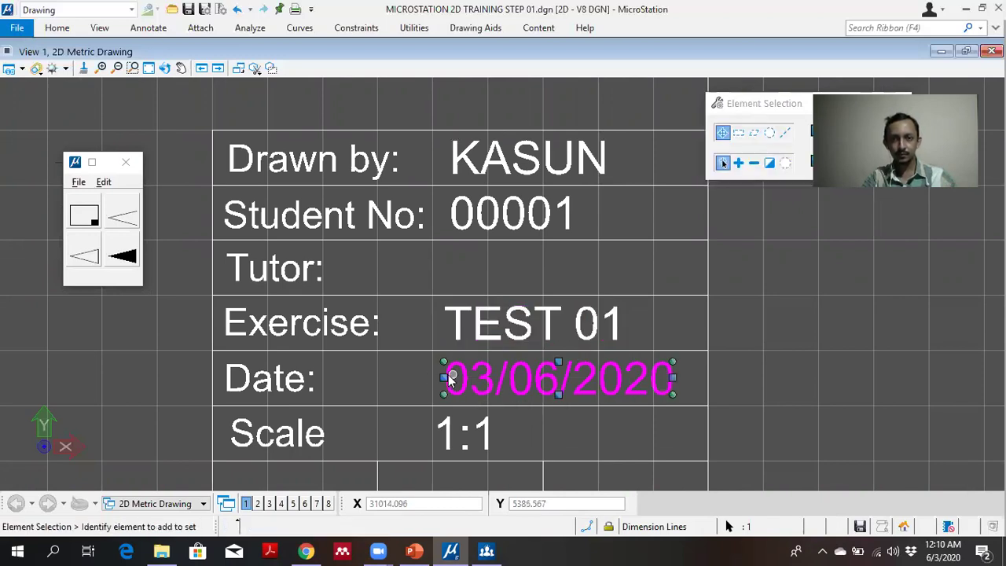
{"action": "left_click", "coordinate": [444, 428]}
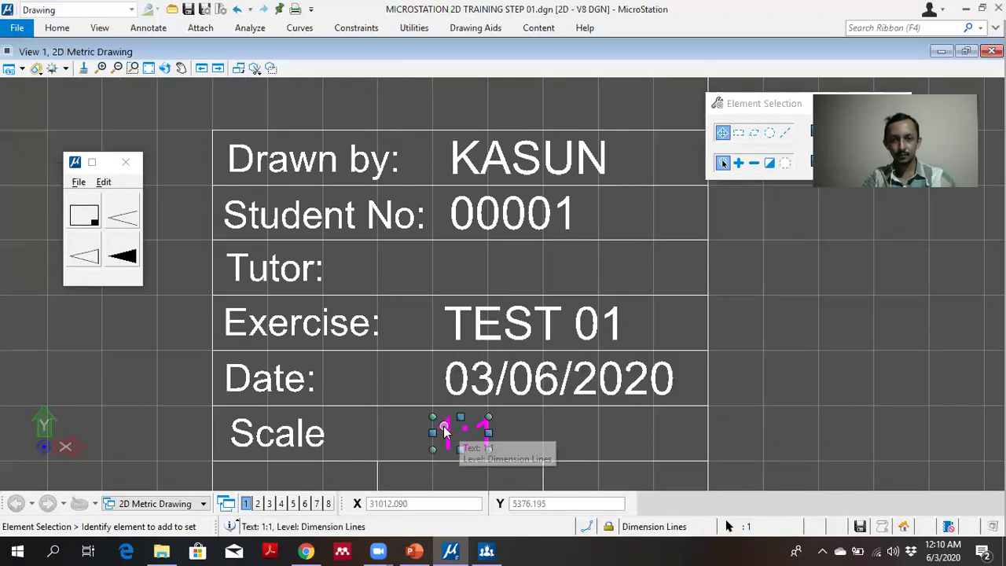
{"action": "left_click_drag", "start_coordinate": [445, 428], "coordinate": [454, 429]}
Step: Review the title block, check the Step 01 task list in the PowerPoint presentation and return to MicroStation
{"action": "scroll", "coordinate": [531, 399], "scroll_direction": "down", "scroll_amount": 2}
{"action": "scroll", "coordinate": [526, 402], "scroll_direction": "down", "scroll_amount": 2}
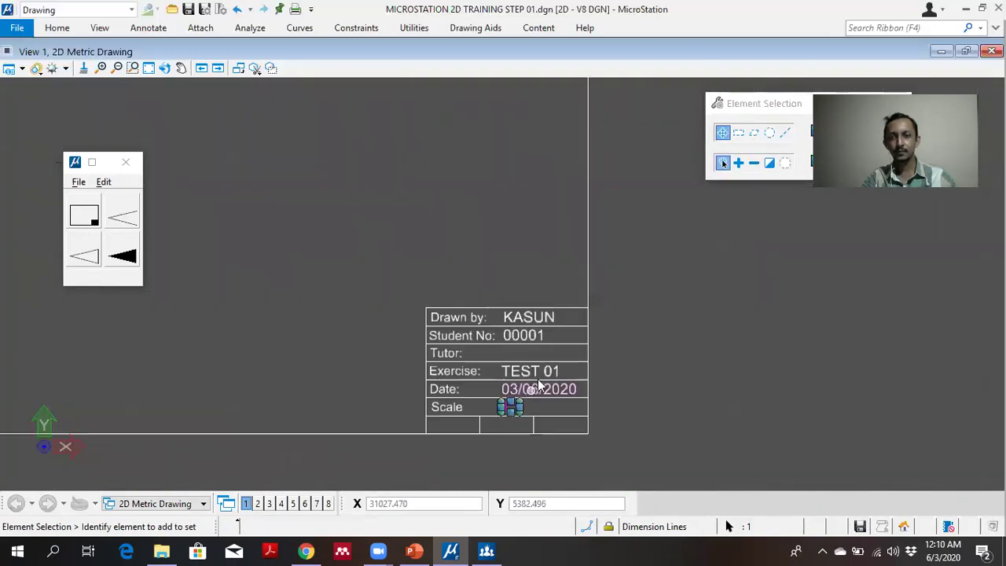
{"action": "scroll", "coordinate": [522, 393], "scroll_direction": "up", "scroll_amount": 2}
{"action": "scroll", "coordinate": [601, 341], "scroll_direction": "down", "scroll_amount": 2}
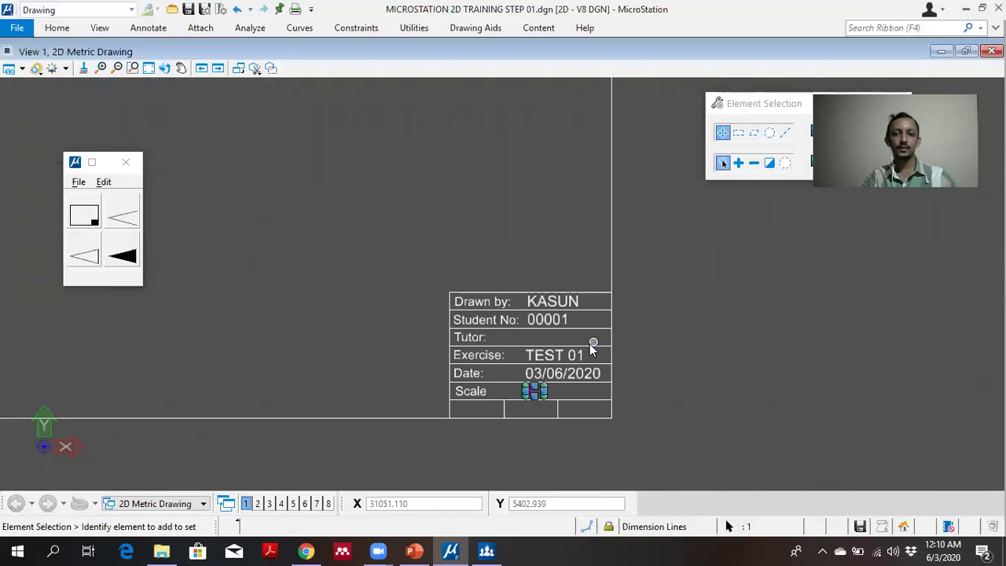
{"action": "scroll", "coordinate": [597, 343], "scroll_direction": "up", "scroll_amount": 2}
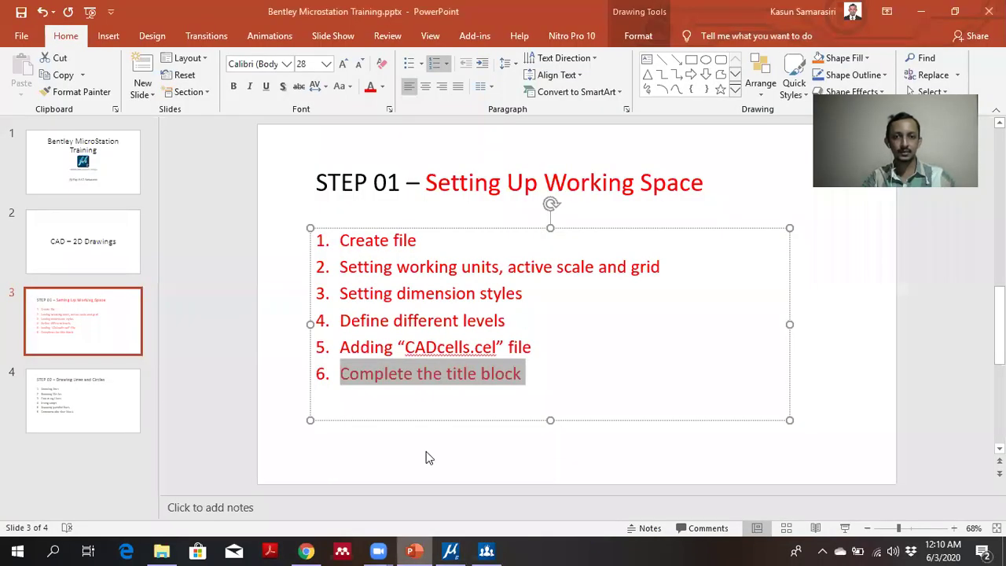
{"action": "left_click", "coordinate": [414, 551]}
{"action": "left_click", "coordinate": [590, 265]}
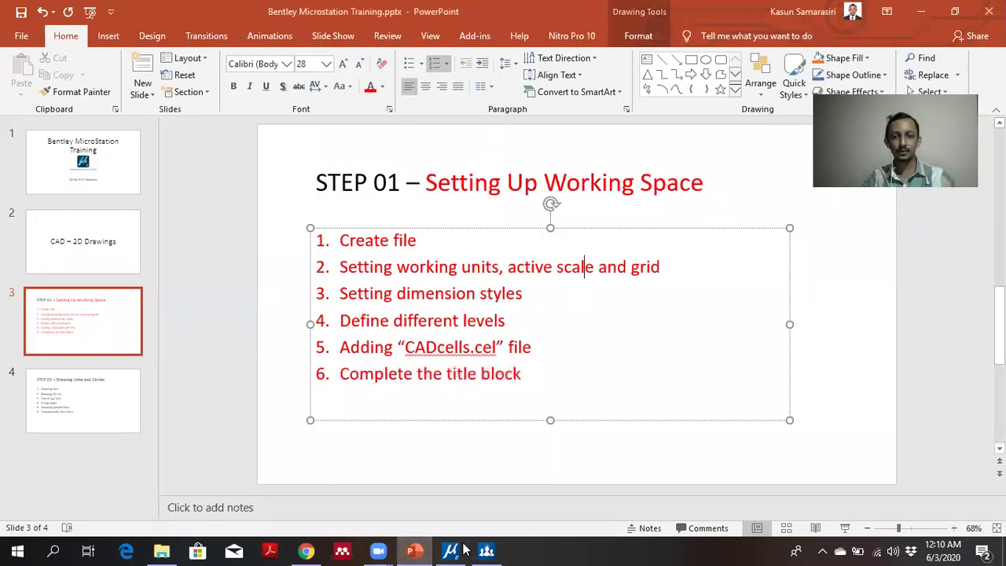
{"action": "key", "text": "alt+Tab"}
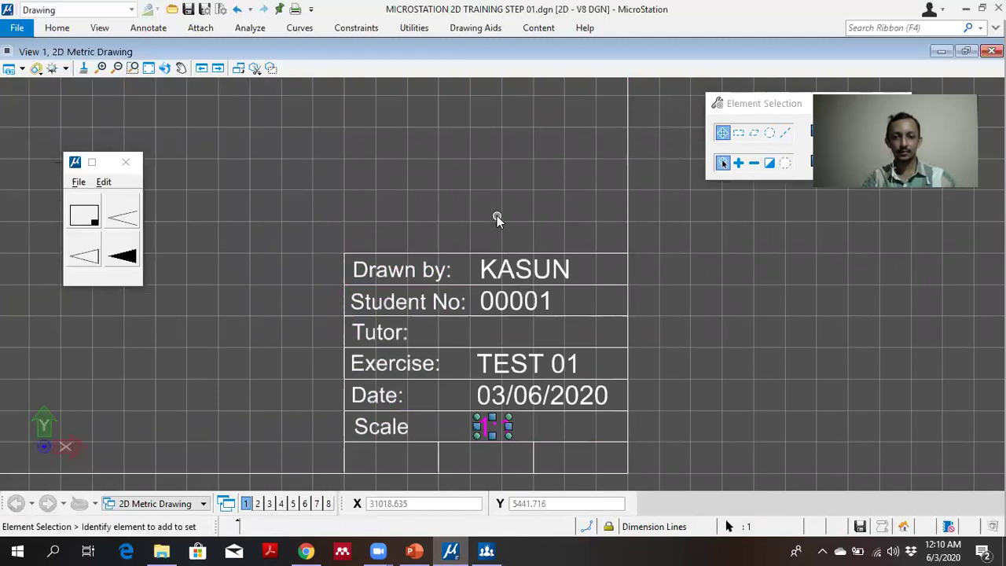
{"action": "key", "text": "Delete"}
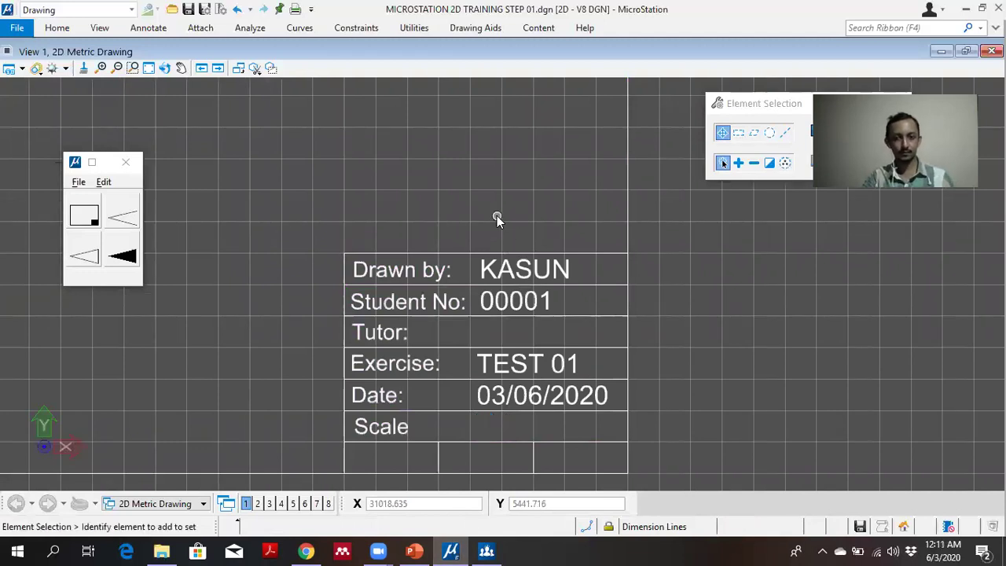
{"action": "key", "text": "ctrl+z"}
{"action": "scroll", "coordinate": [497, 215], "scroll_direction": "down", "scroll_amount": 2}
{"action": "middle_click_drag", "start_coordinate": [483, 213], "coordinate": [555, 278]}
{"action": "scroll", "coordinate": [543, 252], "scroll_direction": "down", "scroll_amount": 2}
{"action": "middle_click_drag", "start_coordinate": [662, 166], "coordinate": [627, 177]}
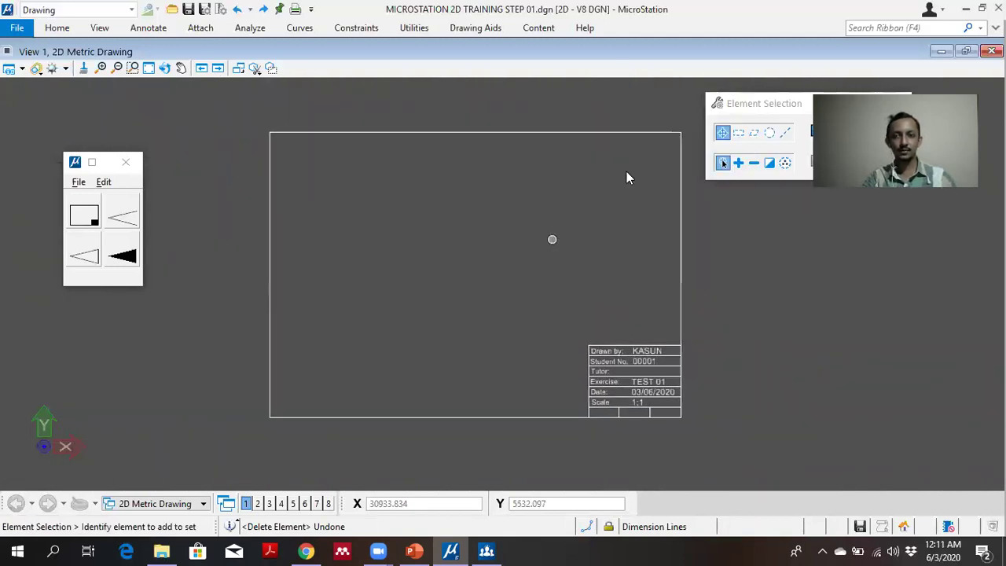